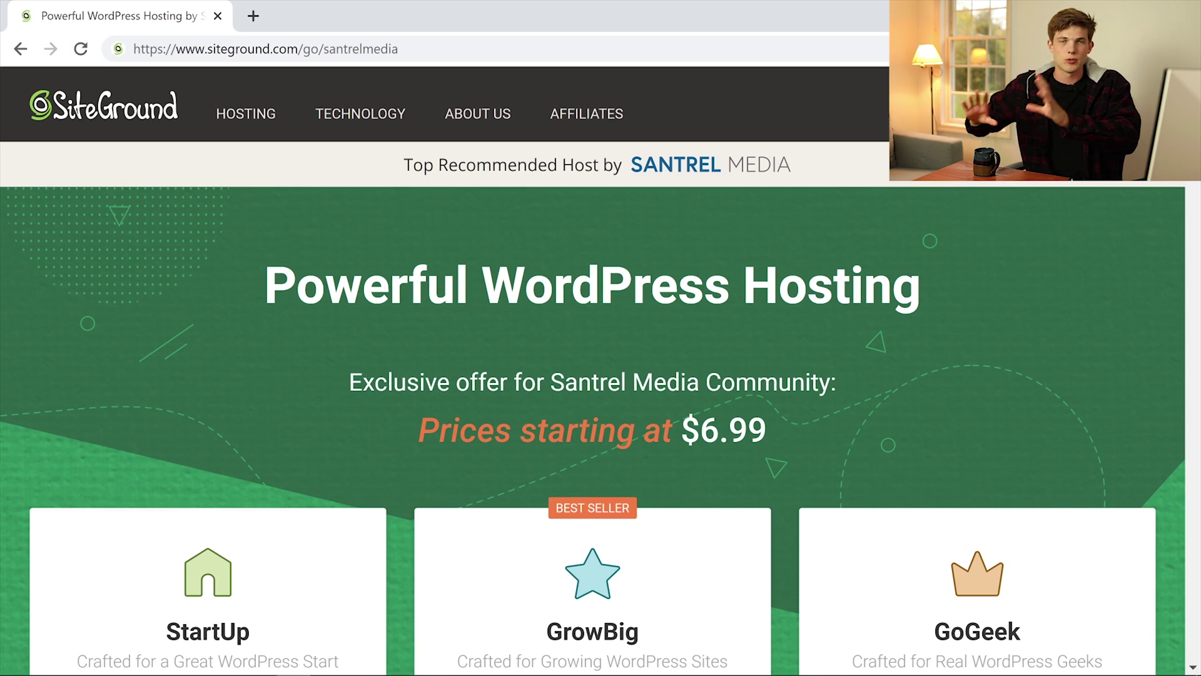
- Compare SiteGround's hosting plans, highlighting the StartUp plan's $6.99/mo. price
scroll(593, 369, down, 3)
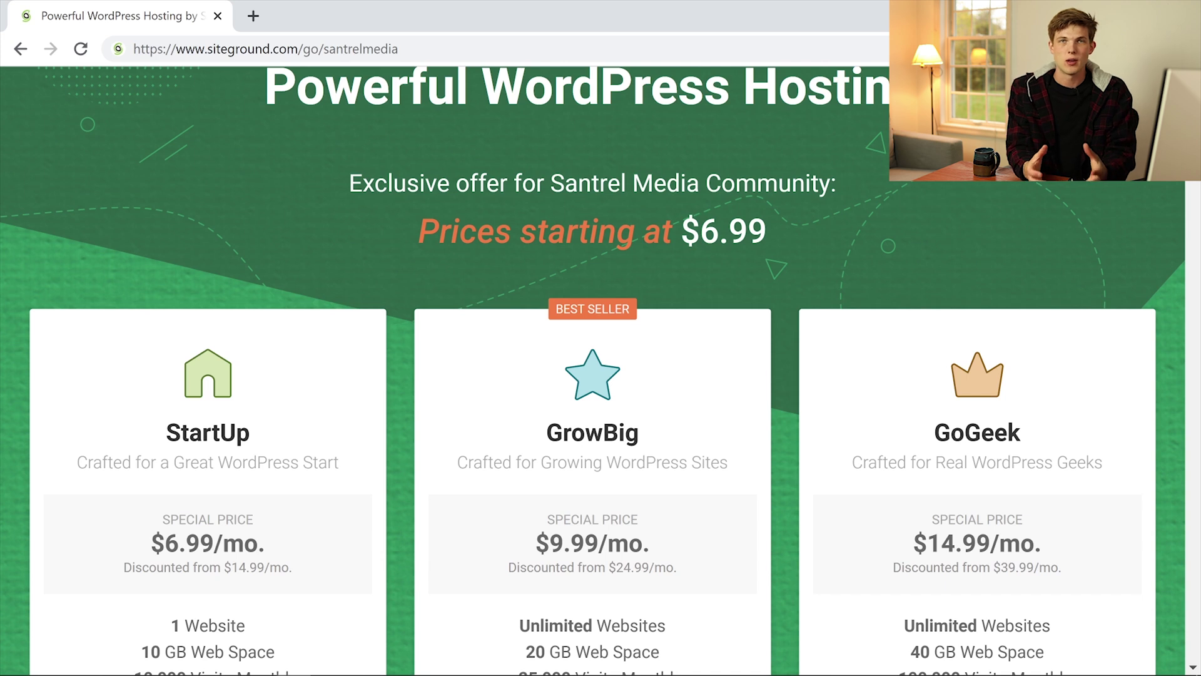
scroll(593, 369, down, 1)
scroll(902, 101, down, 1)
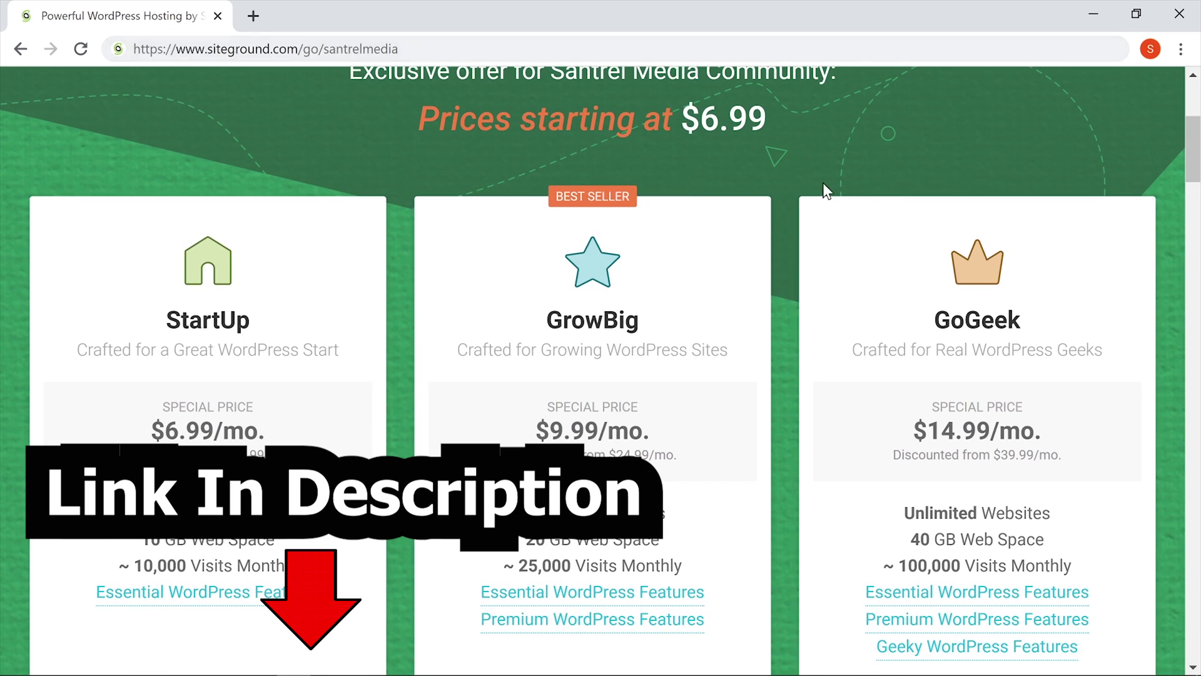
scroll(822, 198, up, 5)
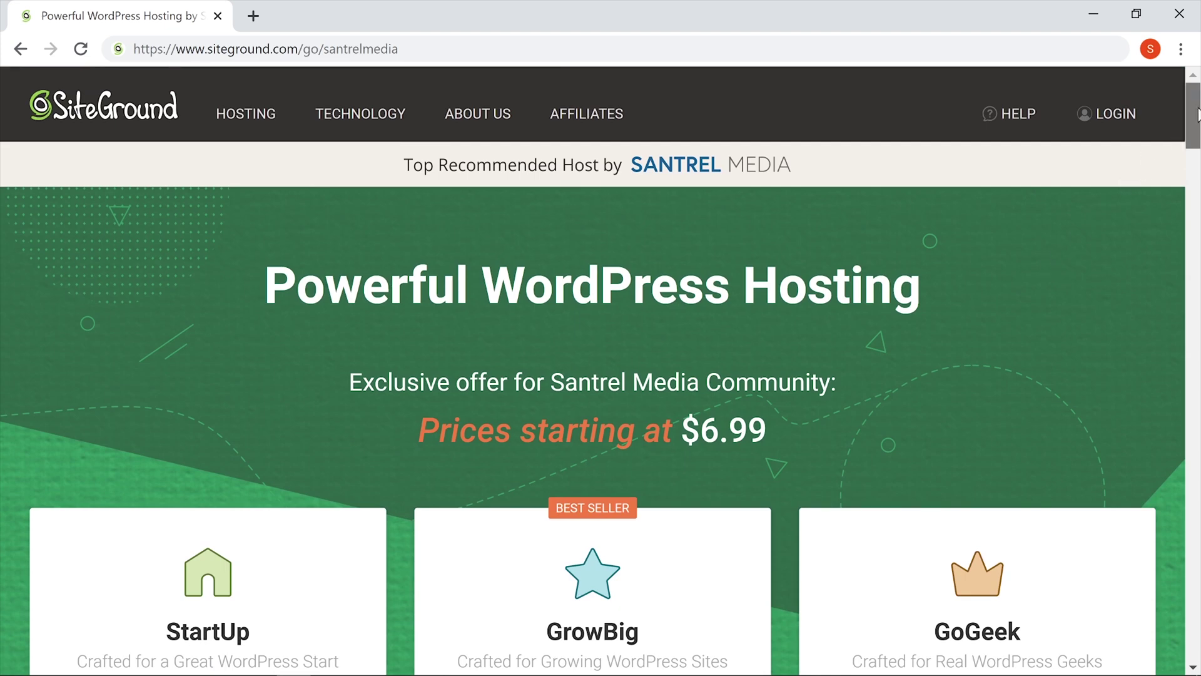
drag(1195, 115, 1194, 166)
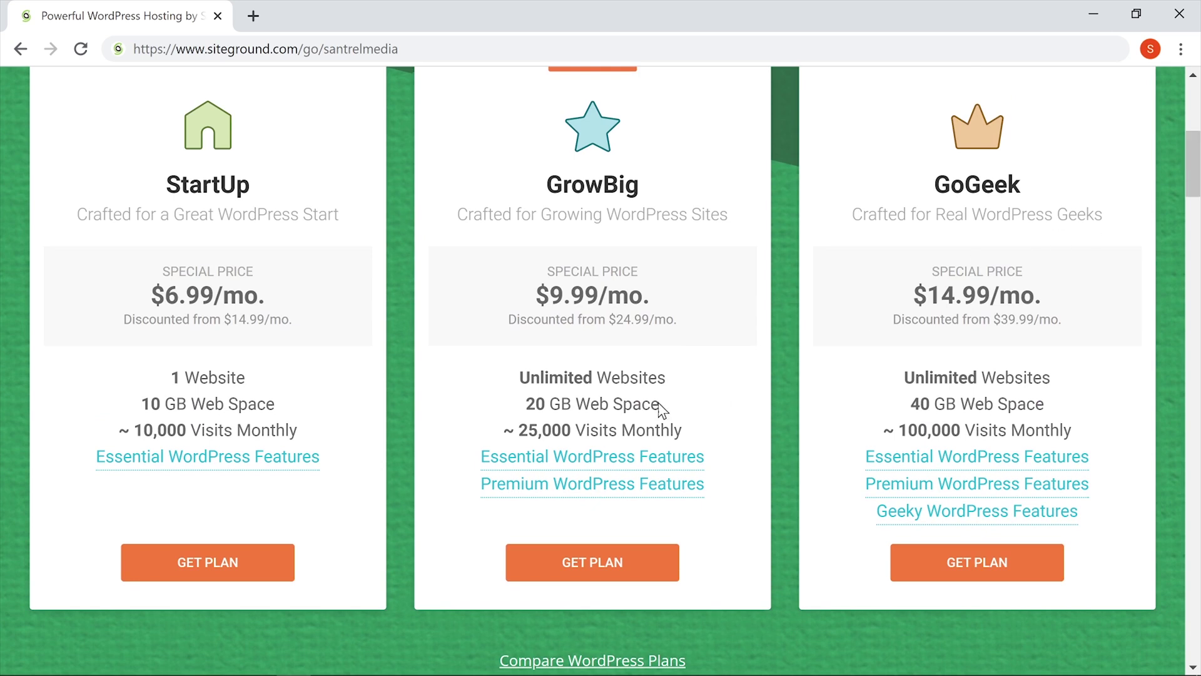
mouse_move(285, 466)
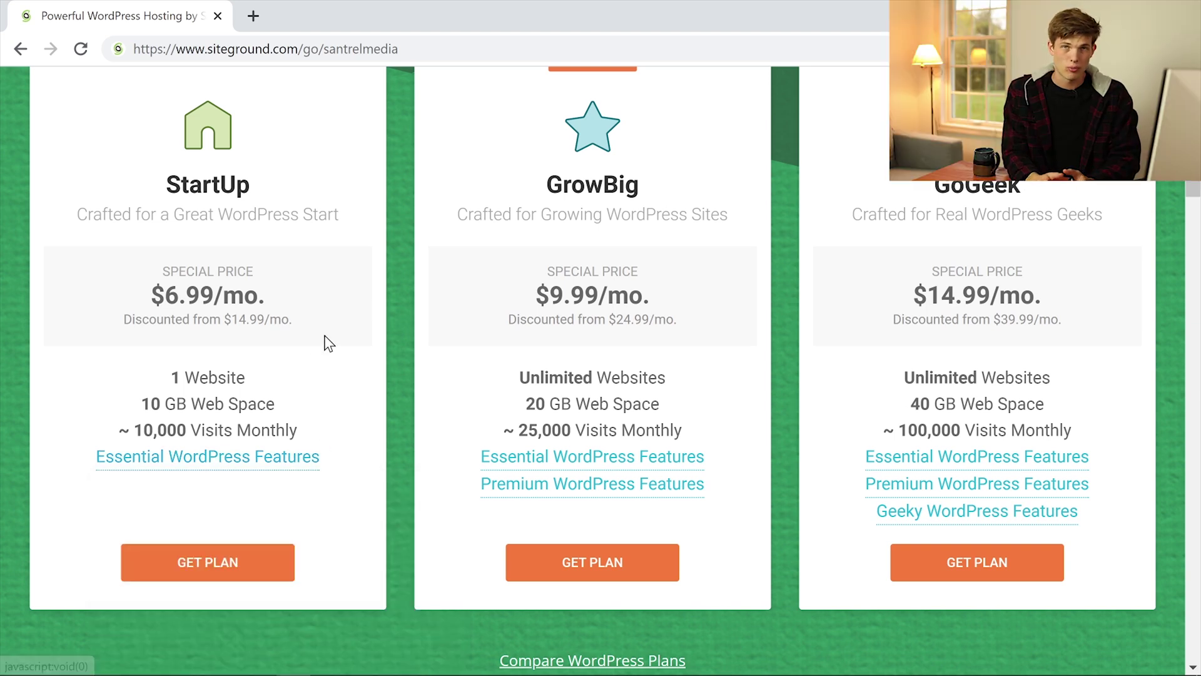
drag(246, 271, 305, 302)
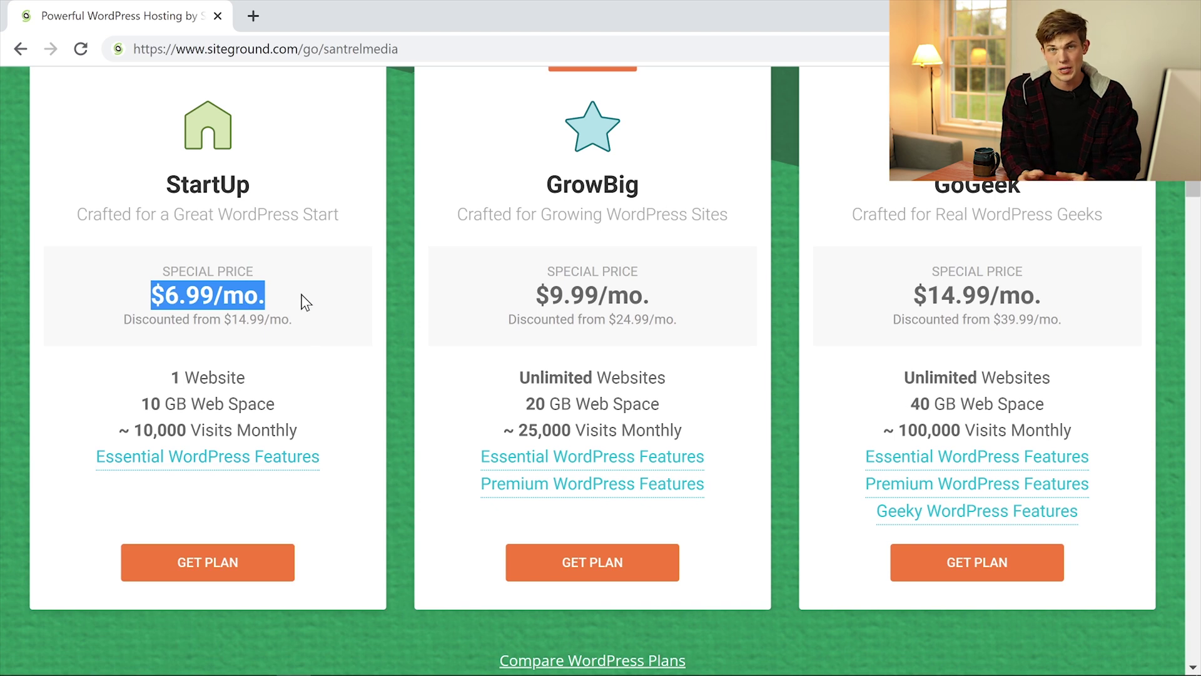
click(306, 301)
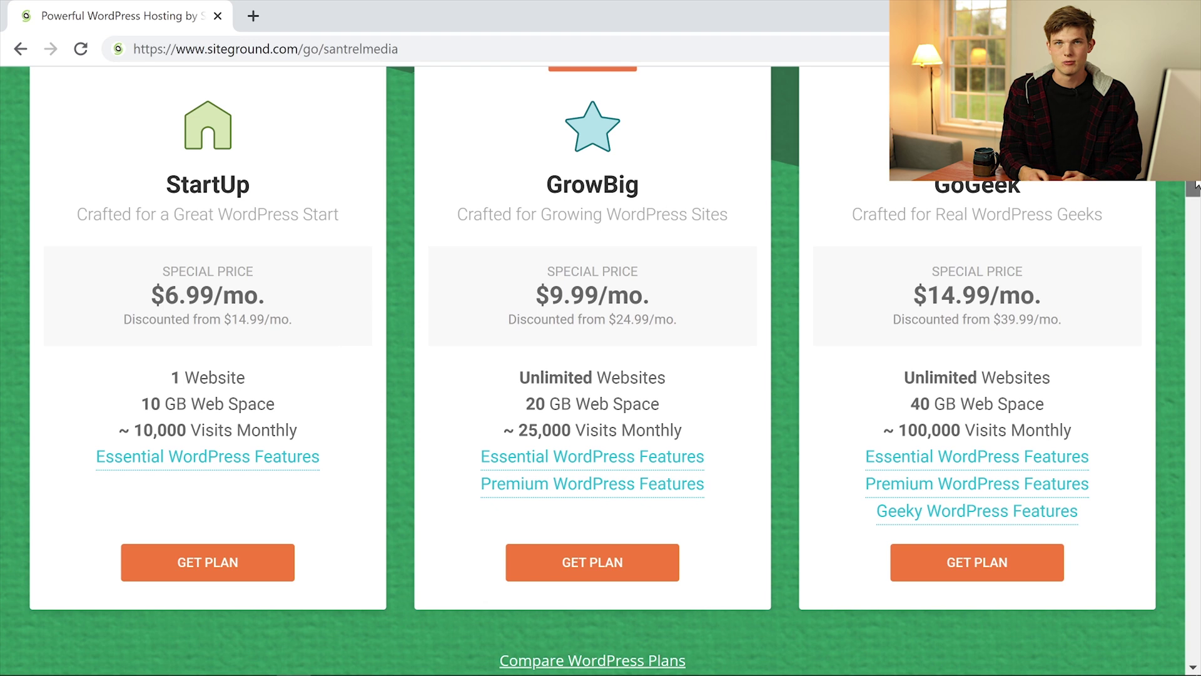
- Order the StartUp plan with the new domain santrelmediatutorials.com and proceed
scroll(779, 286, up, 1)
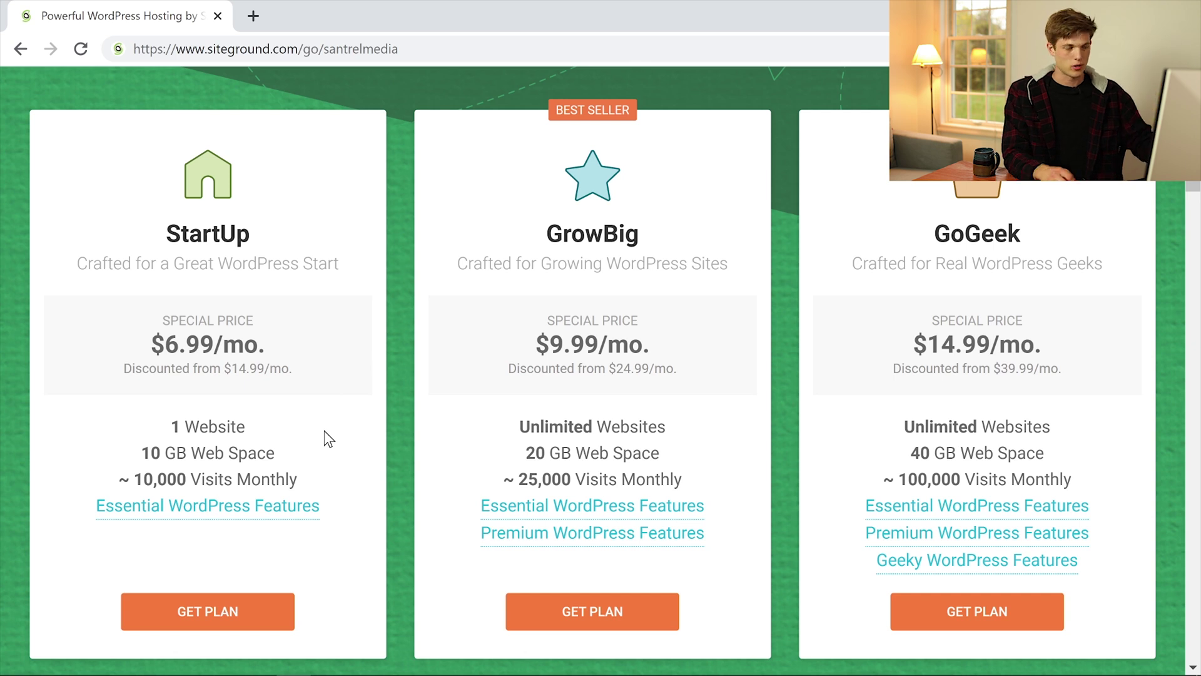
scroll(324, 430, down, 2)
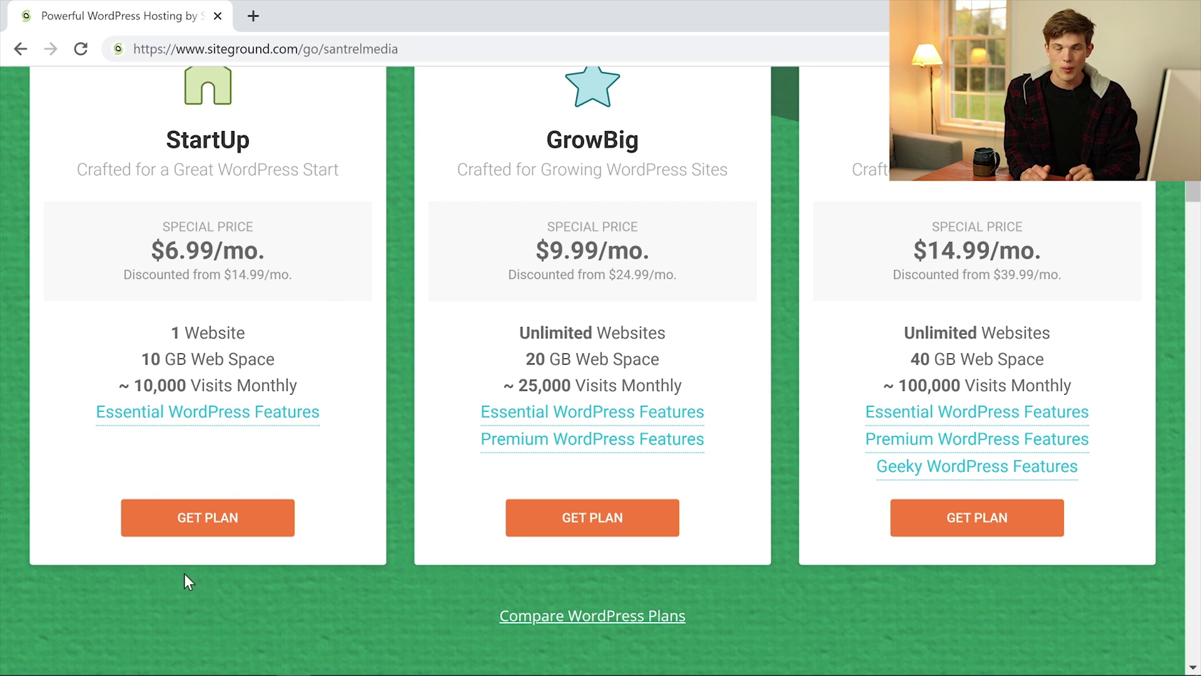
click(234, 527)
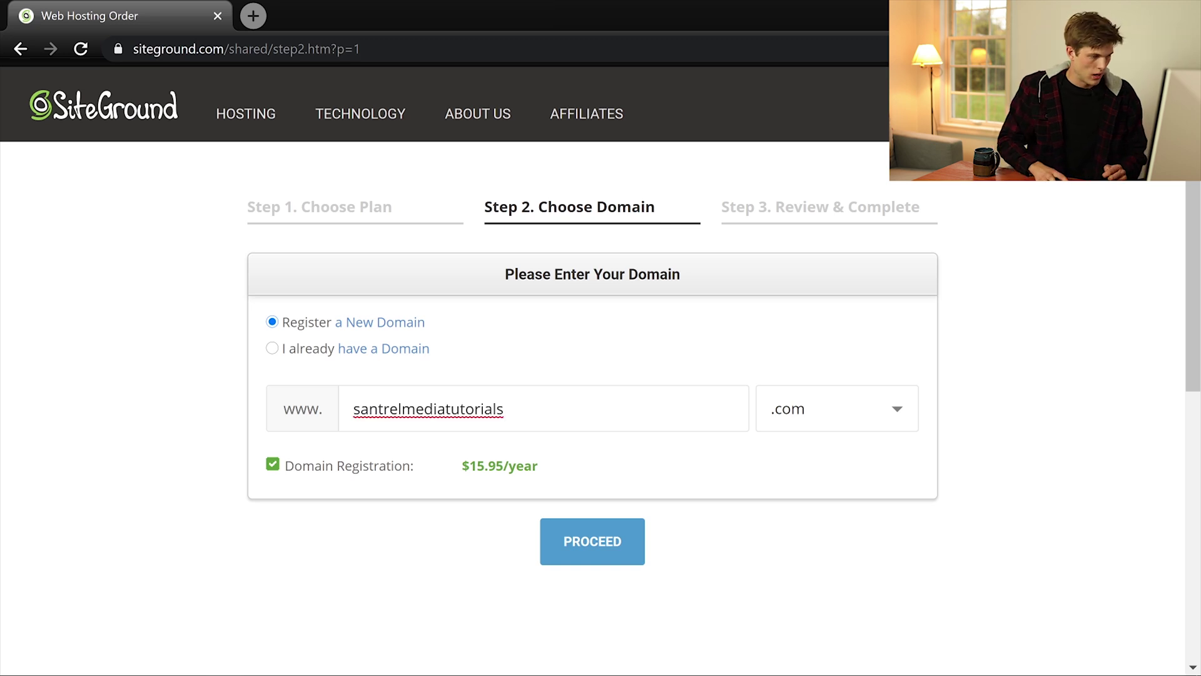
click(571, 548)
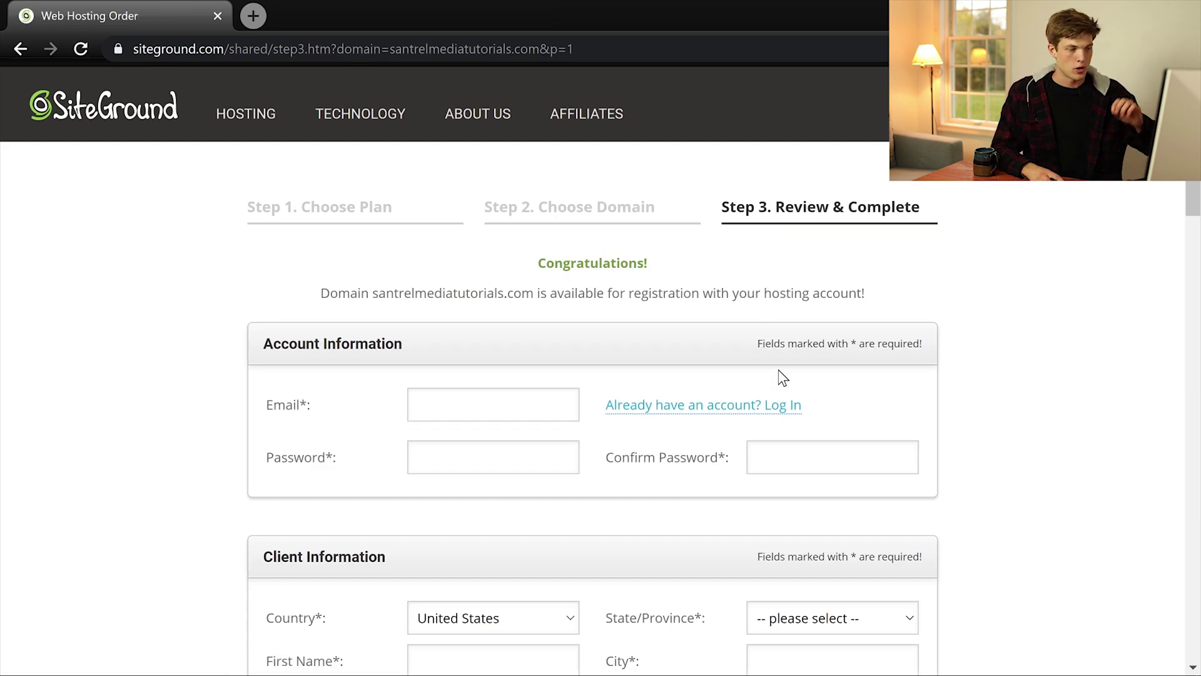
scroll(767, 391, down, 15)
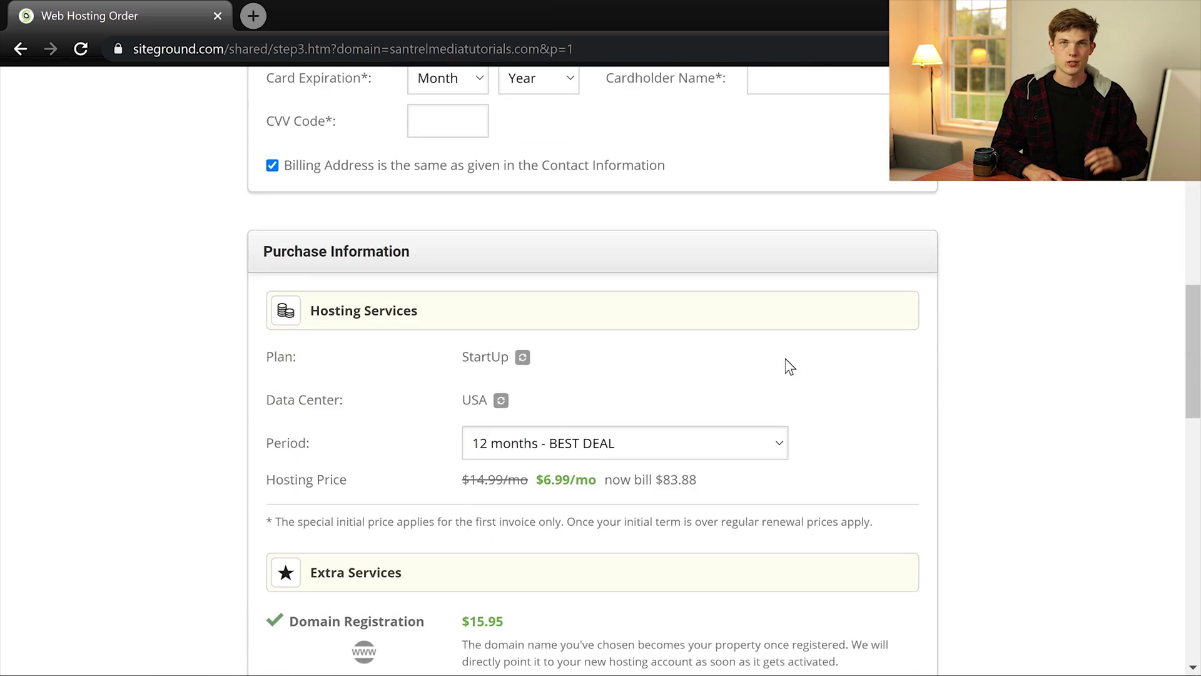
scroll(790, 366, down, 3)
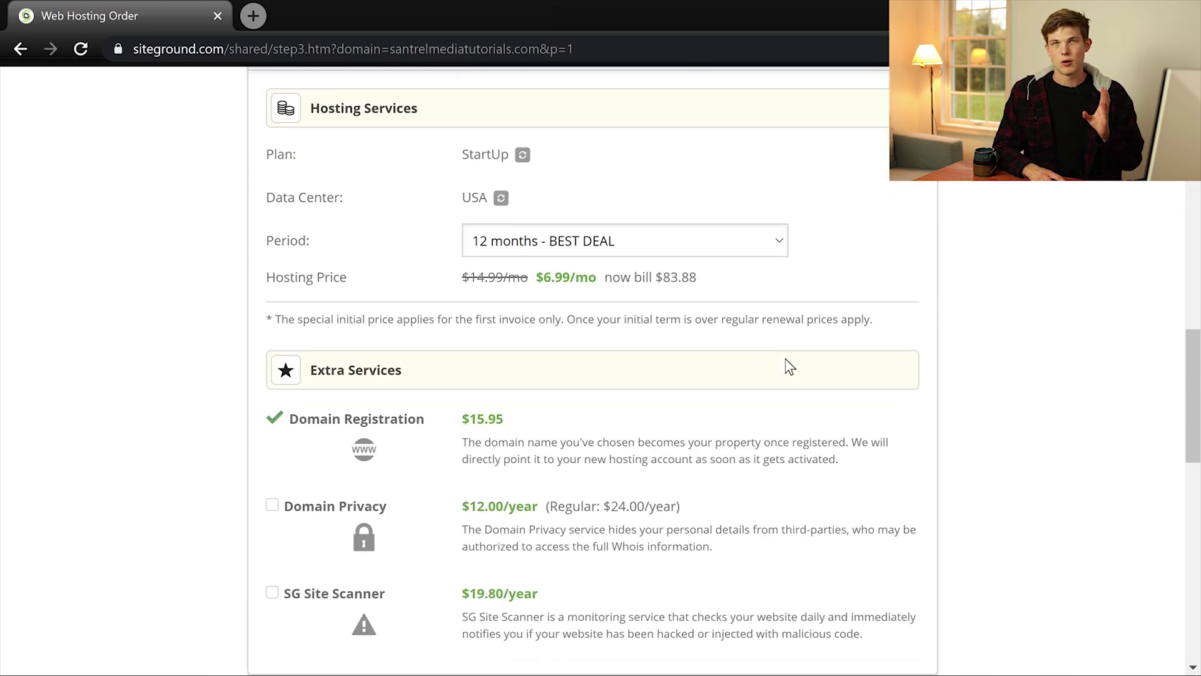
scroll(508, 319, up, 1)
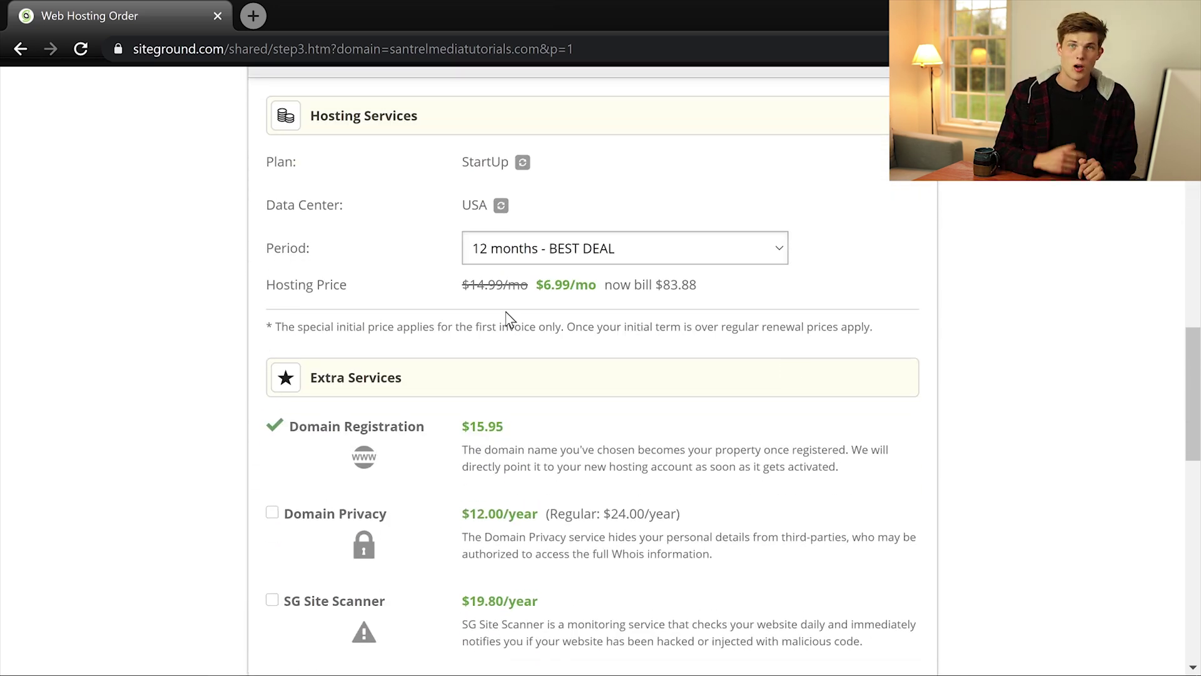
click(590, 256)
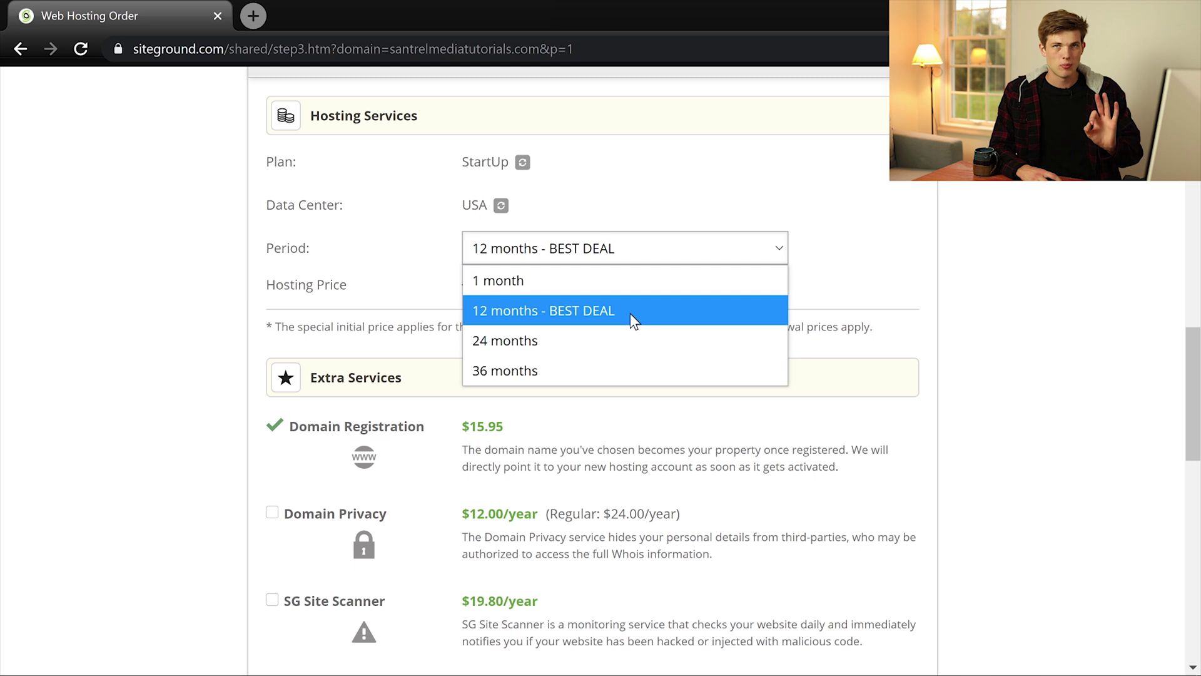
click(634, 208)
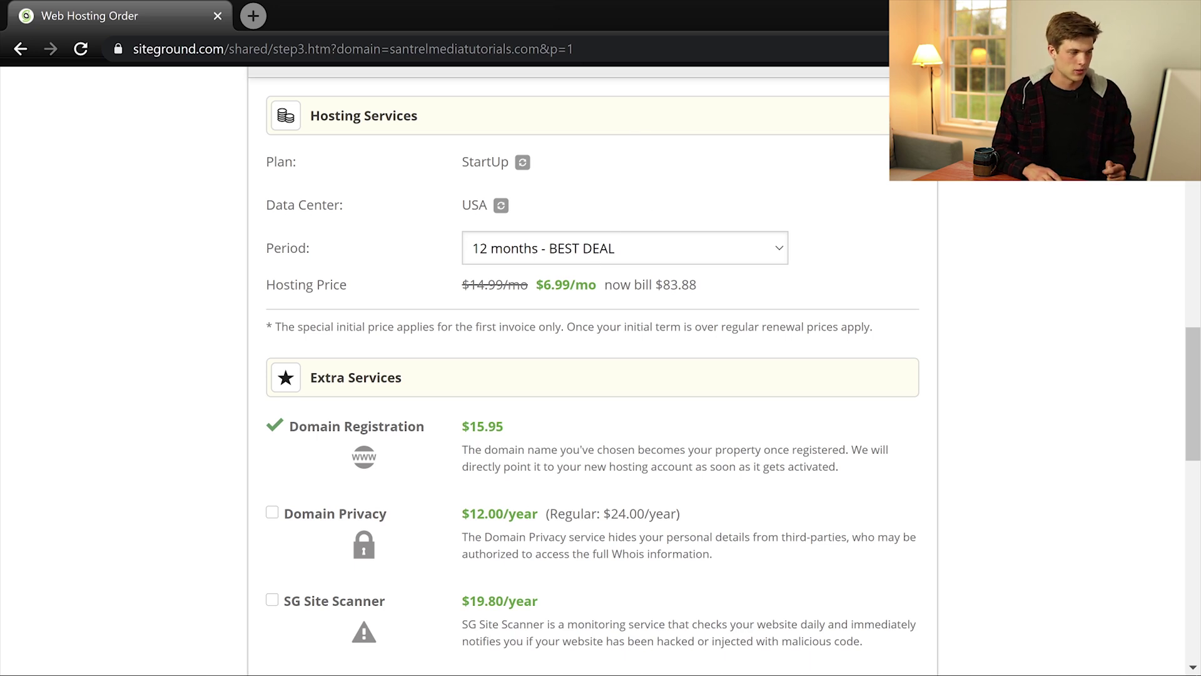
scroll(340, 347, down, 3)
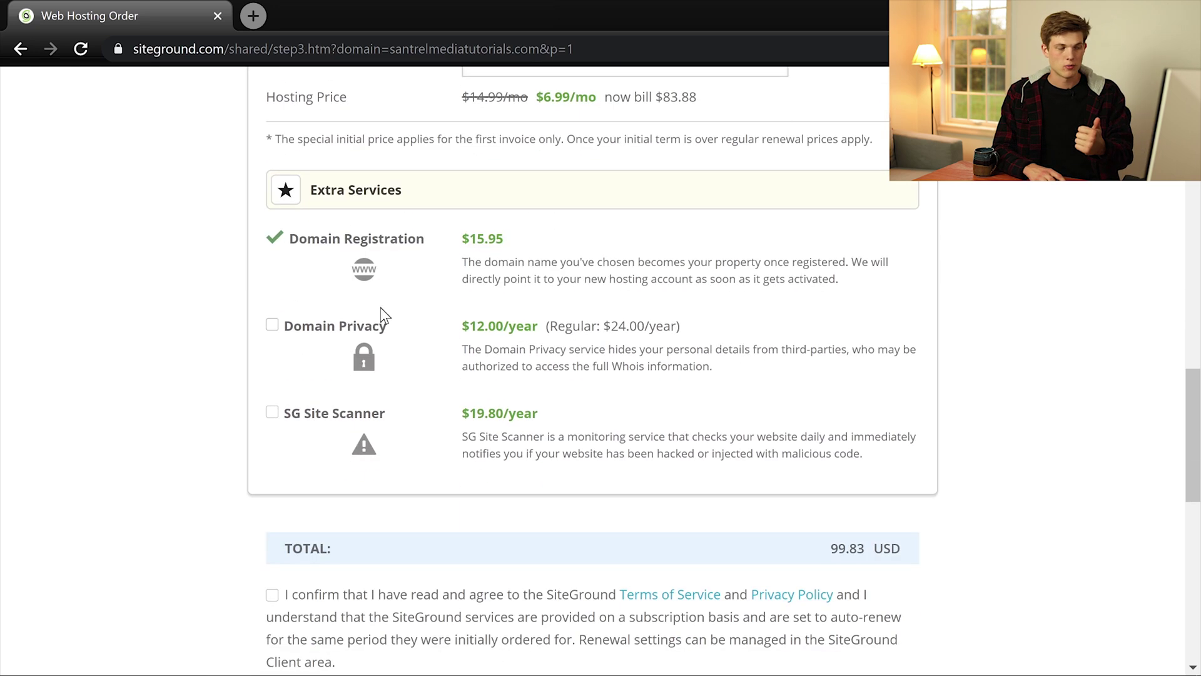
click(273, 325)
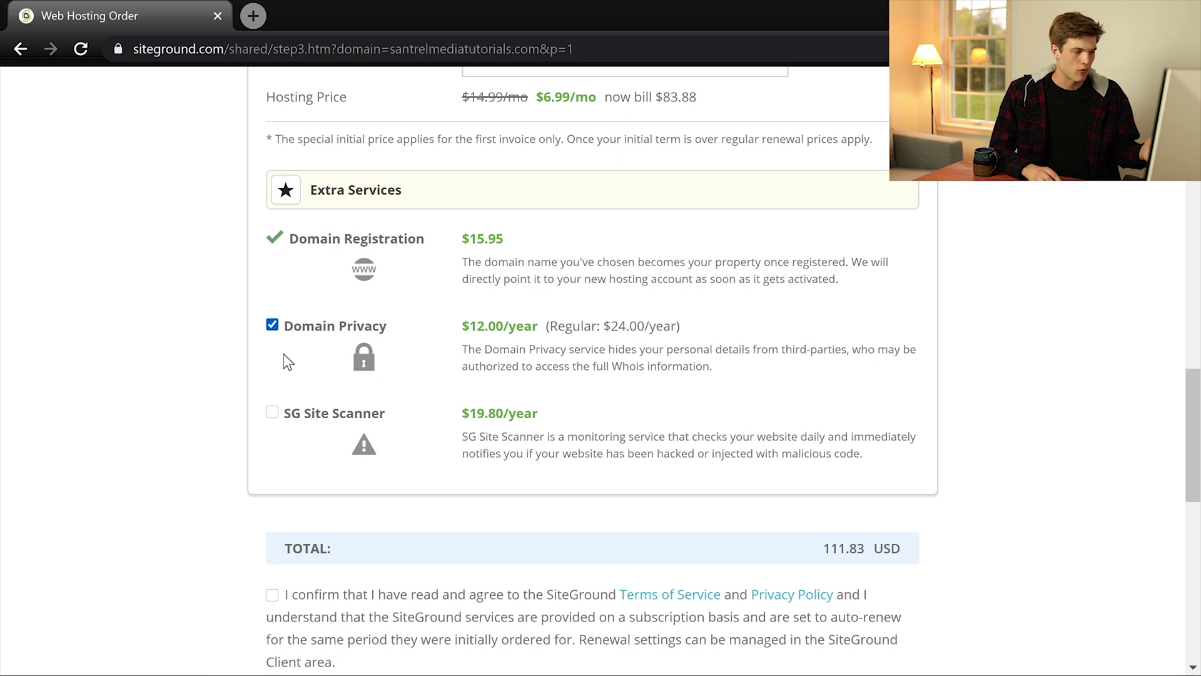
- Agree to the Terms of Service, opt into SiteGround news and offers, and pay for the order
scroll(284, 354, up, 3)
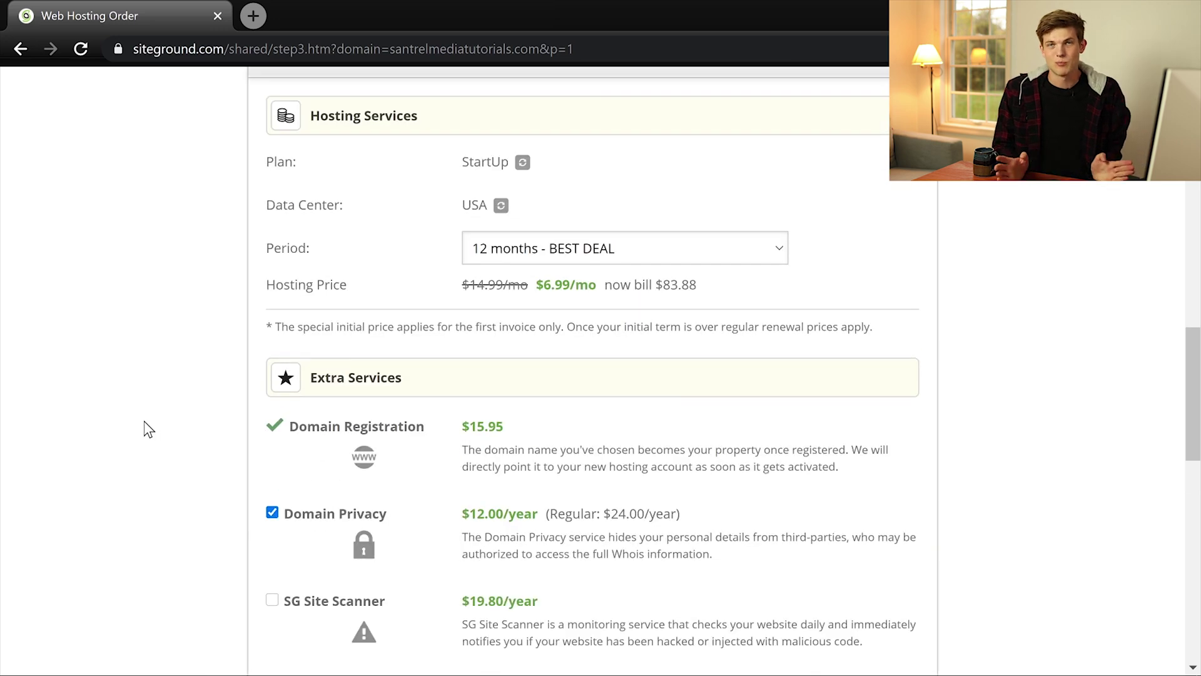
scroll(232, 373, down, 5)
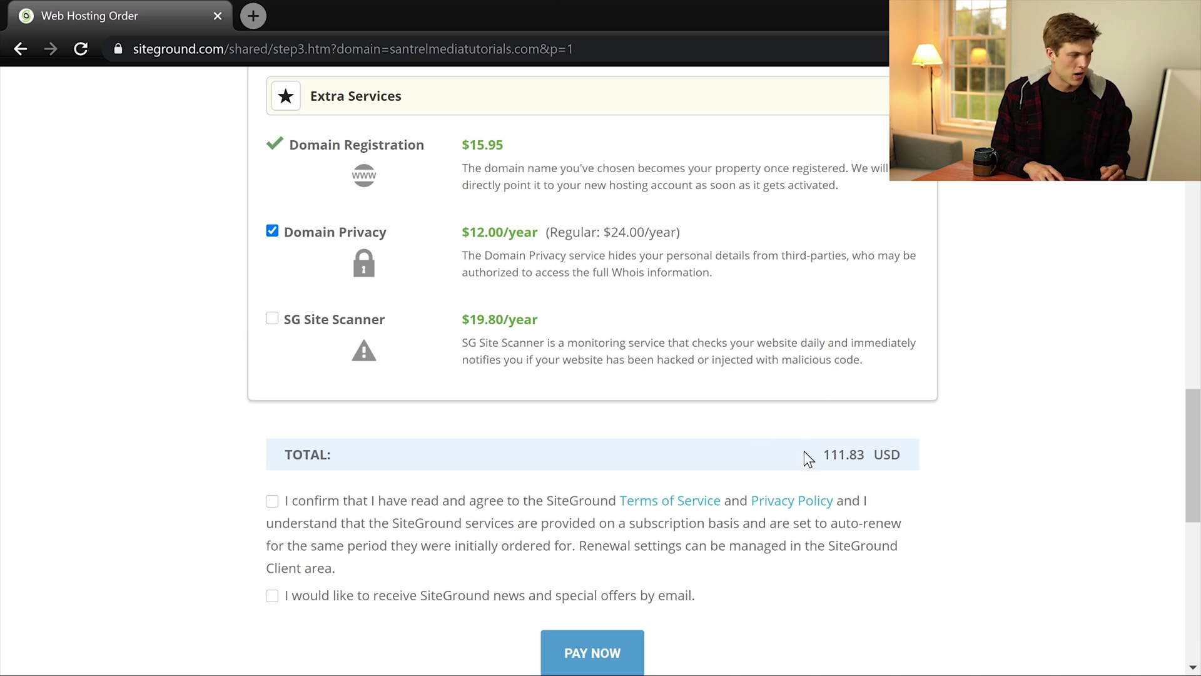
scroll(401, 389, down, 1)
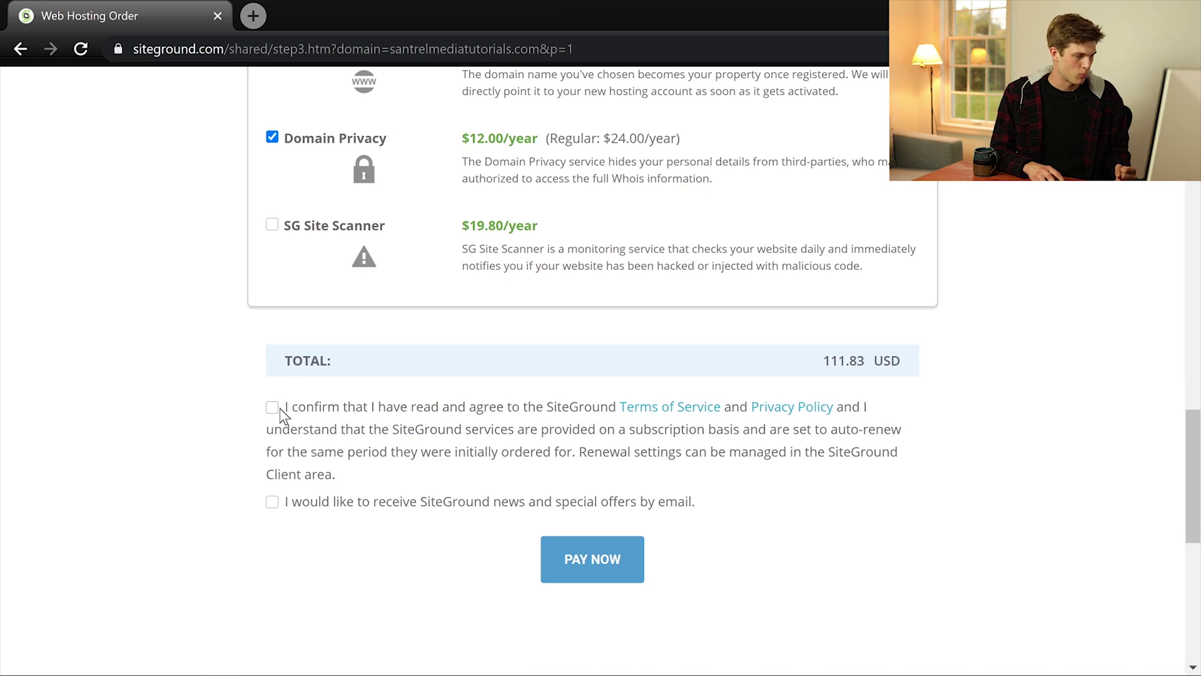
click(273, 407)
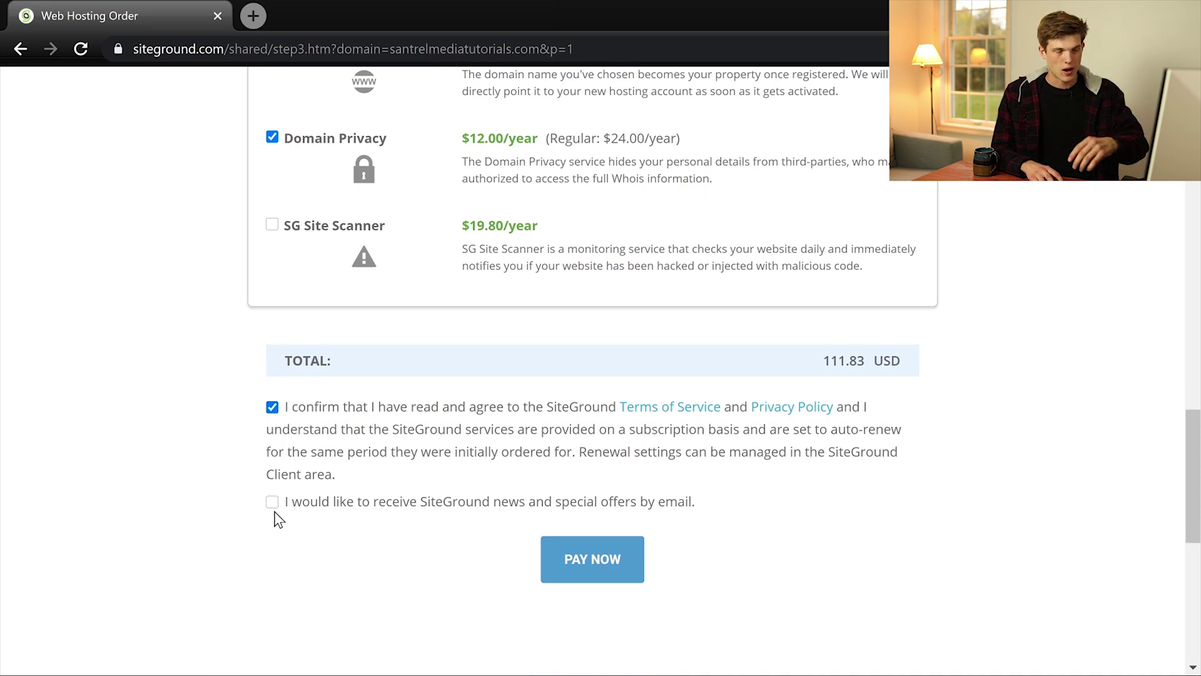
click(273, 502)
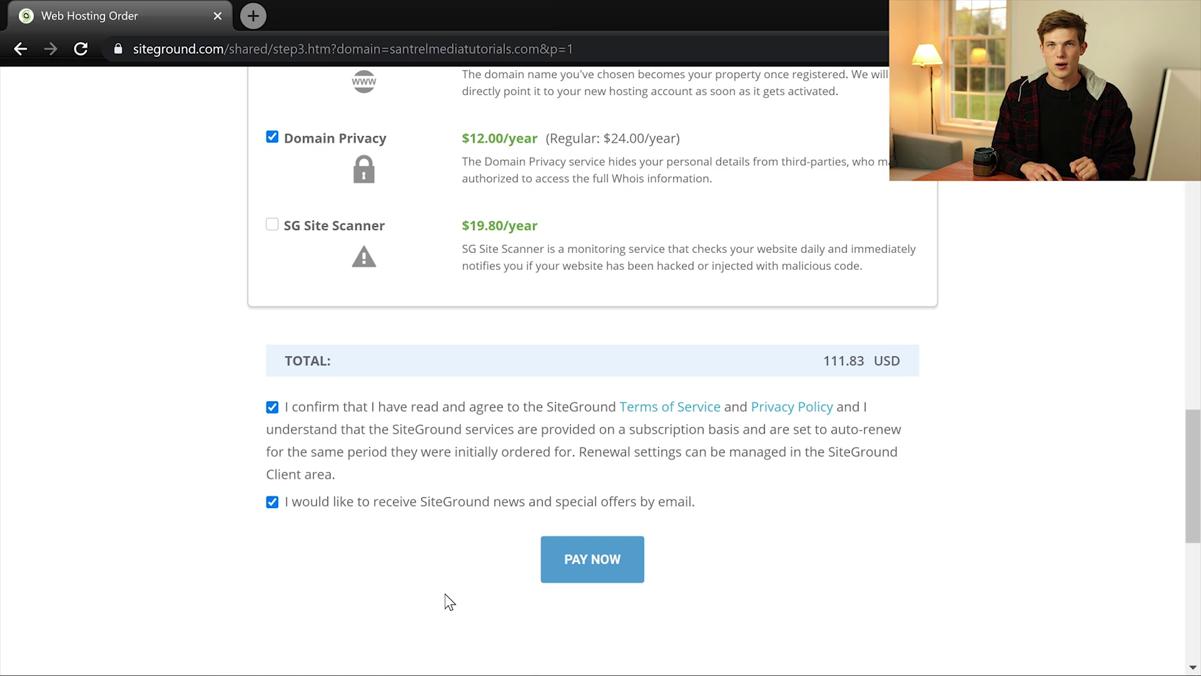
click(592, 558)
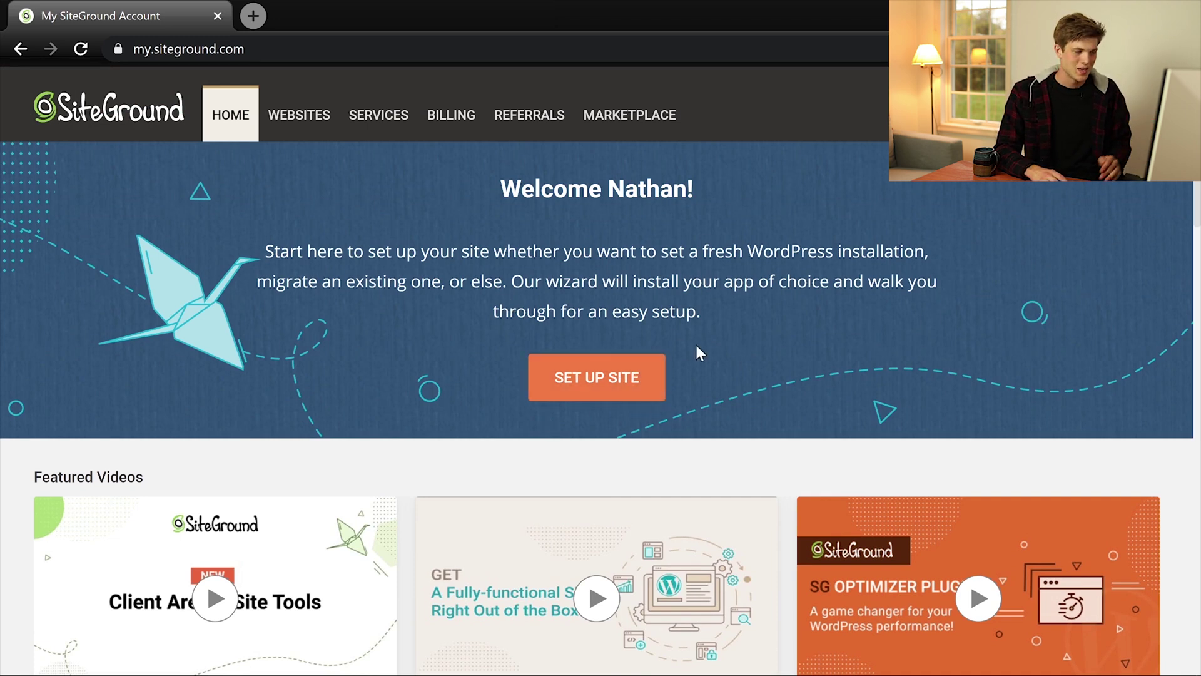
- Browse the dashboard's walk-through cards, then launch the SET UP SITE wizard
scroll(601, 385, down, 12)
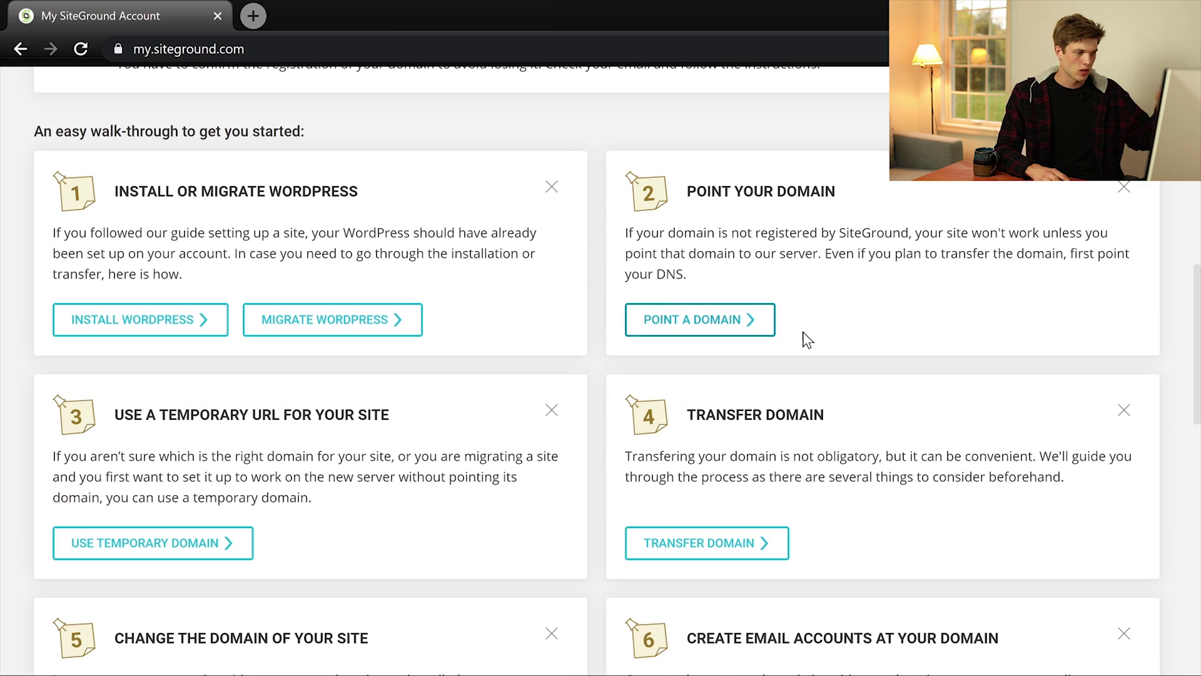
scroll(630, 404, down, 2)
scroll(563, 438, down, 2)
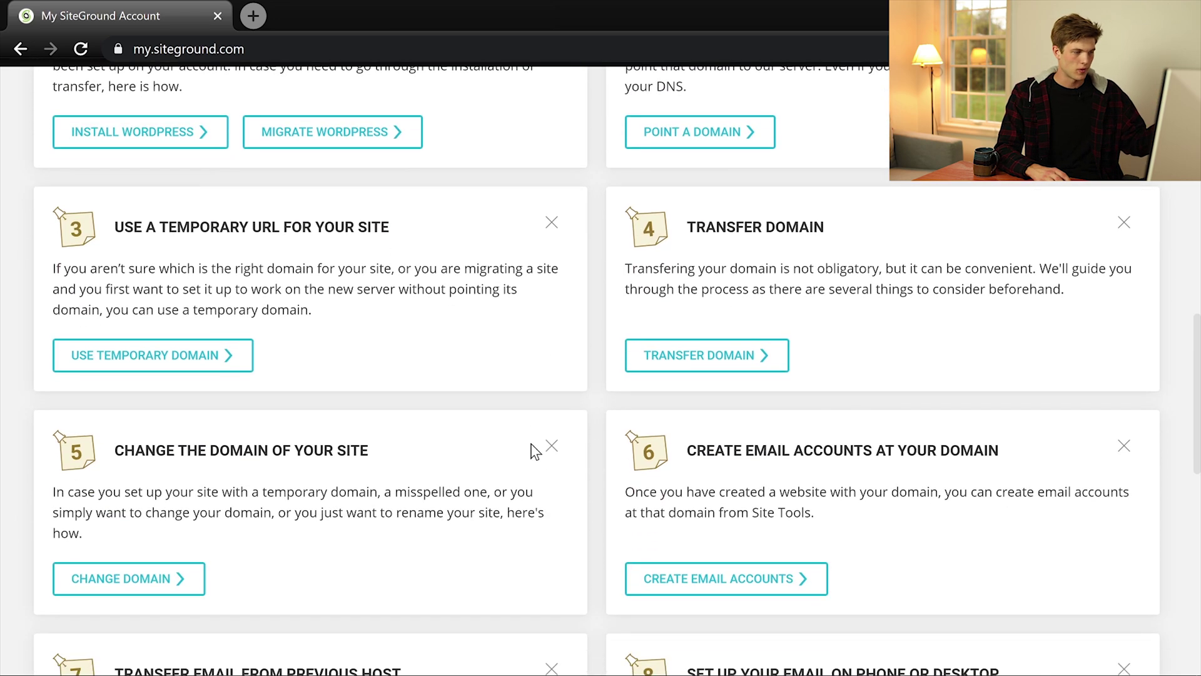
scroll(350, 471, down, 4)
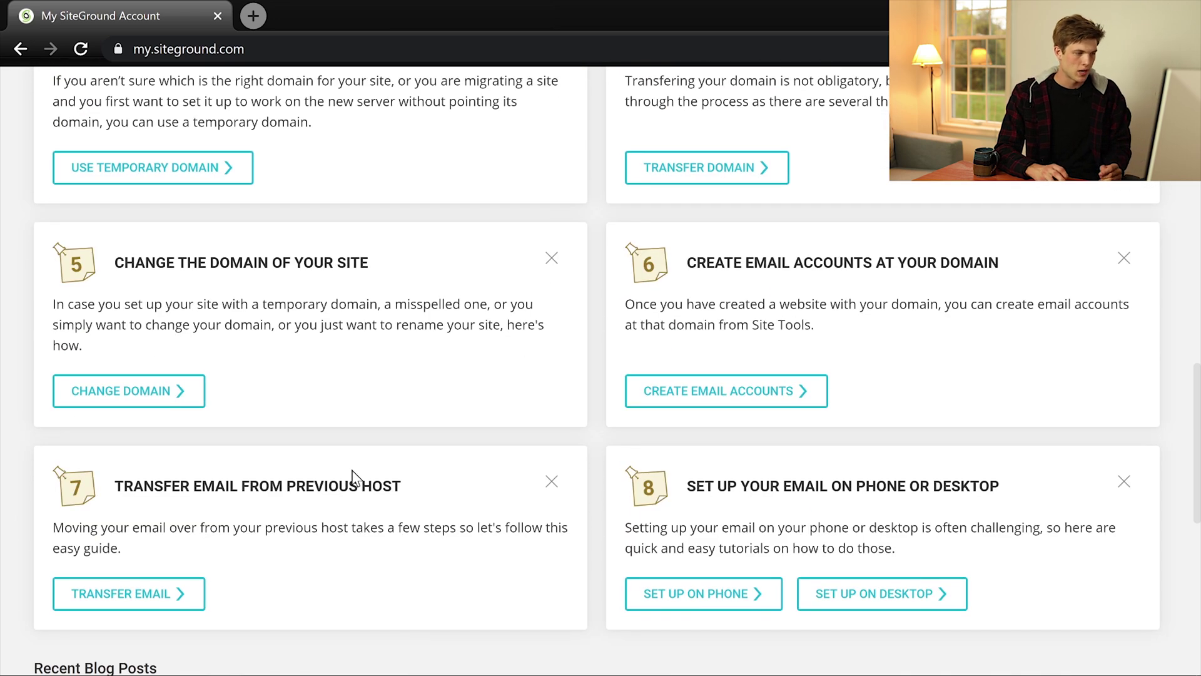
scroll(388, 463, up, 10)
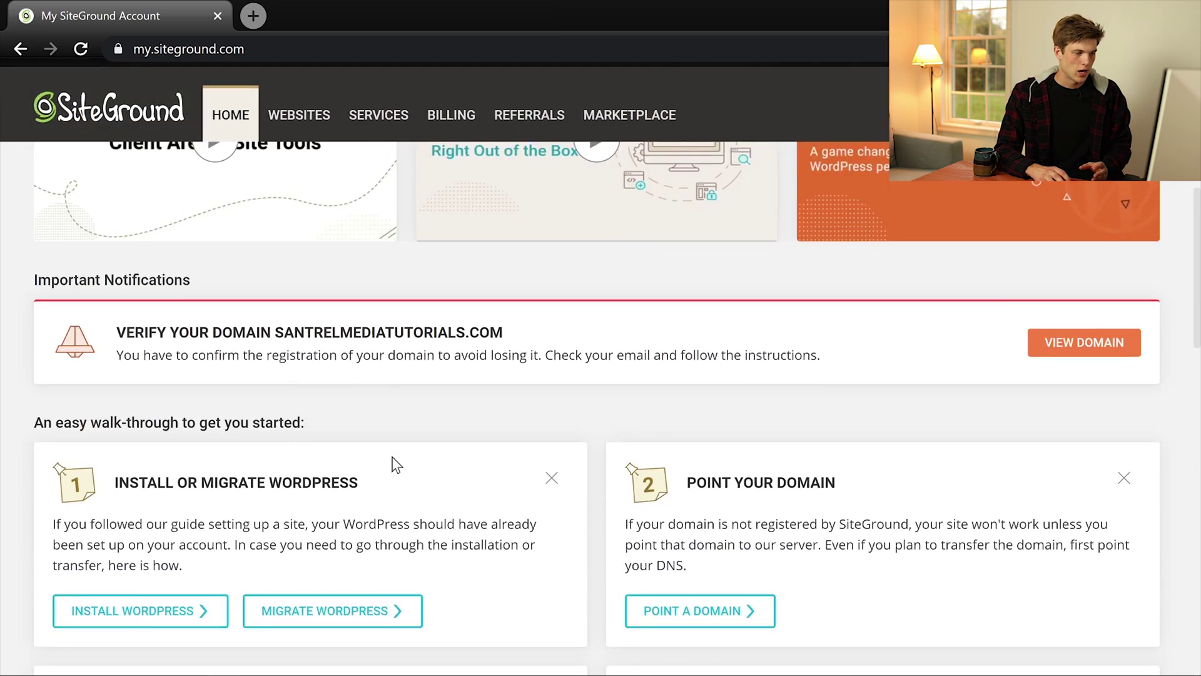
scroll(394, 465, up, 8)
click(570, 377)
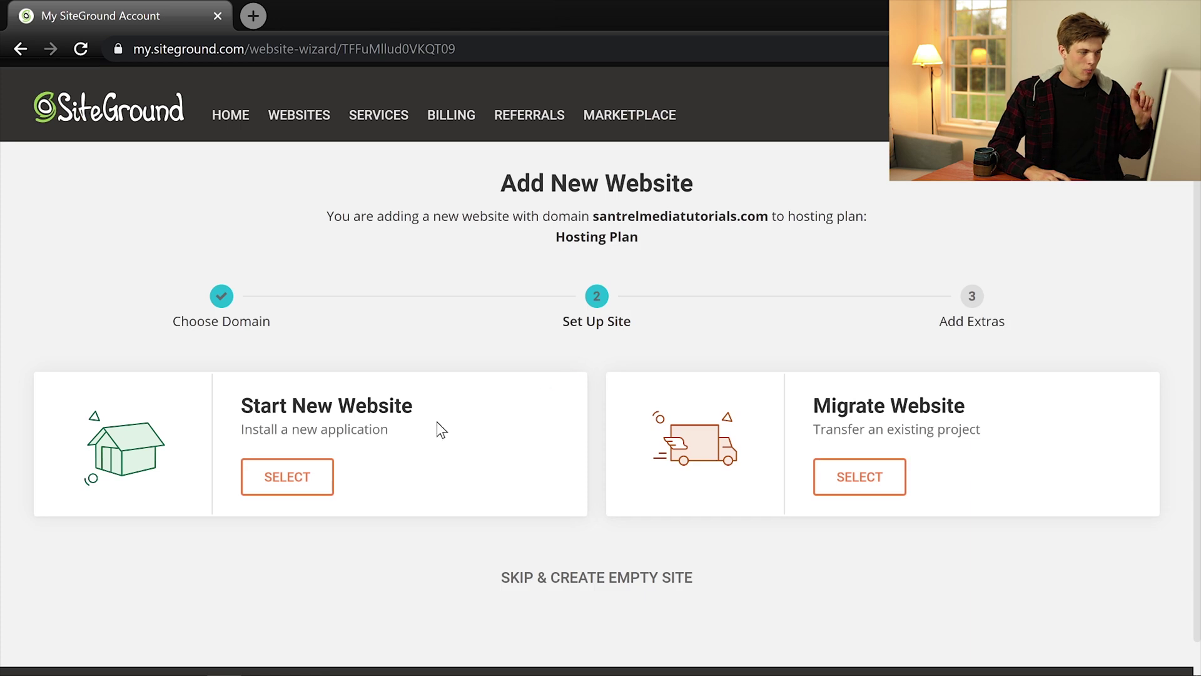
- Choose a new WordPress website, enter its admin email and password, and continue
click(306, 482)
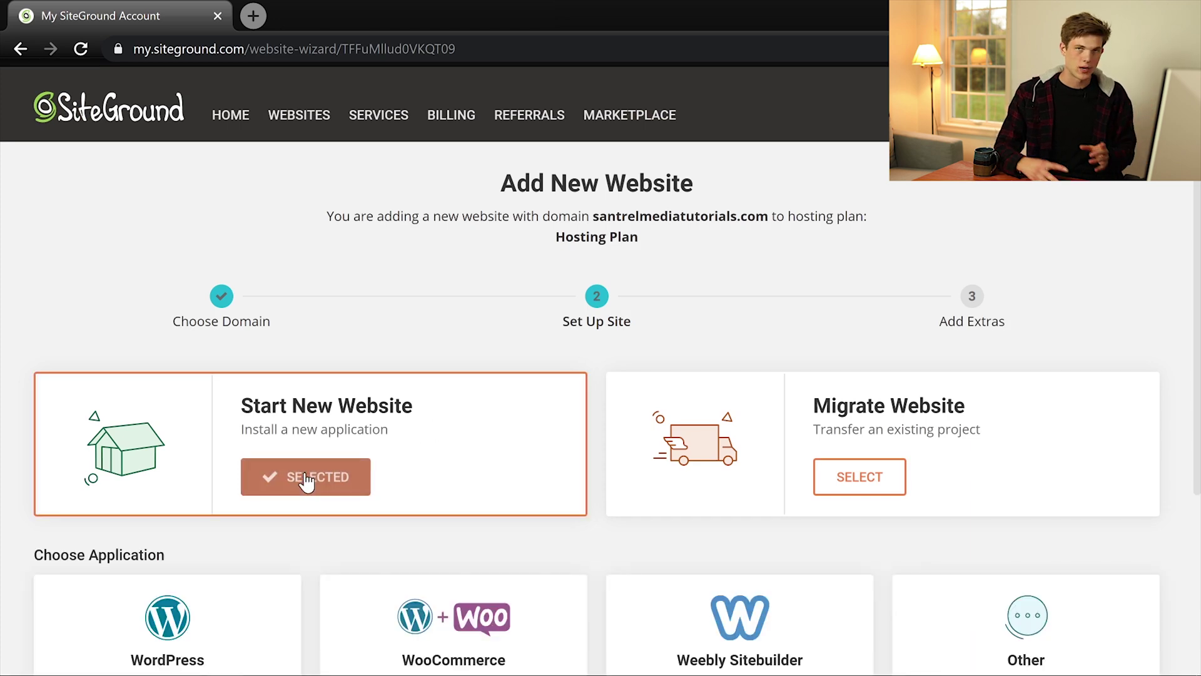
scroll(306, 482, down, 1)
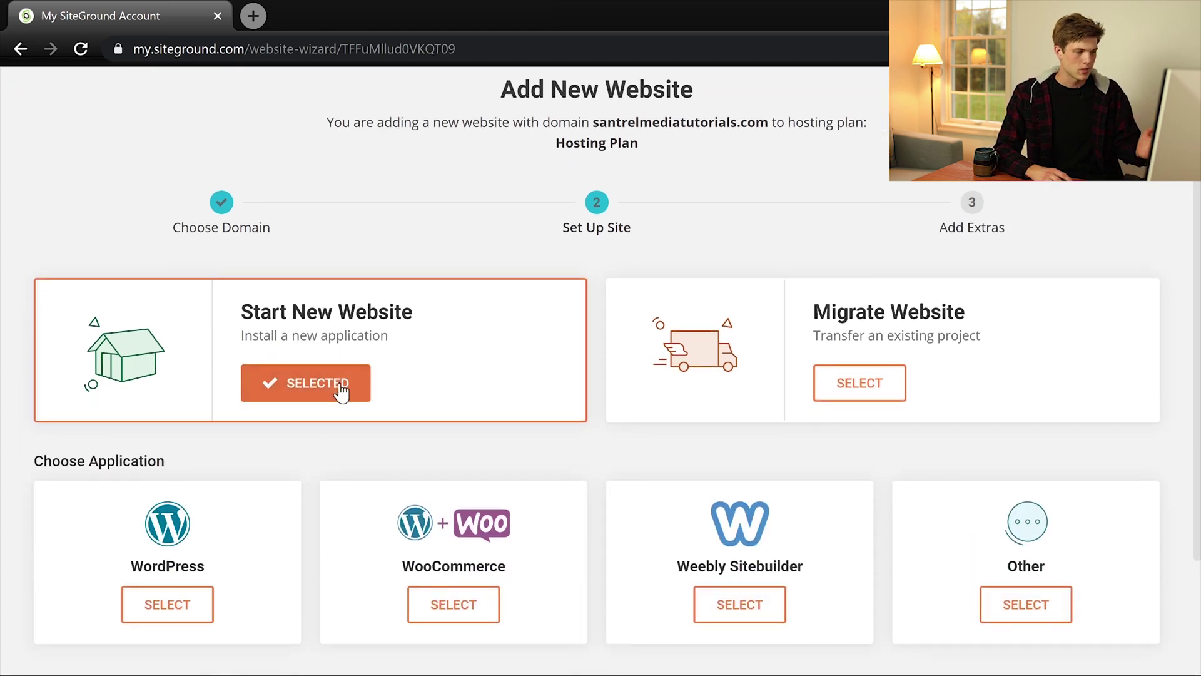
scroll(375, 456, down, 1)
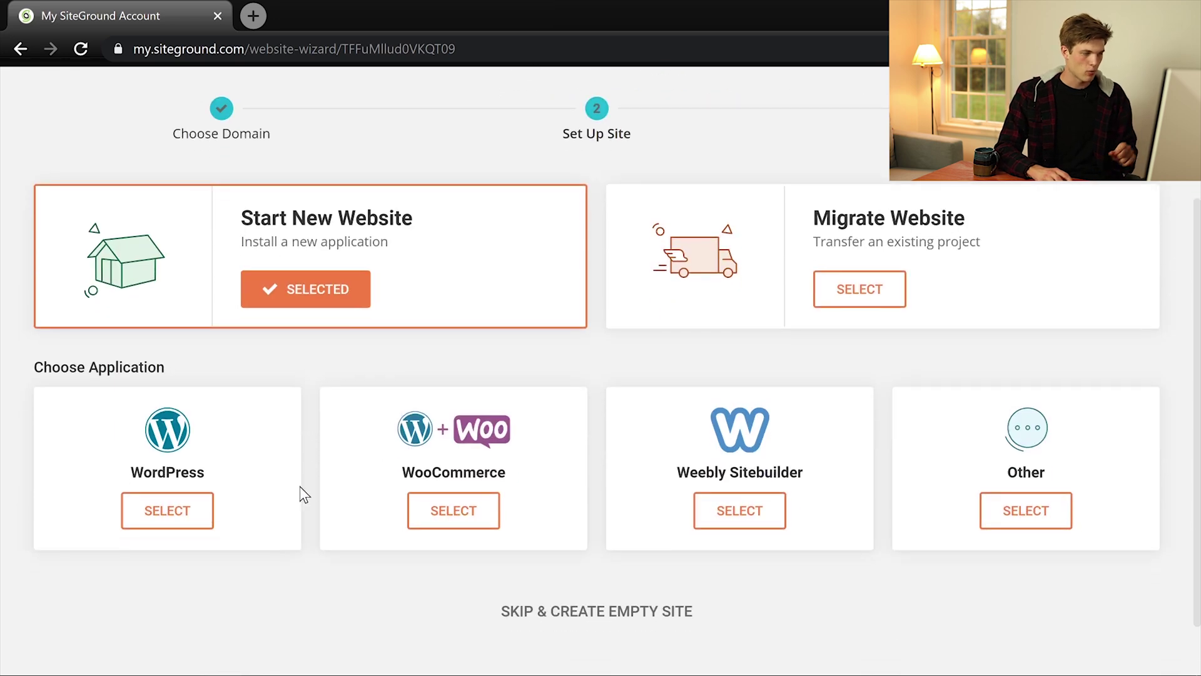
click(177, 515)
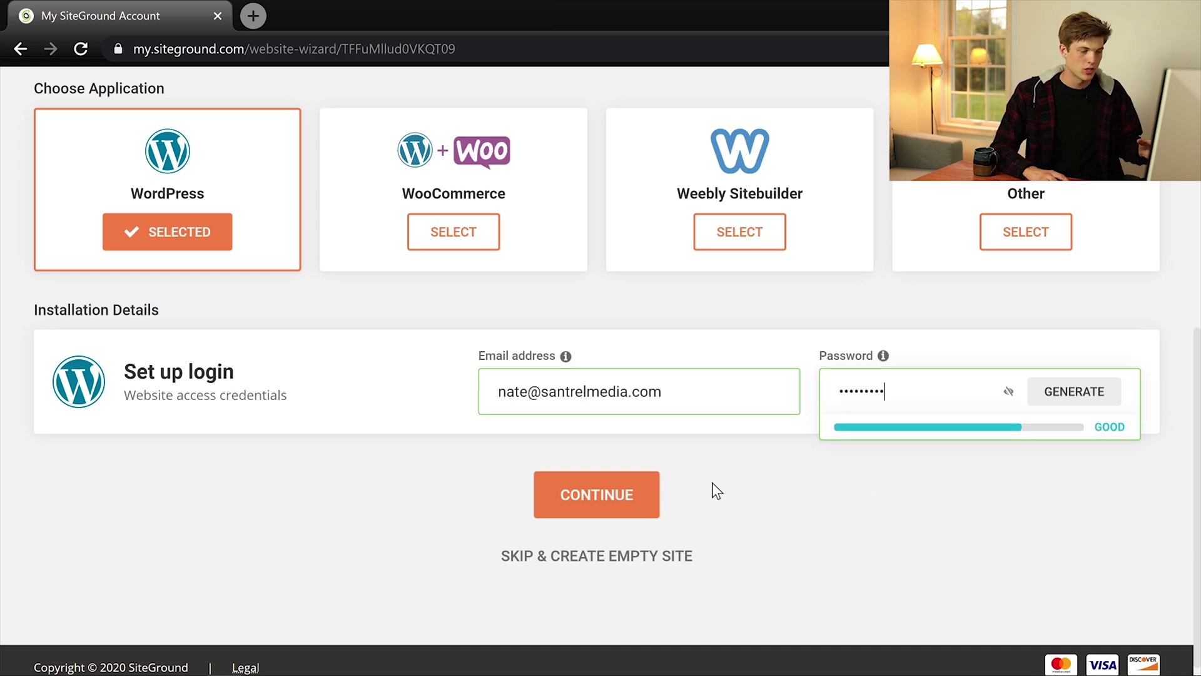
click(591, 488)
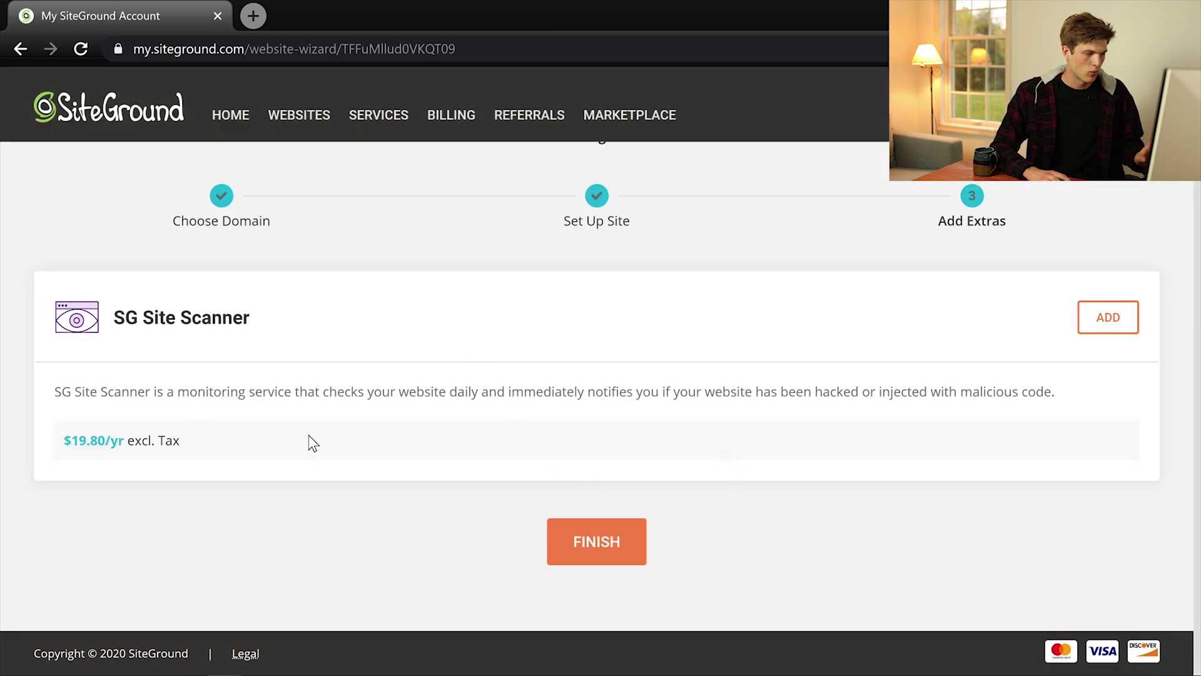
- Finish the website creation and open Site Tools for santrelmediatutorials.com via MANAGE SITE
click(588, 561)
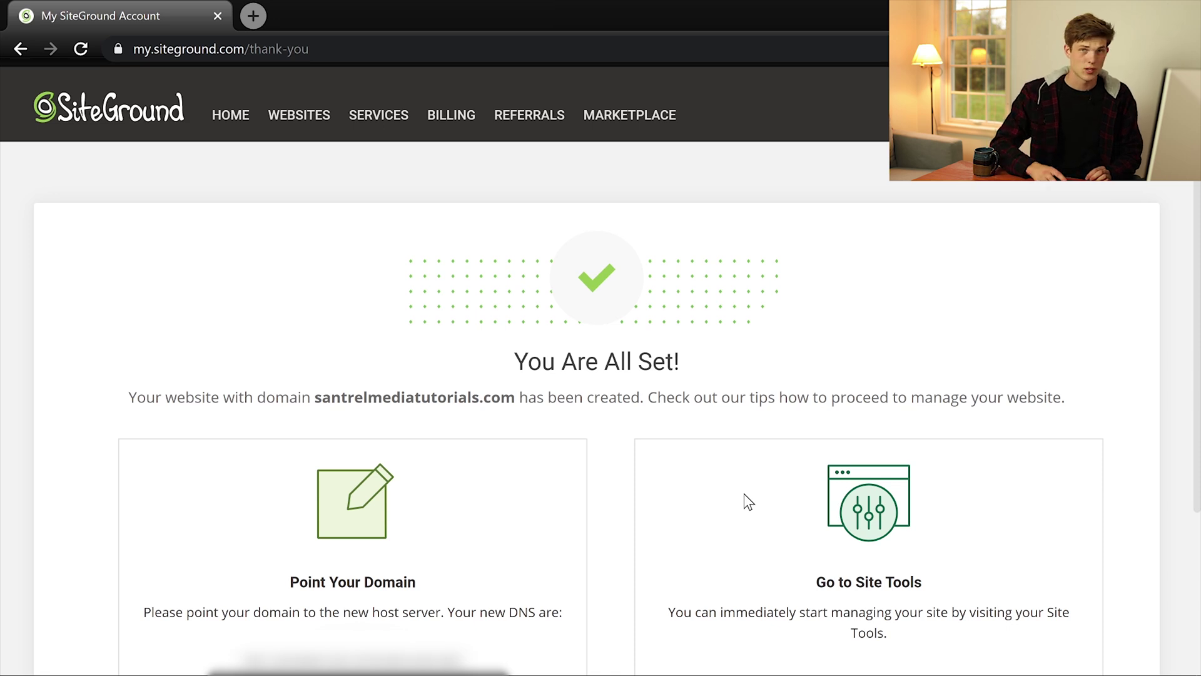
scroll(735, 425, down, 1)
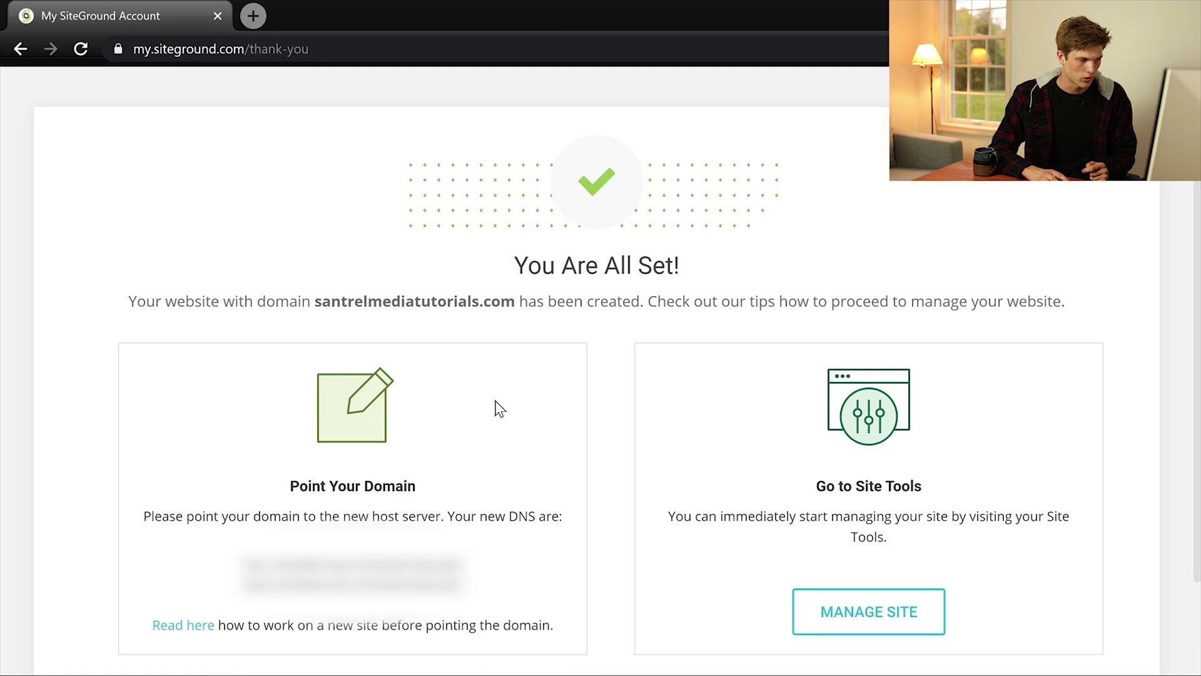
scroll(499, 408, down, 2)
scroll(500, 408, up, 3)
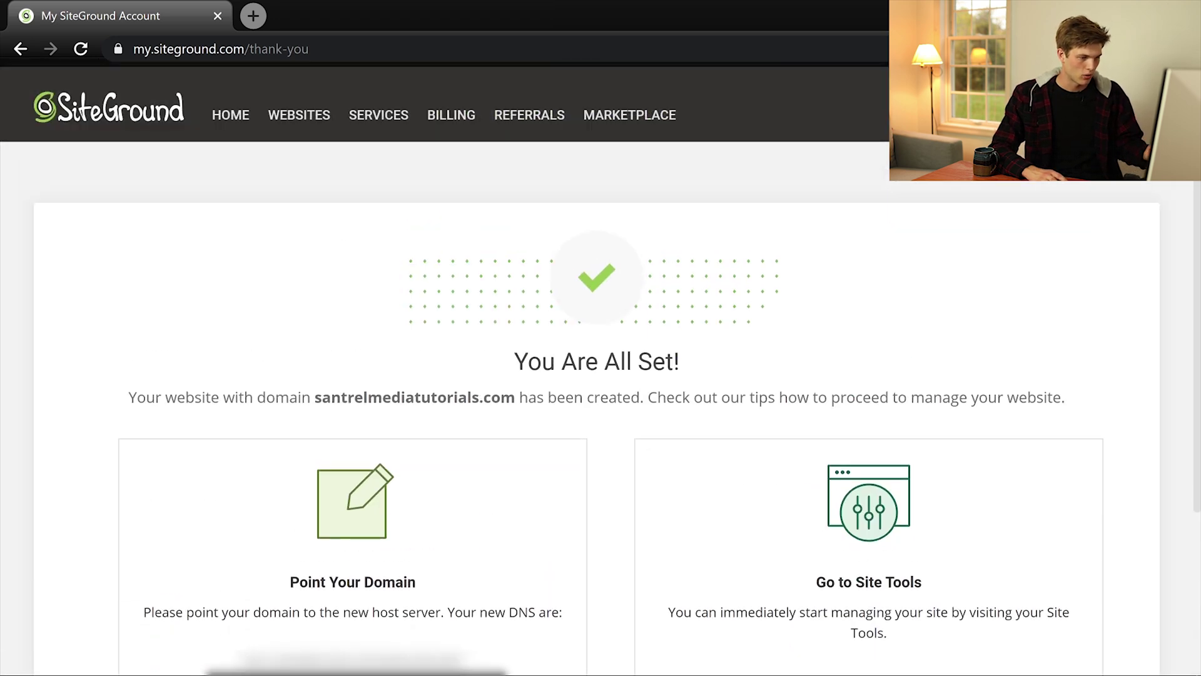
scroll(585, 457, down, 3)
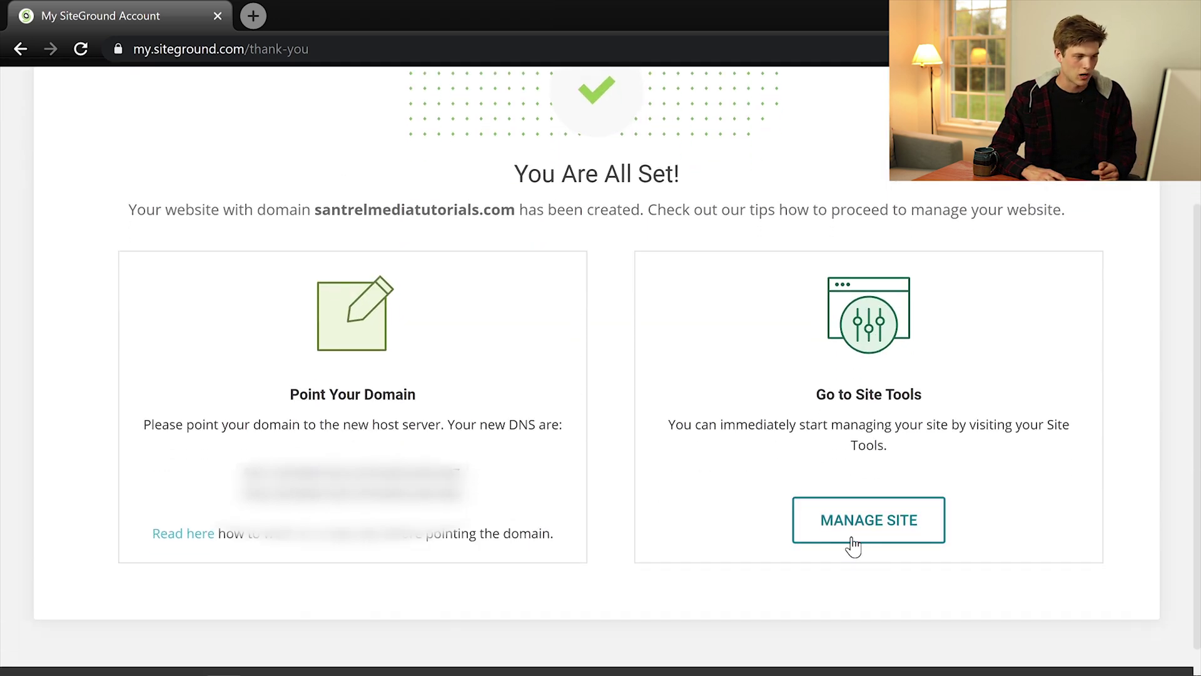
click(858, 537)
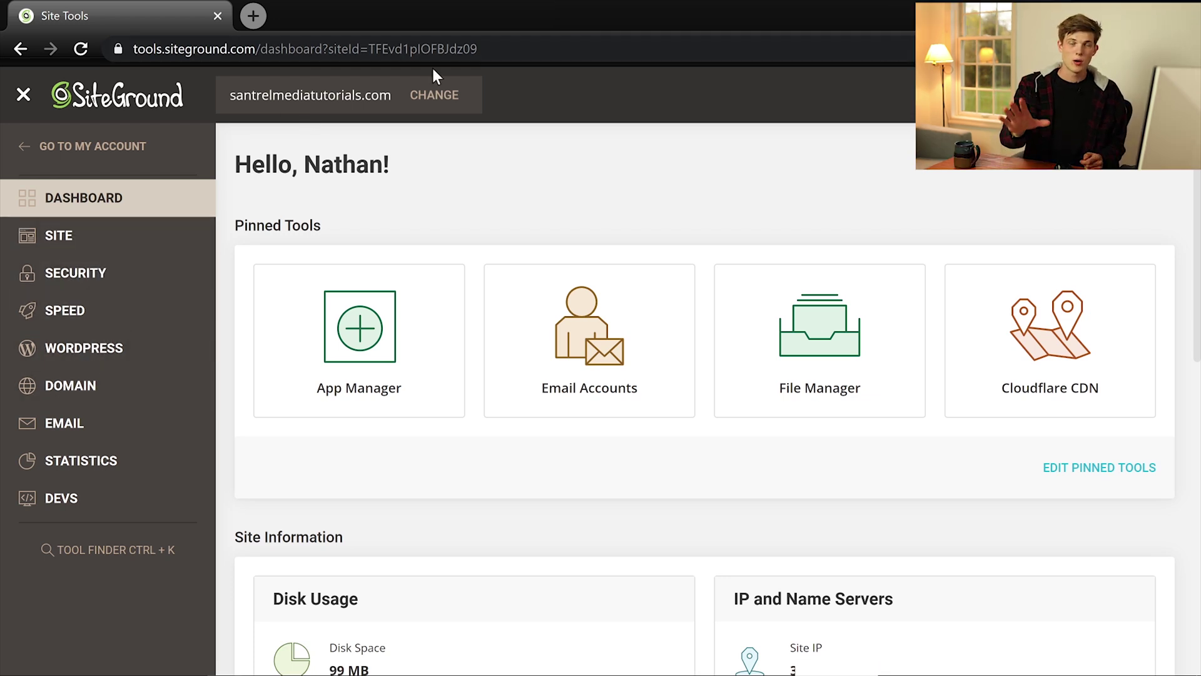
- Open WordPress Install & Manage in Site Tools and log in to the site's admin panel
click(90, 348)
click(92, 387)
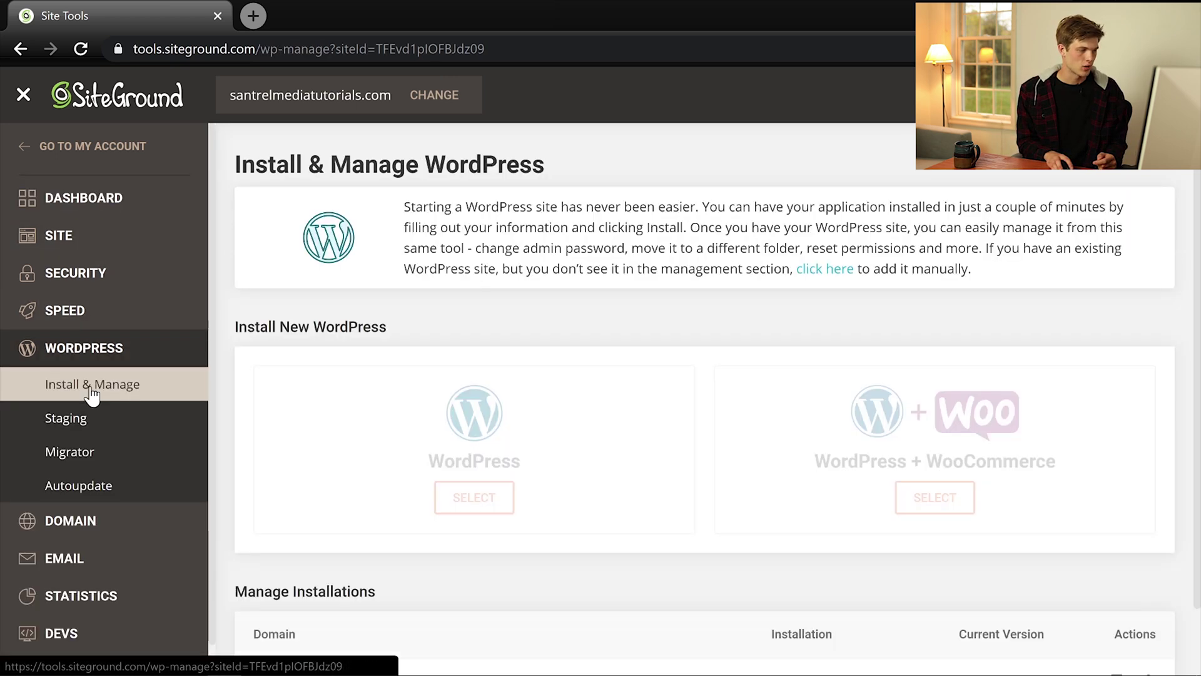
scroll(962, 407, down, 1)
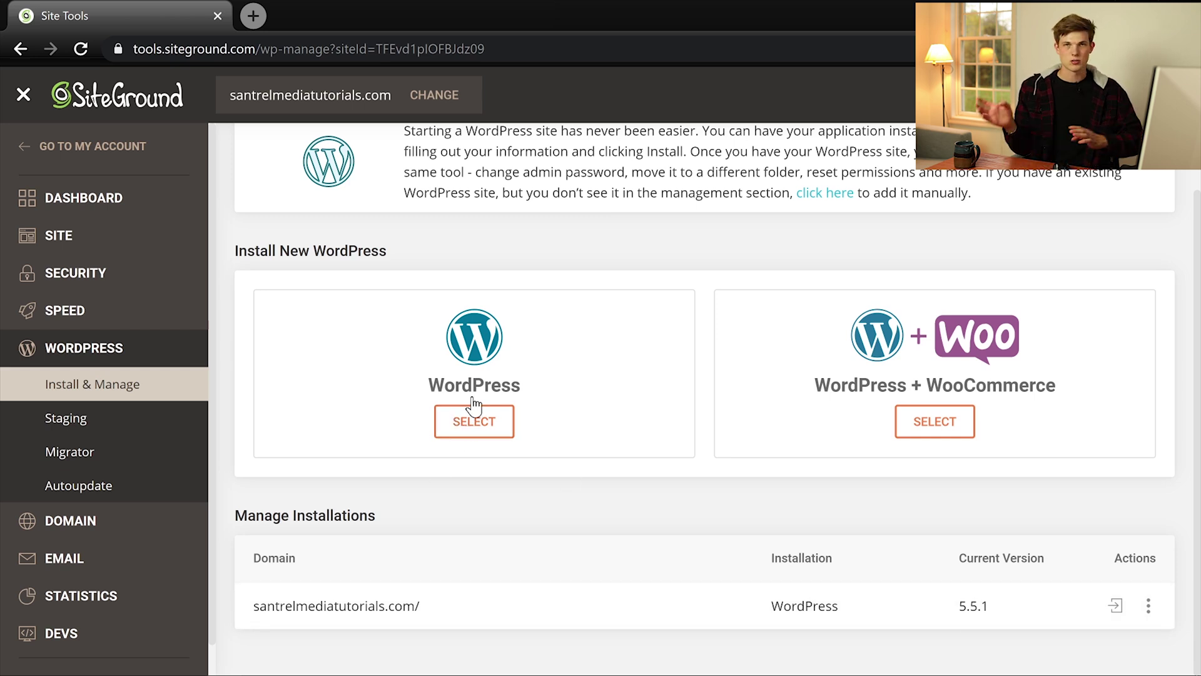
click(1116, 607)
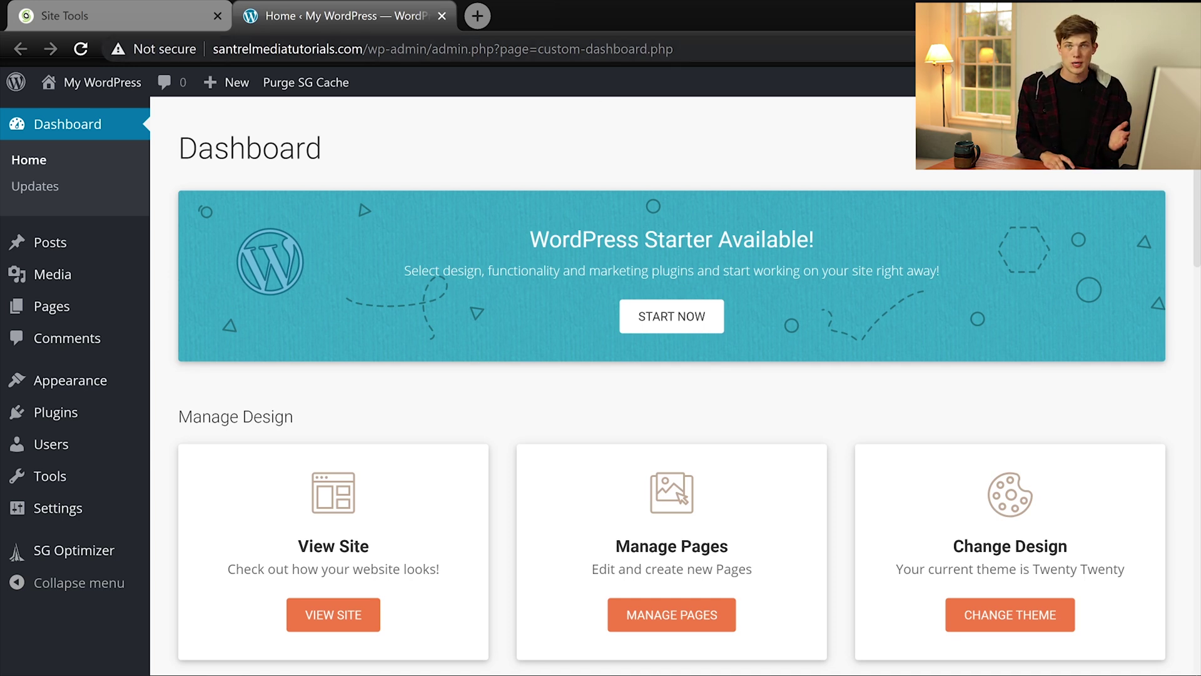
- Select the site's domain in the address bar and bring up Chrome's main menu
drag(214, 49, 362, 49)
key(ctrl+c)
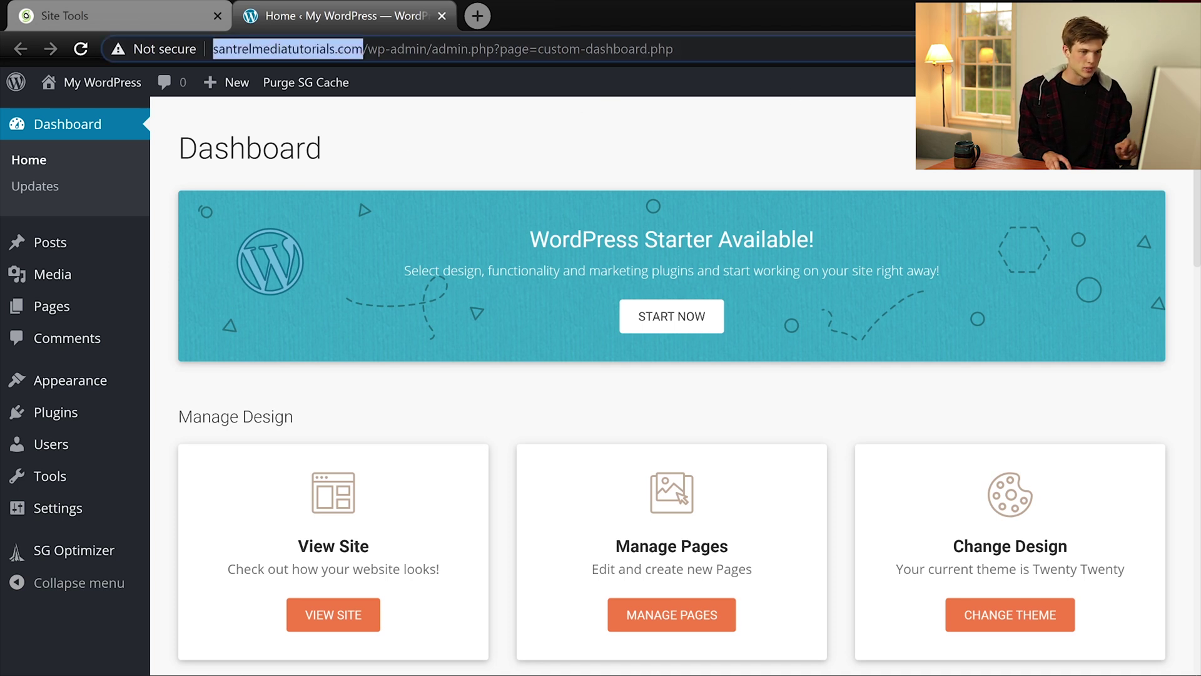
click(1186, 49)
- Load santrelmediatutorials.com in a new incognito window and scroll through its default front page
key(ctrl+shift+n)
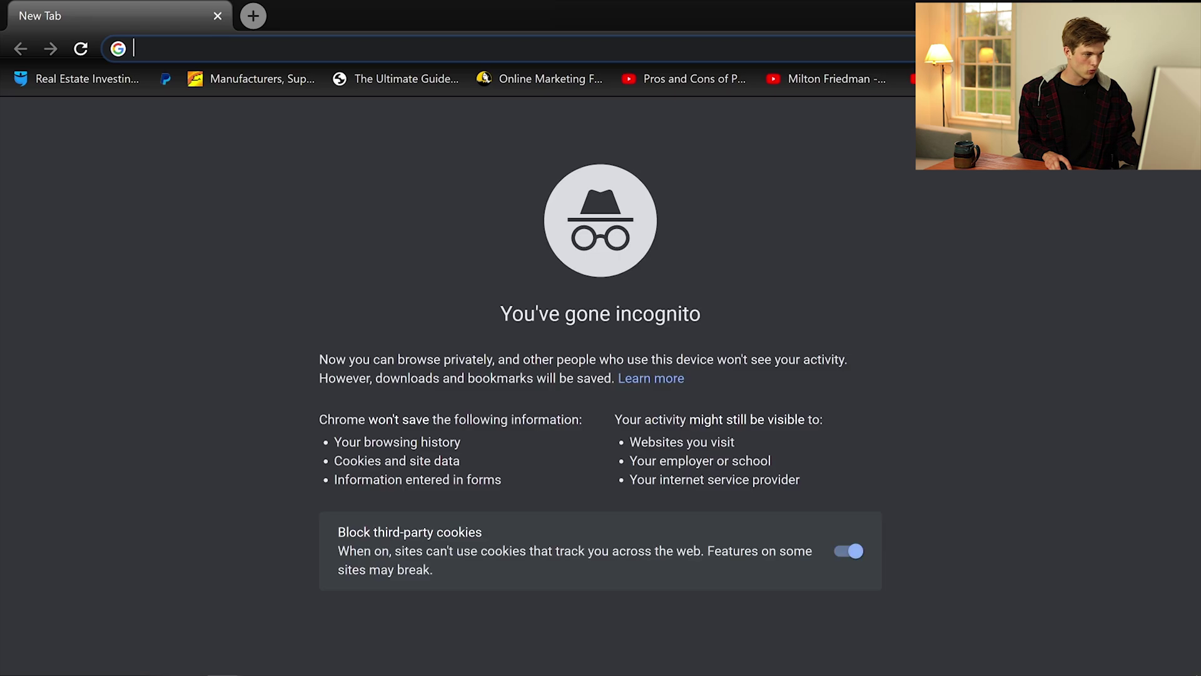
key(ctrl+v)
key(Return)
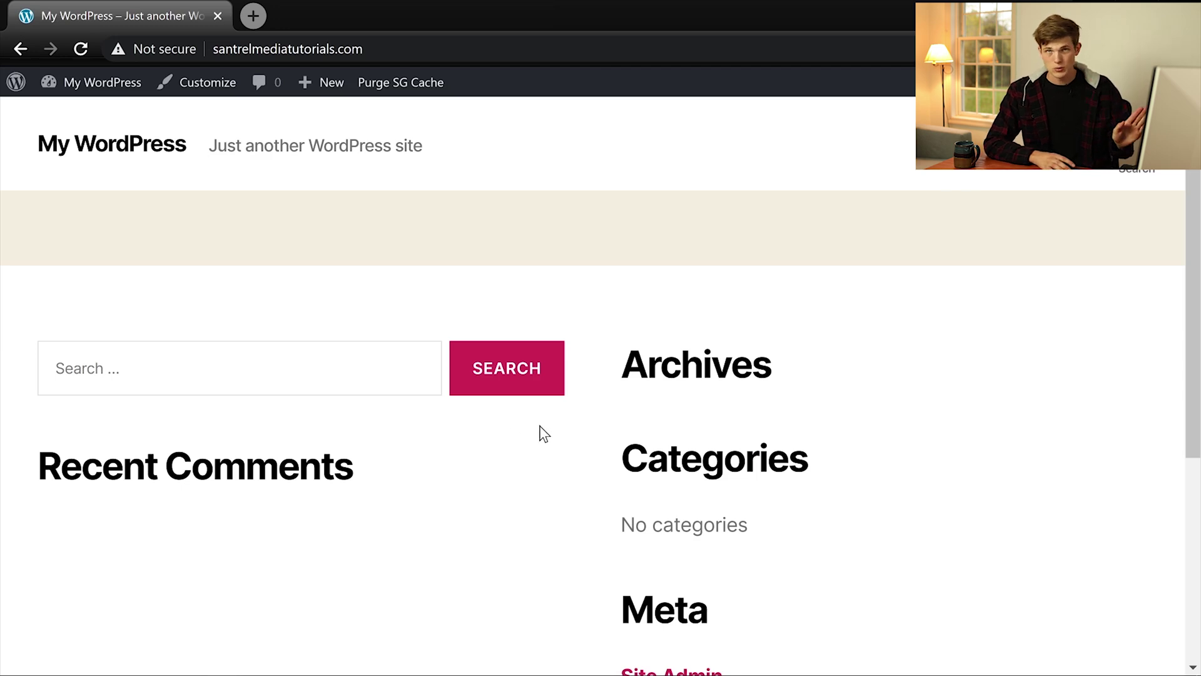
scroll(604, 374, down, 2)
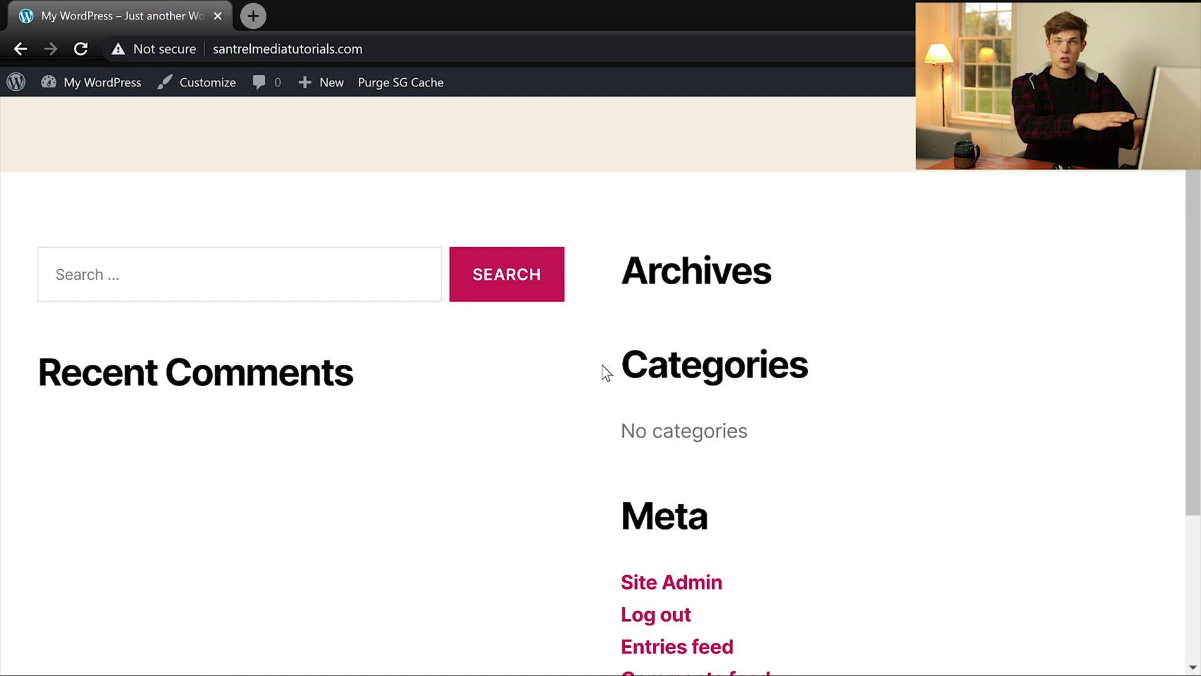
scroll(660, 416, down, 1)
scroll(660, 416, down, 1)
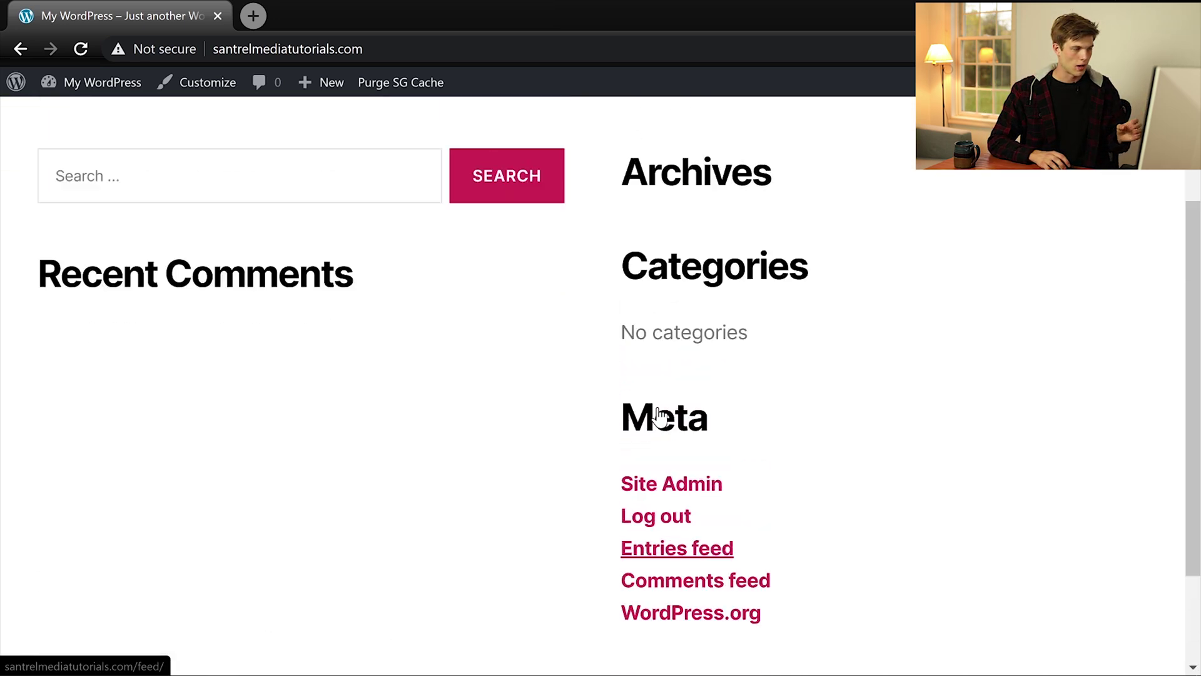
scroll(650, 412, up, 3)
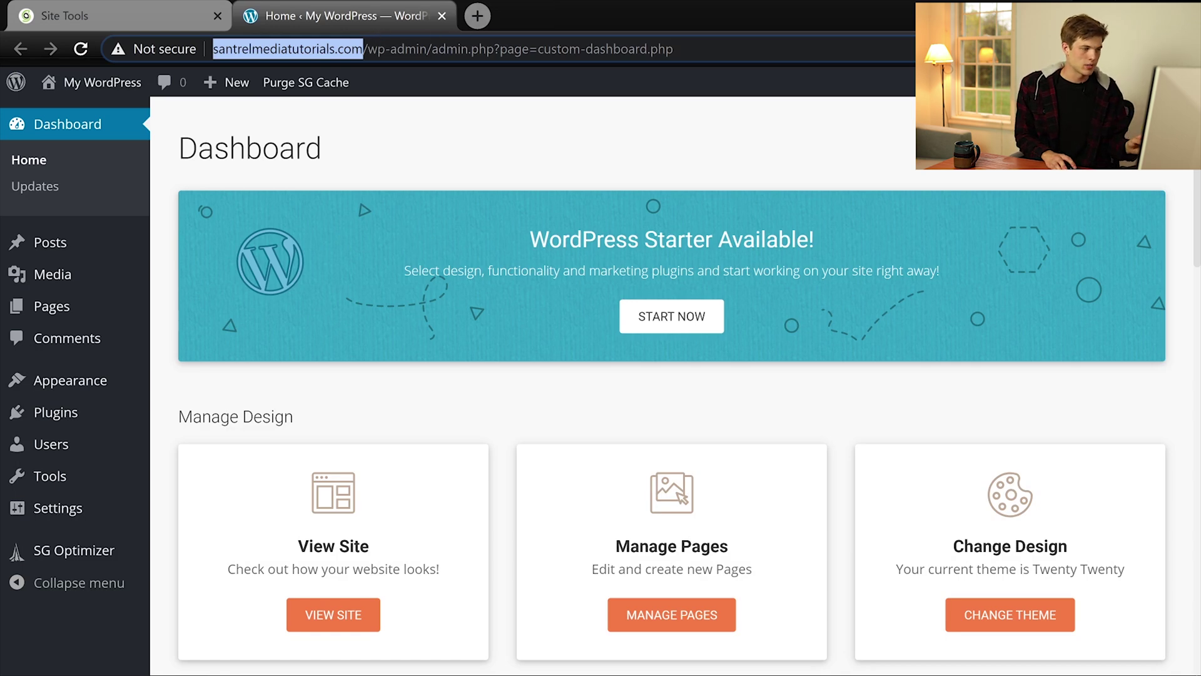
- Open santrelmediatutorials.com/wp-admin in a new tab to reach the admin Dashboard
click(479, 16)
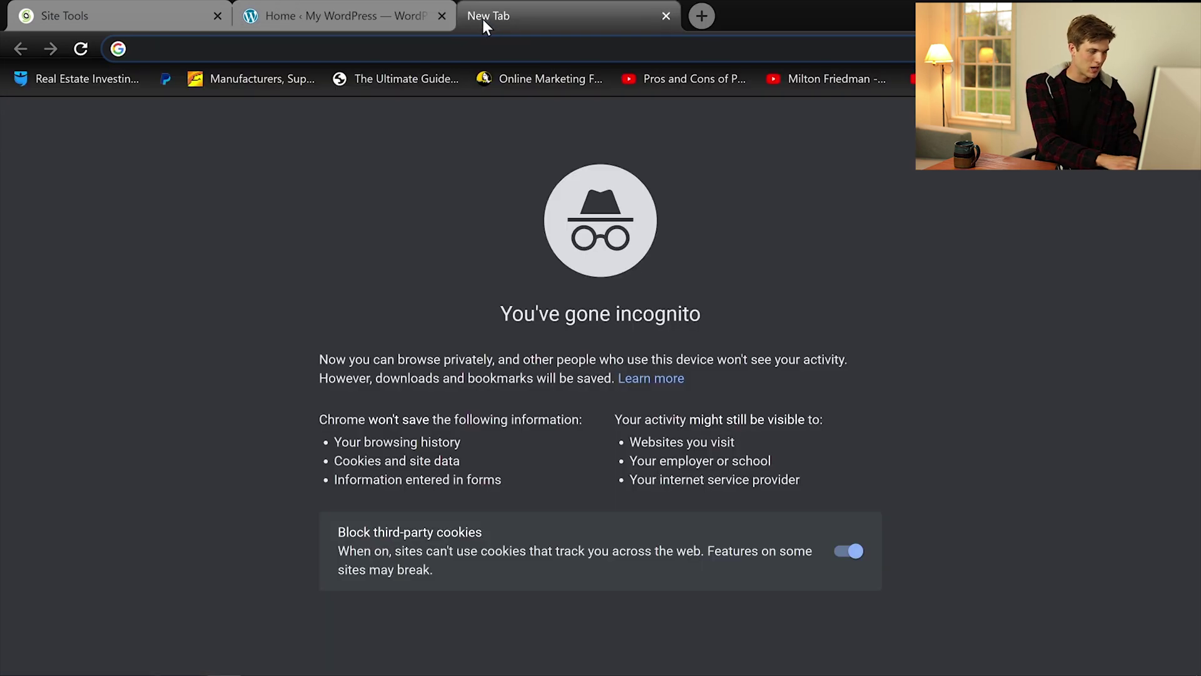
key(ctrl+v)
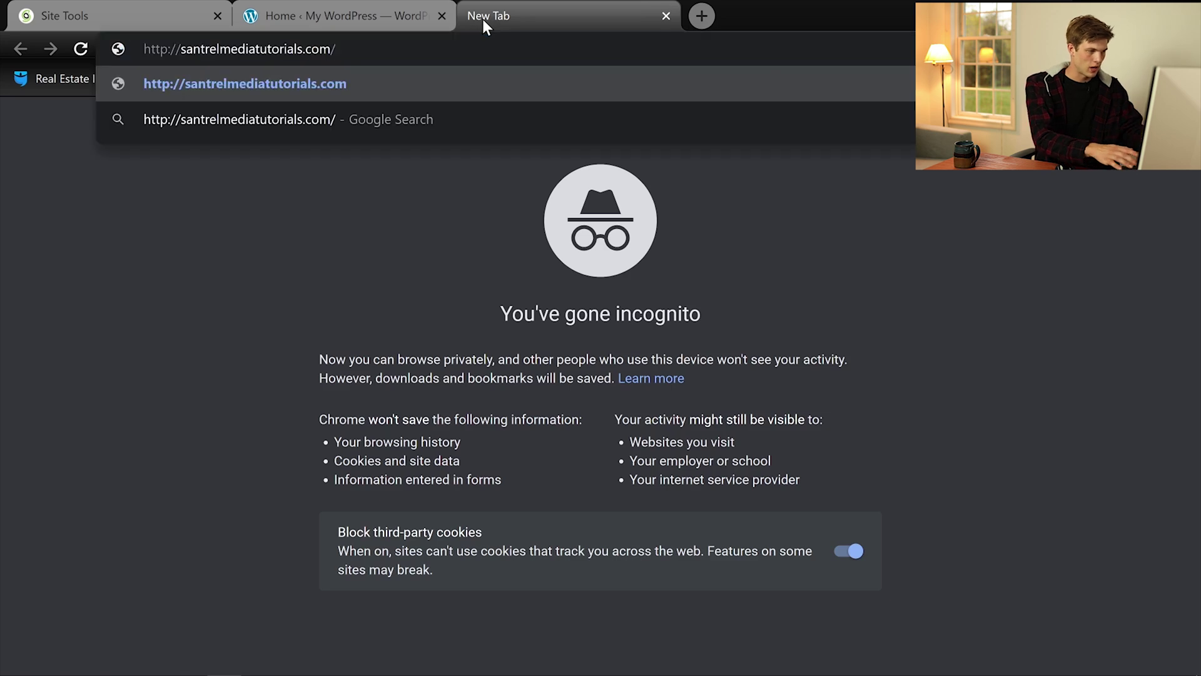
key(BackSpace)
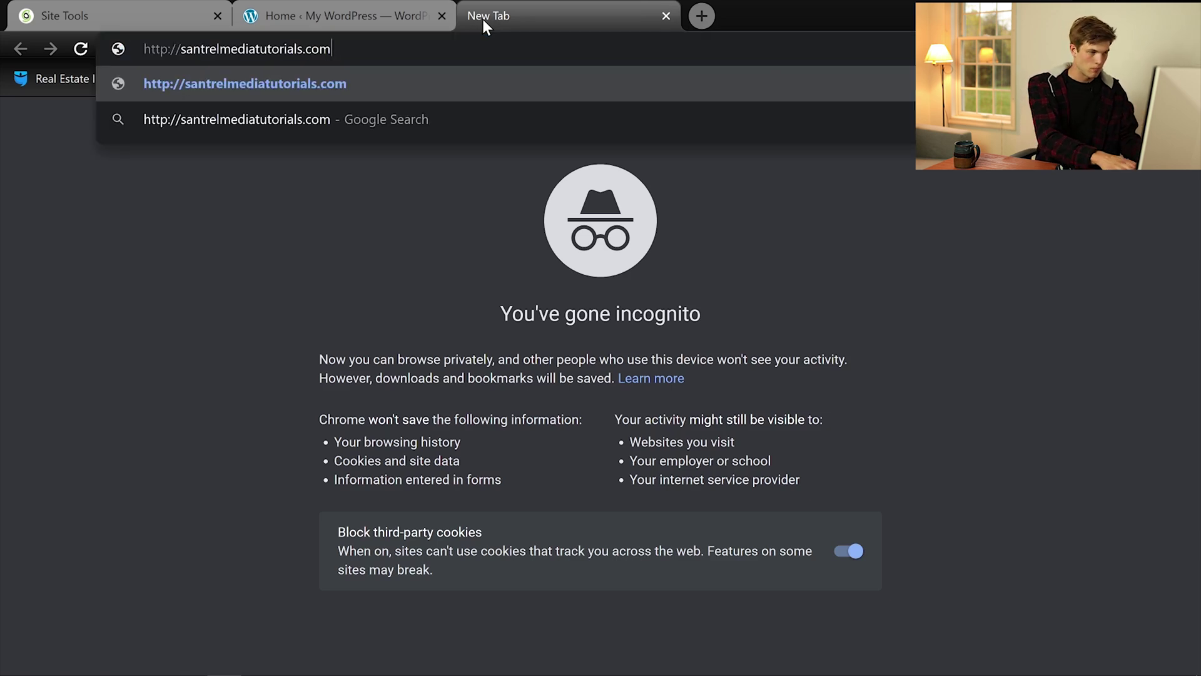
text(/wp-admin/admin.php?page=custom-dashboard.php)
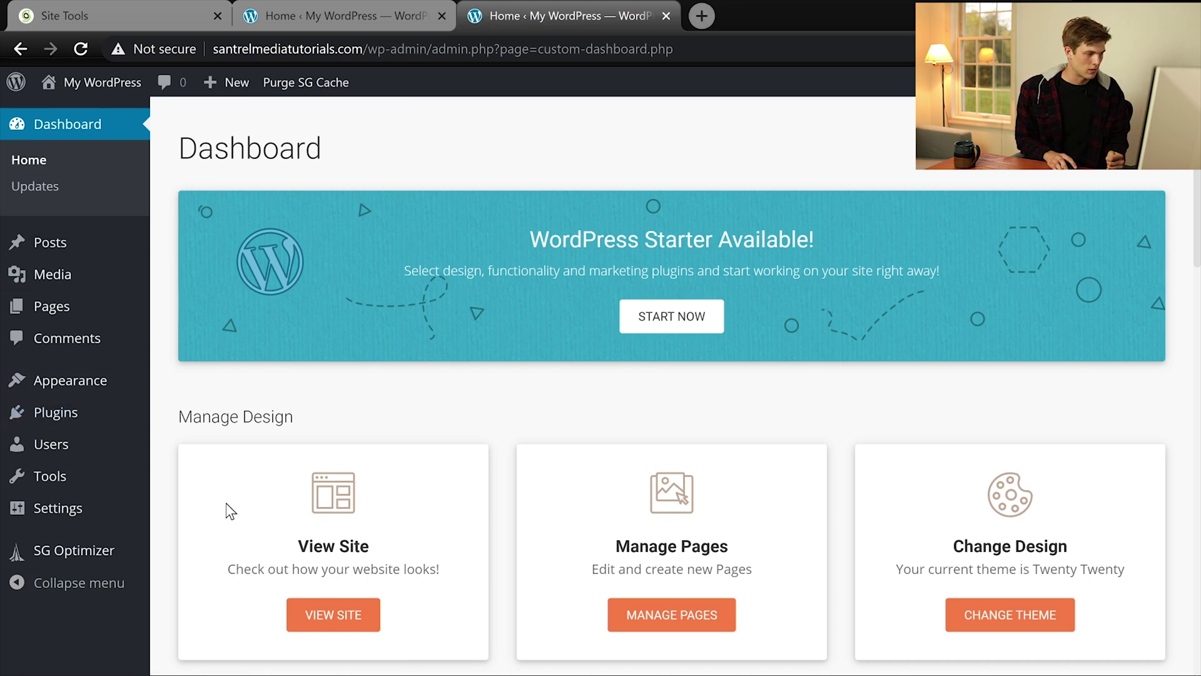
scroll(413, 491, down, 2)
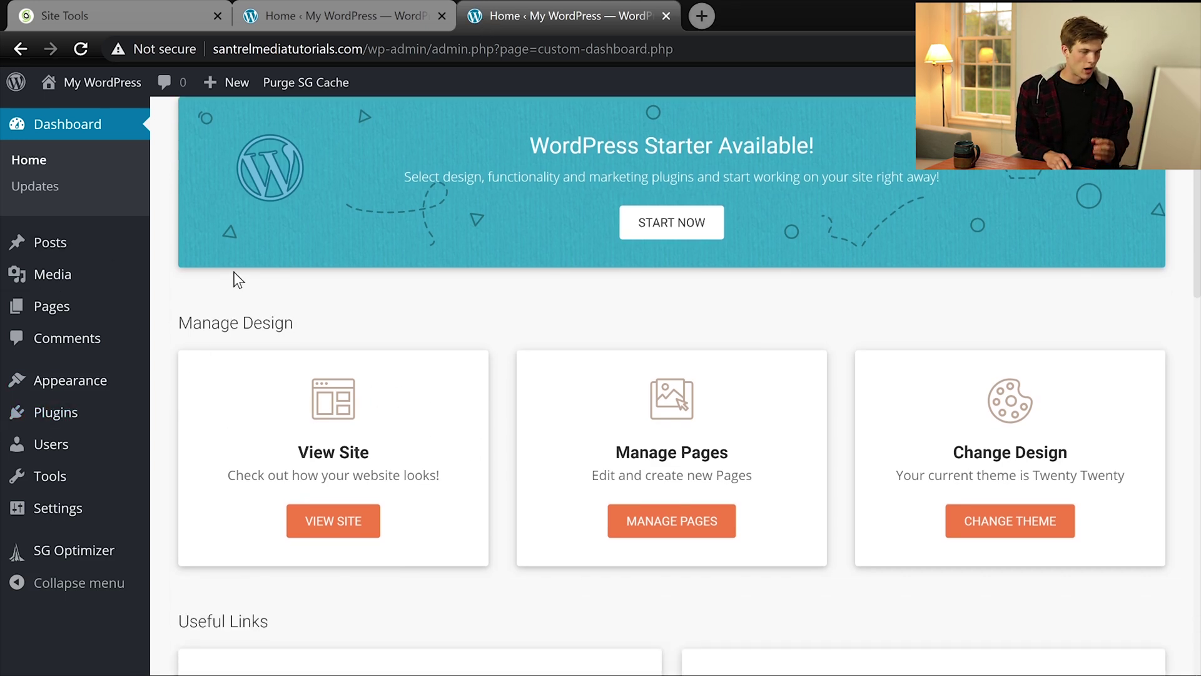
scroll(617, 148, up, 2)
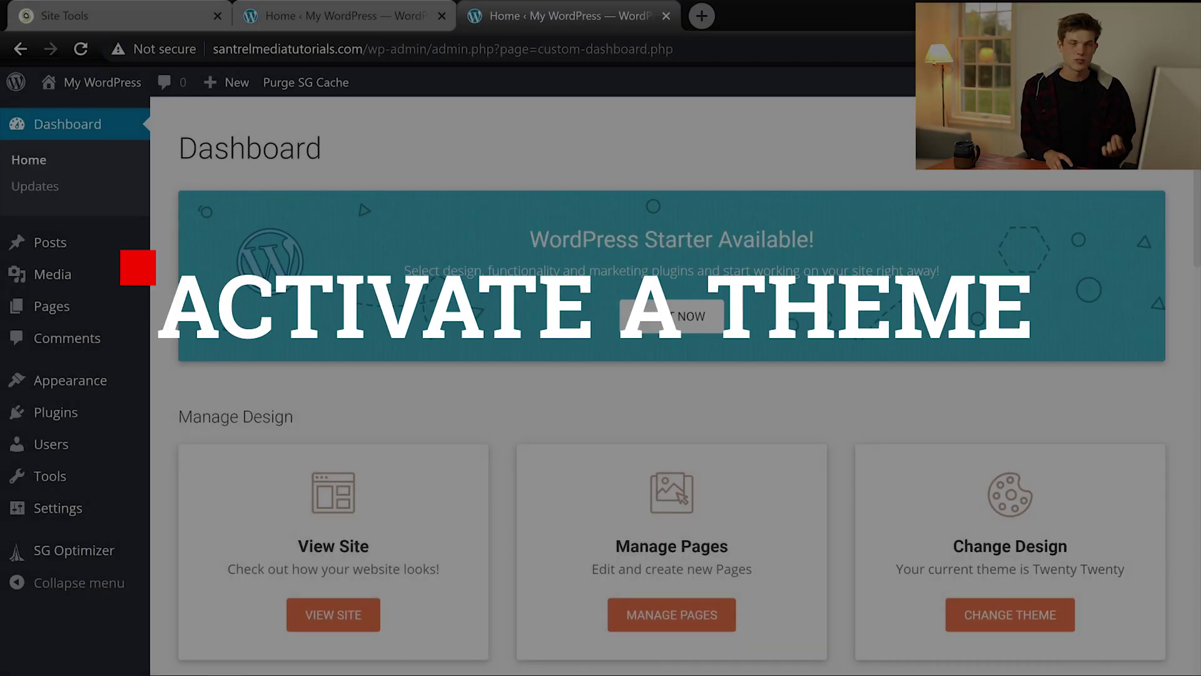
- Search the theme directory for Astra, install it, and activate it in place of Twenty Twenty
mouse_move(13, 657)
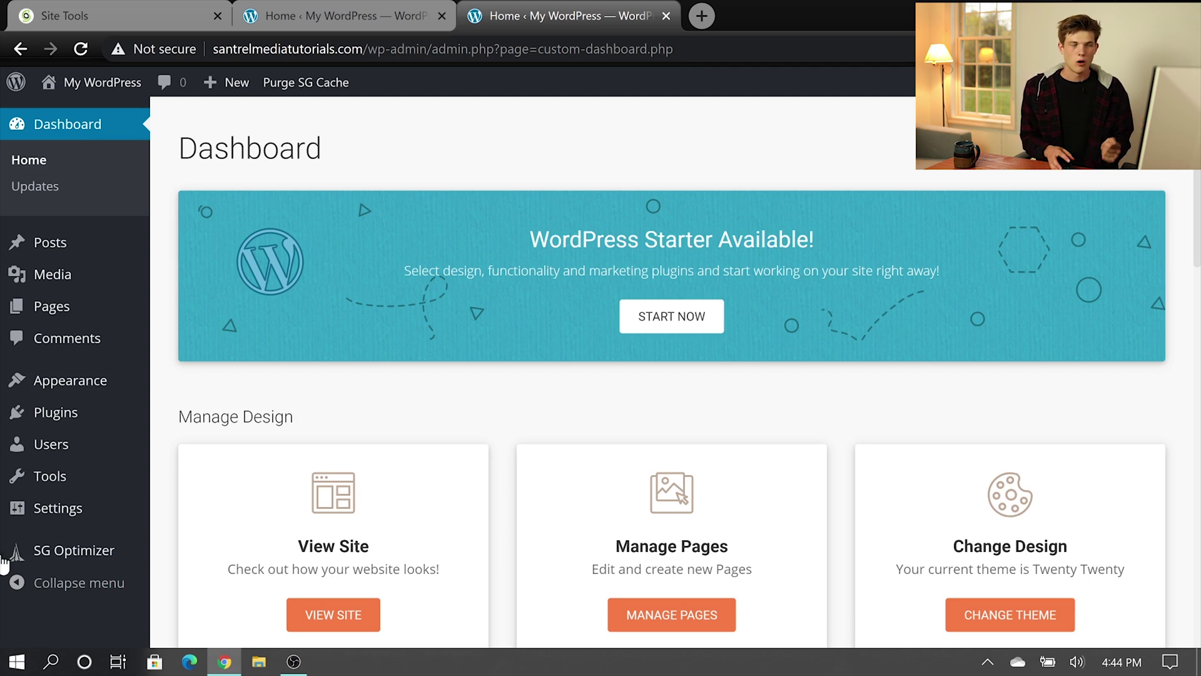
click(91, 391)
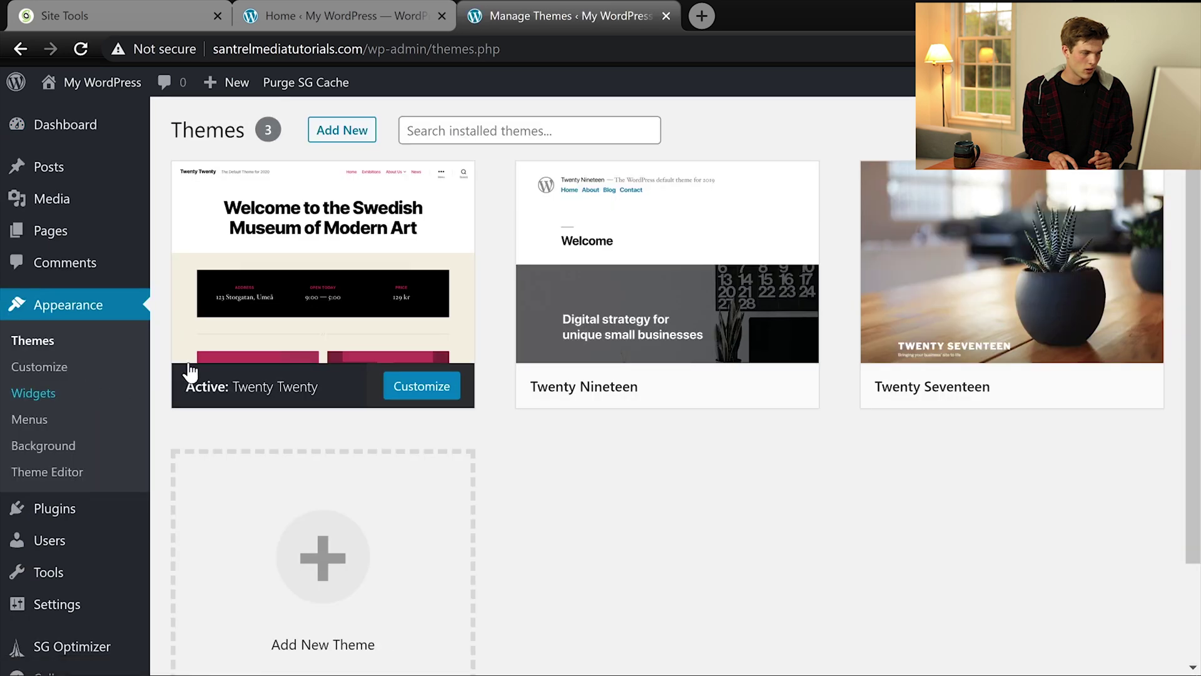
click(324, 140)
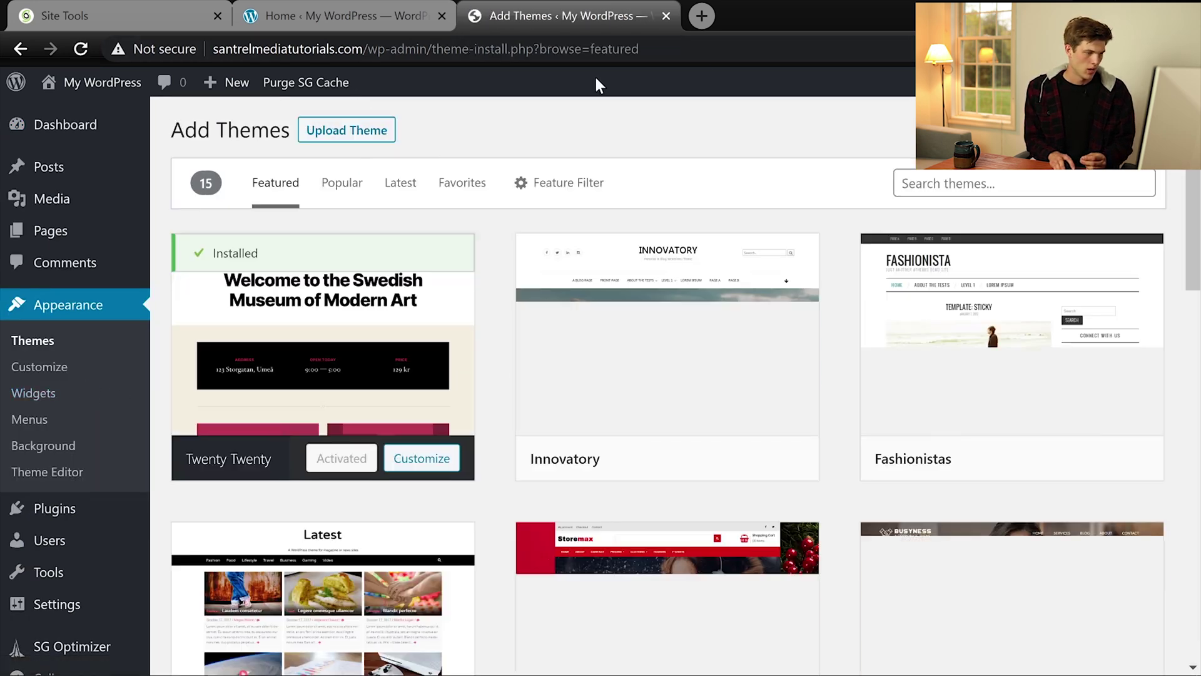
scroll(760, 404, down, 10)
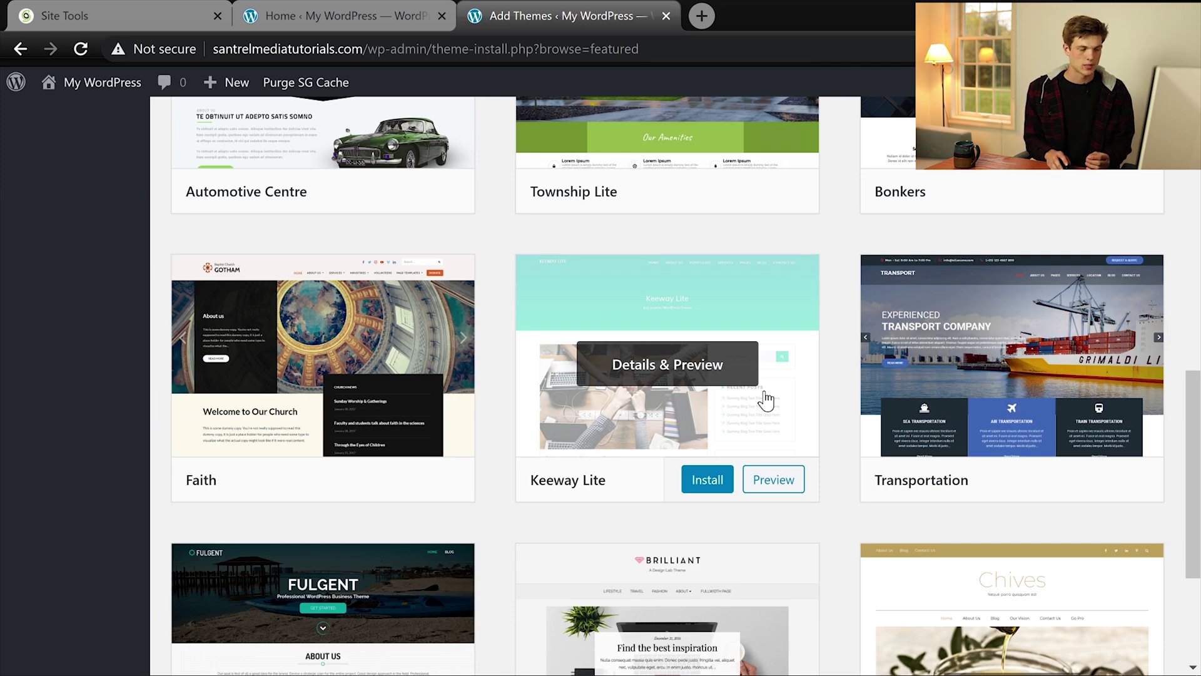
scroll(765, 399, up, 10)
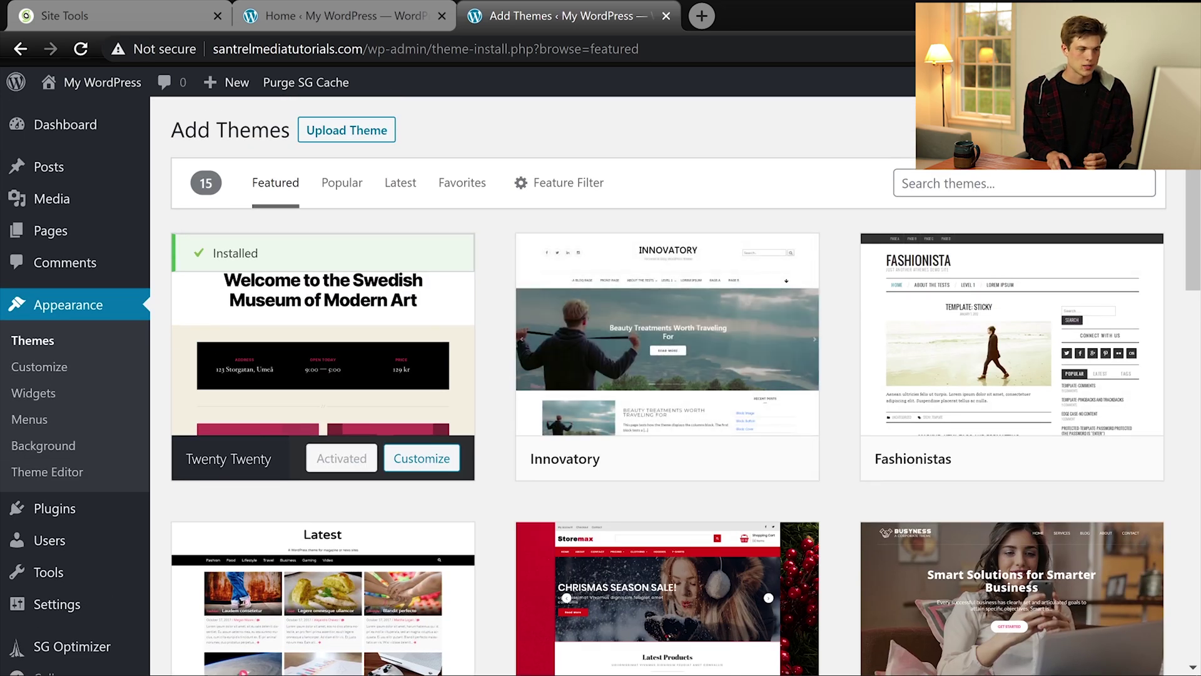
click(938, 184)
text(astra)
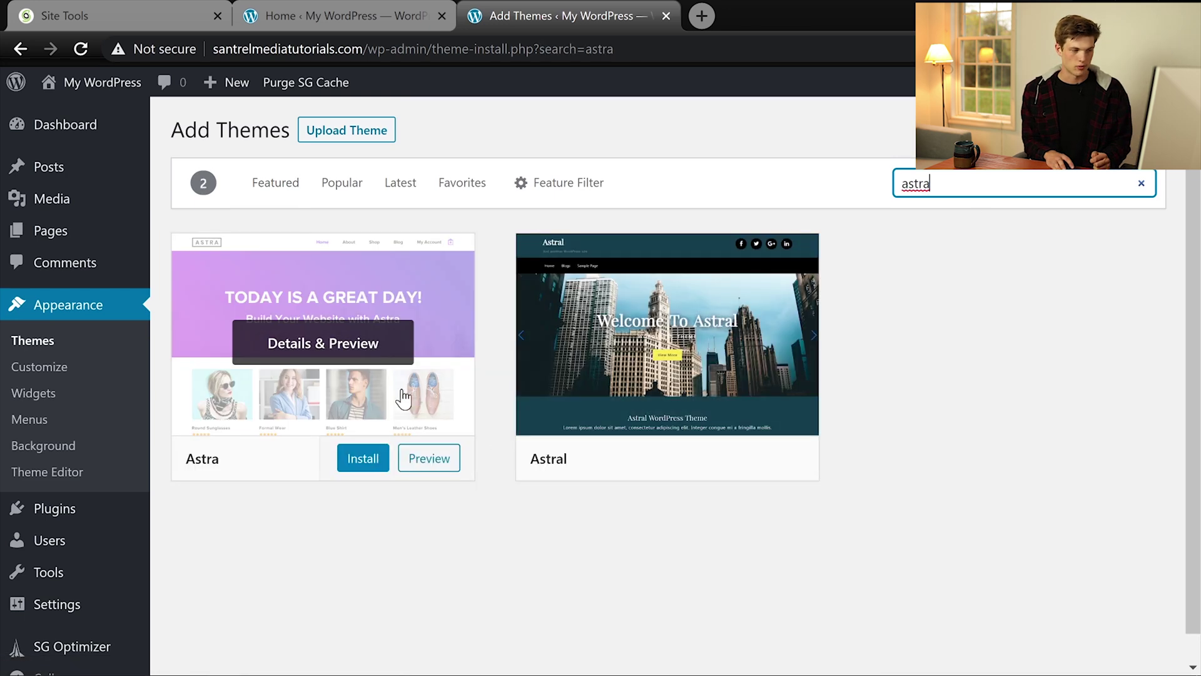
click(353, 466)
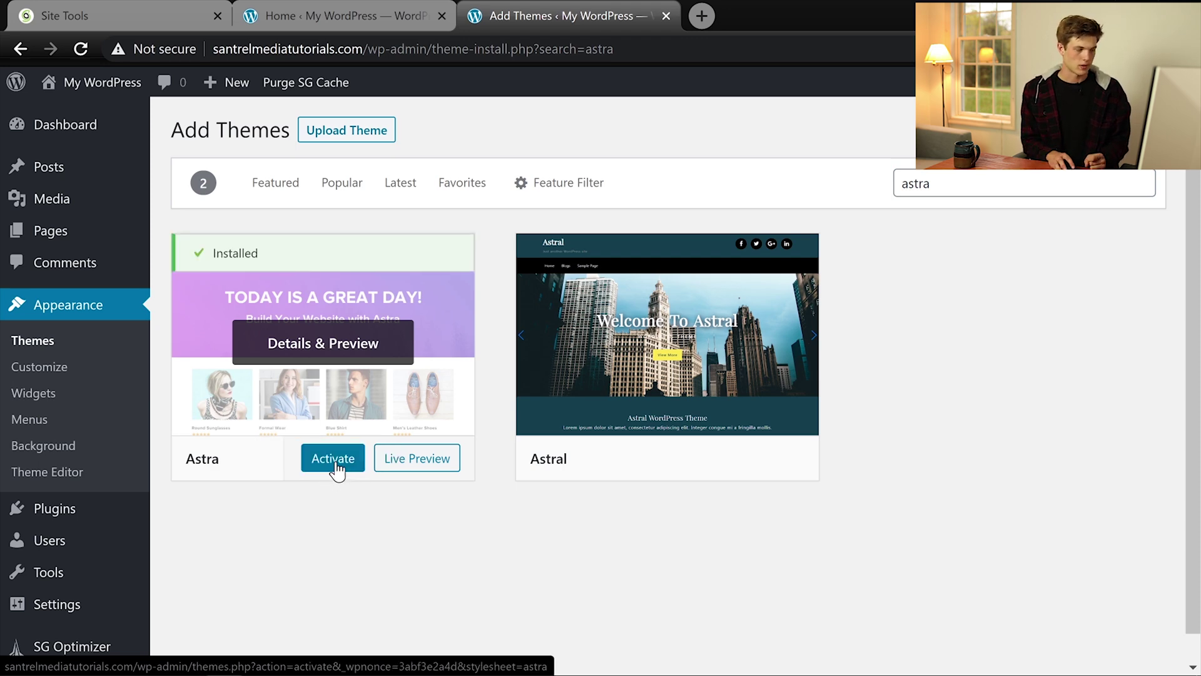
click(334, 460)
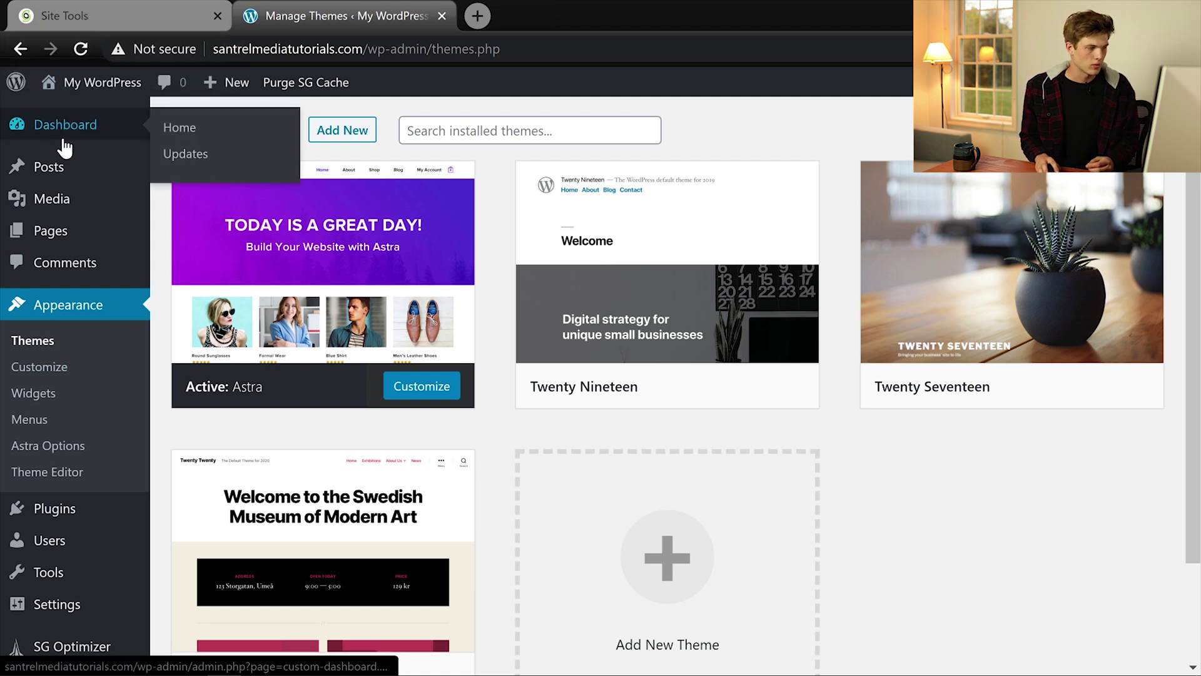
- Visit the live front page through the My WordPress admin-bar menu
mouse_move(82, 89)
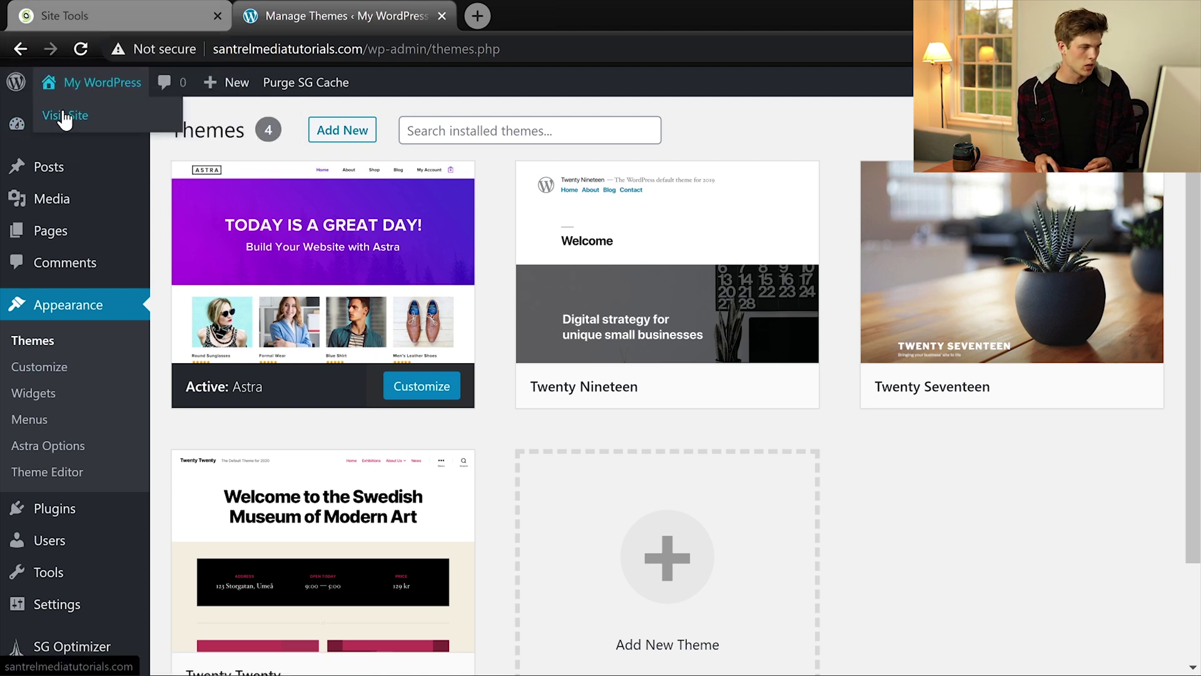
click(65, 117)
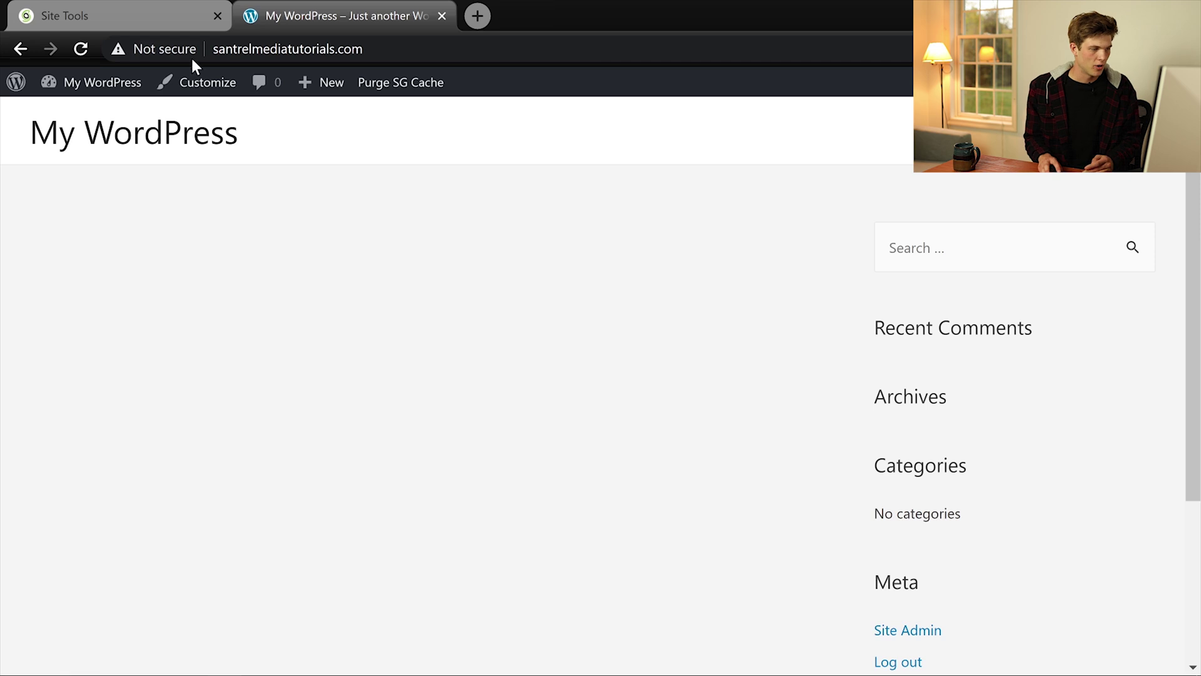
- Open the Customizer and navigate to Header > Site Identity
click(209, 84)
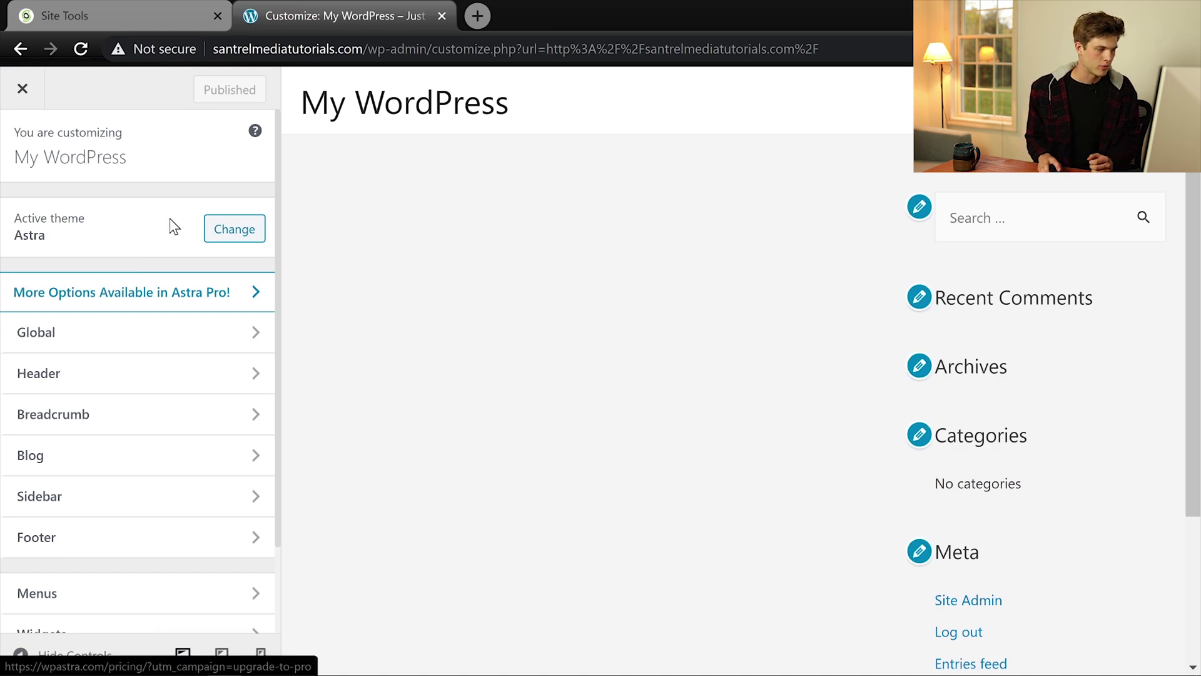
click(121, 340)
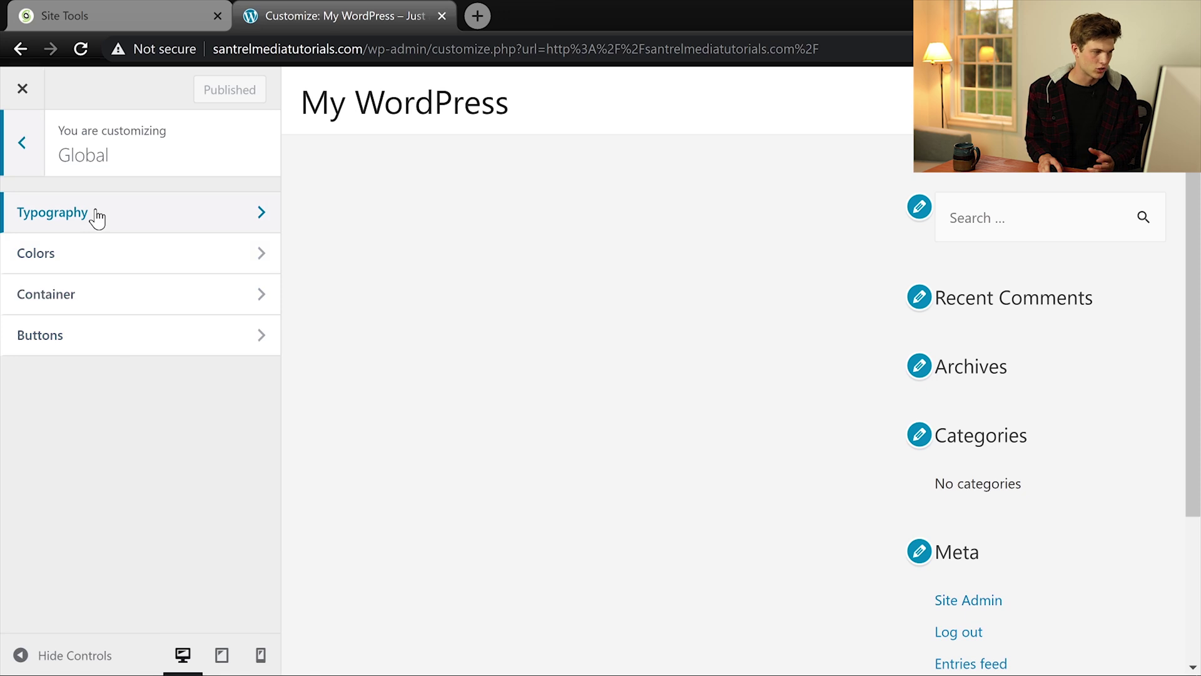
click(17, 149)
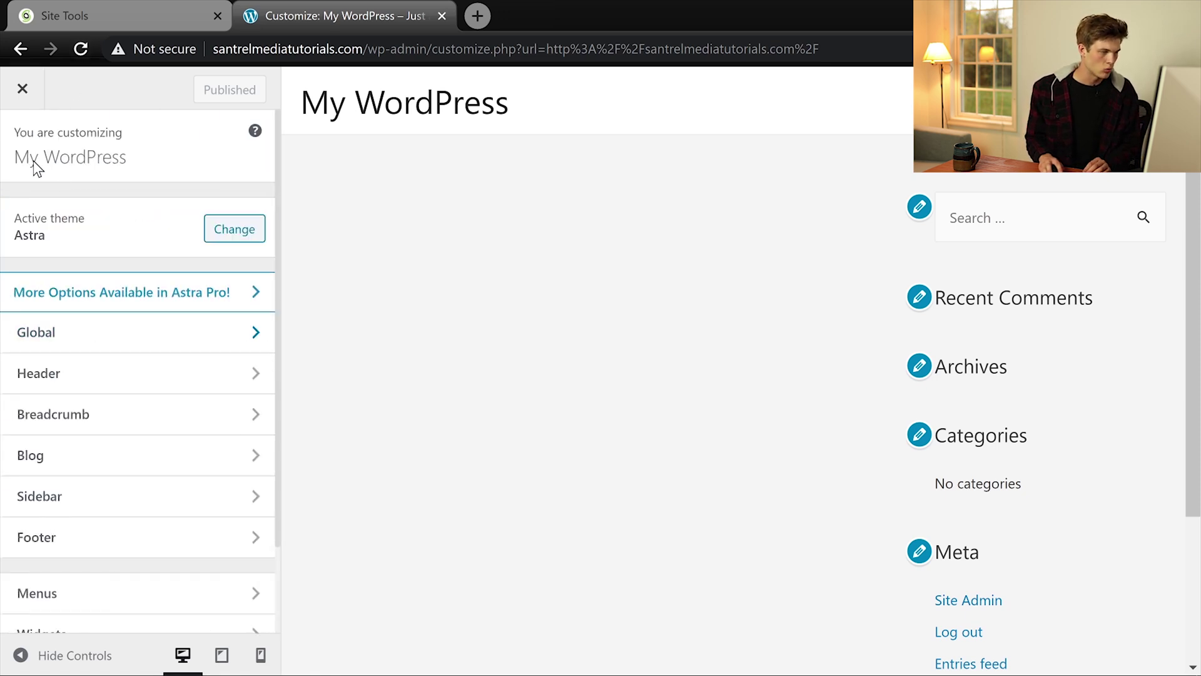
click(97, 387)
click(110, 215)
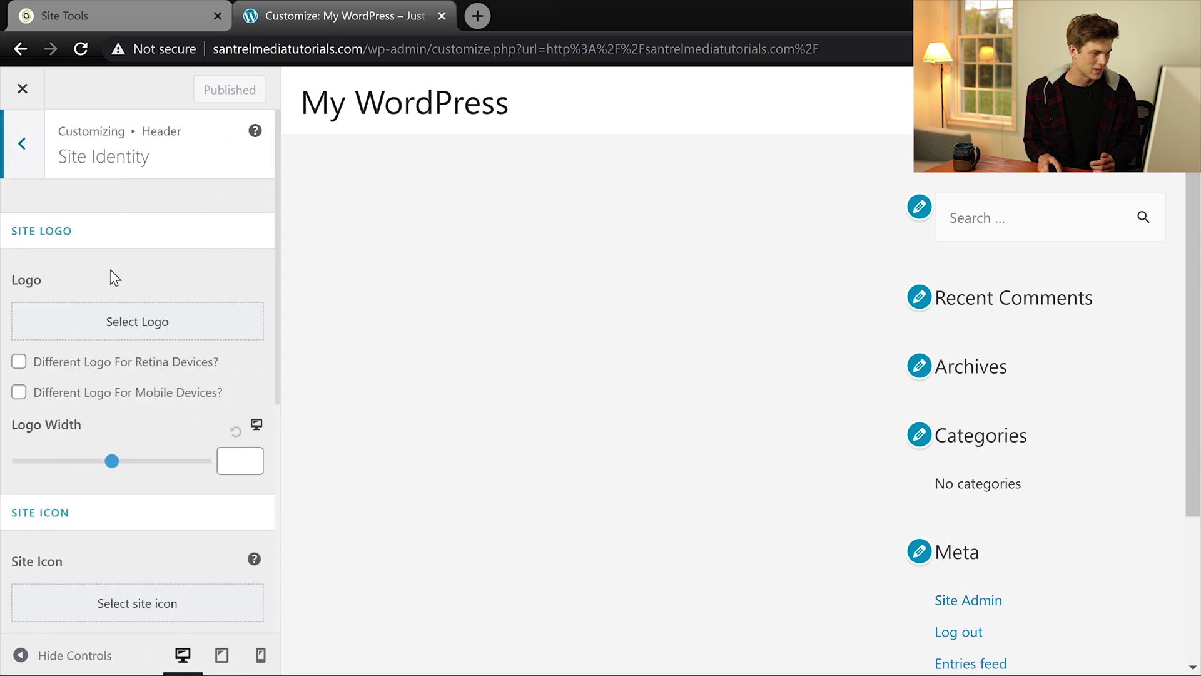
scroll(118, 325, down, 2)
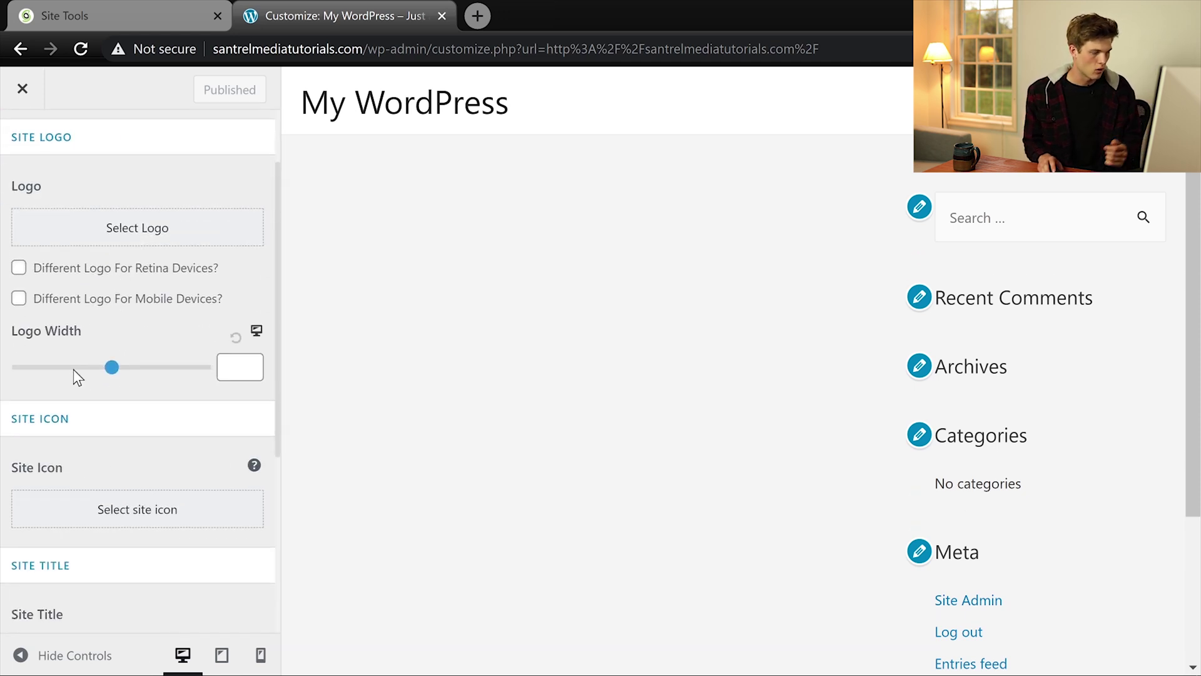
scroll(81, 450, down, 5)
- Replace the site title with 'Santrel Tutorials', fixing the capital-A typo, and publish
drag(103, 370, 17, 409)
text(SAntr)
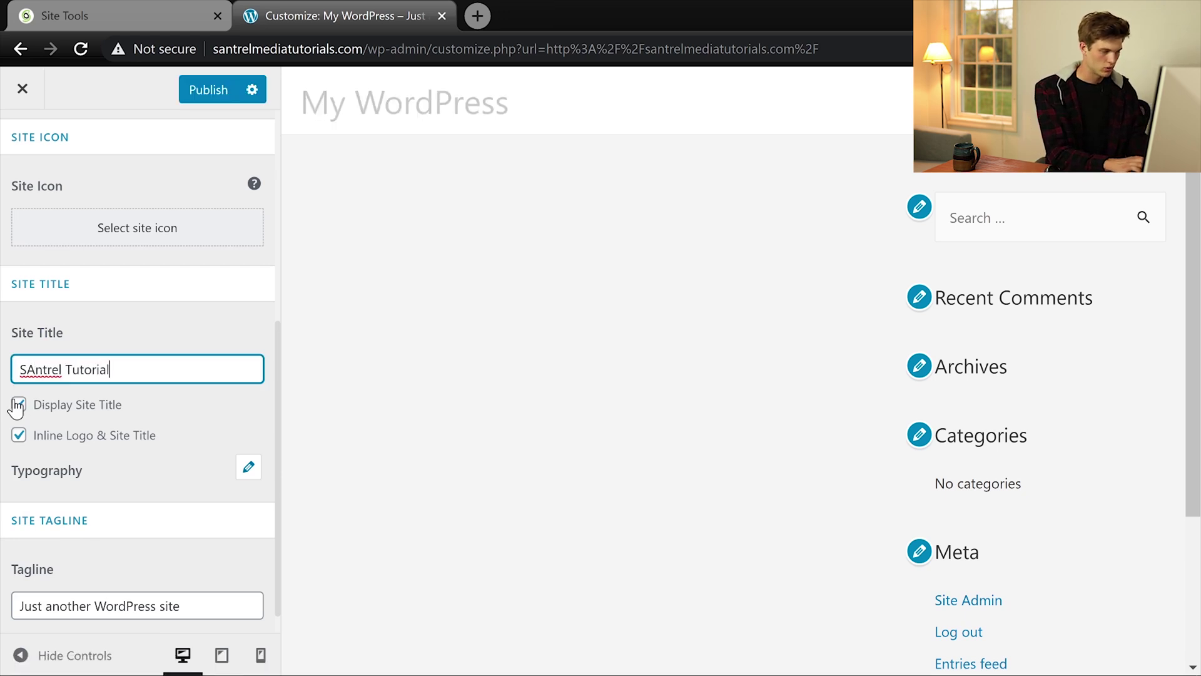
text(el Tutorials)
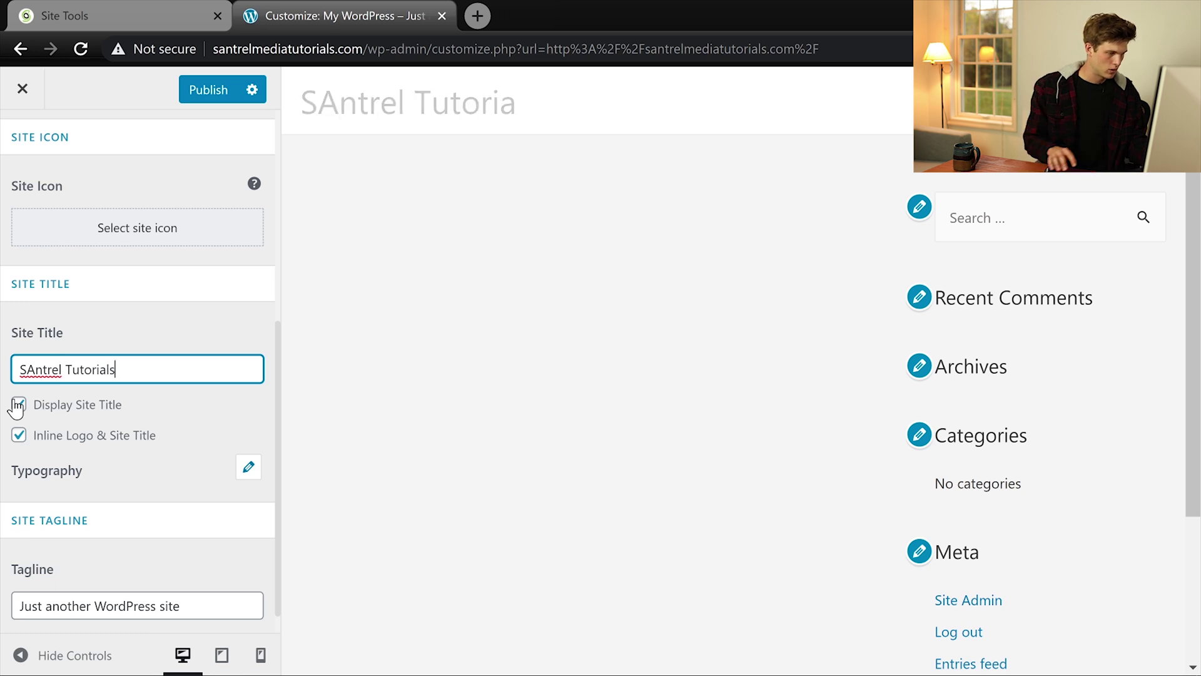
key(Home)
key(Right)
key(Right)
key(BackSpace)
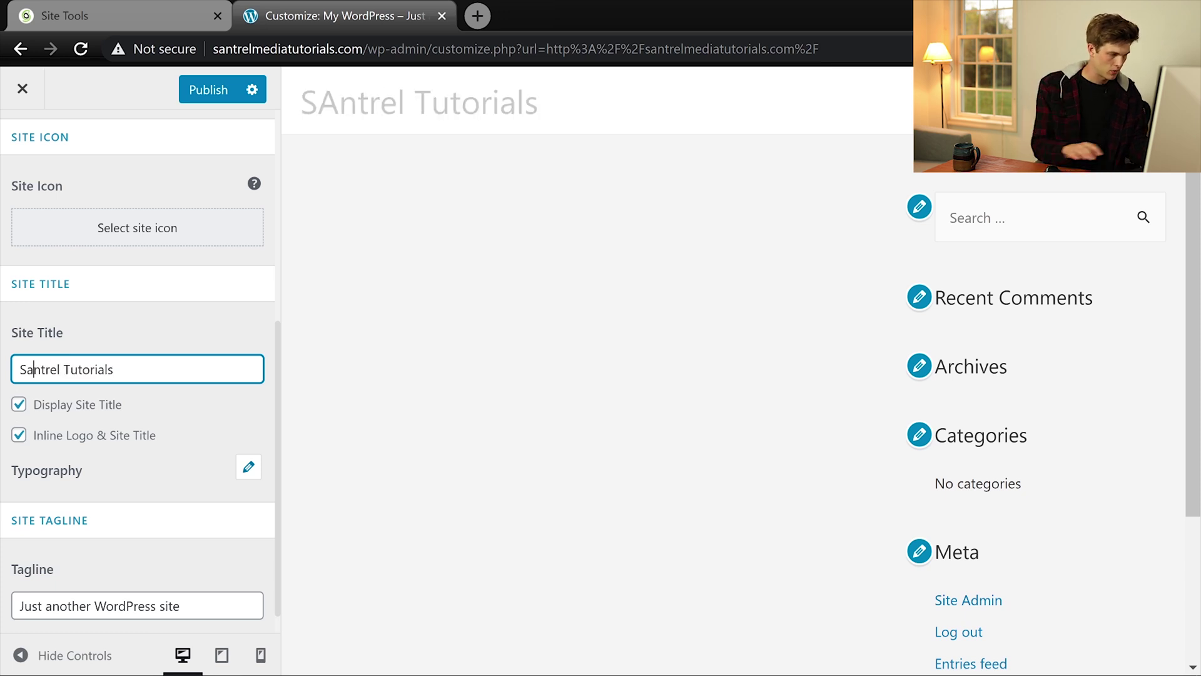
text(a)
scroll(113, 527, down, 1)
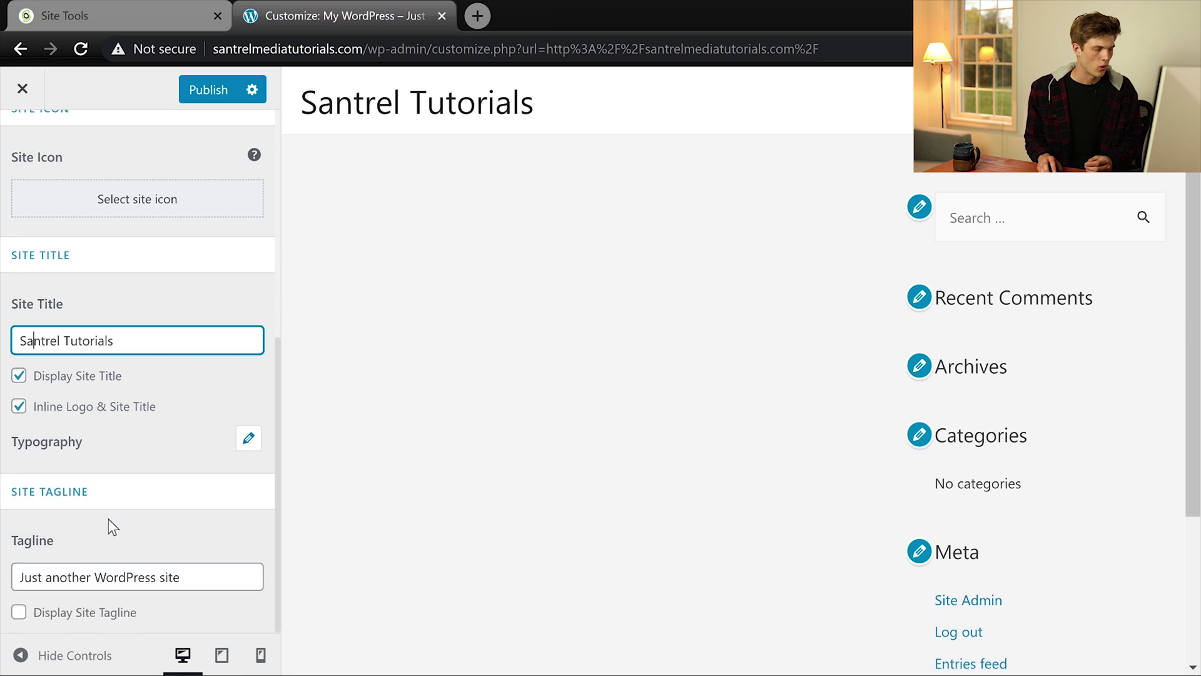
click(225, 83)
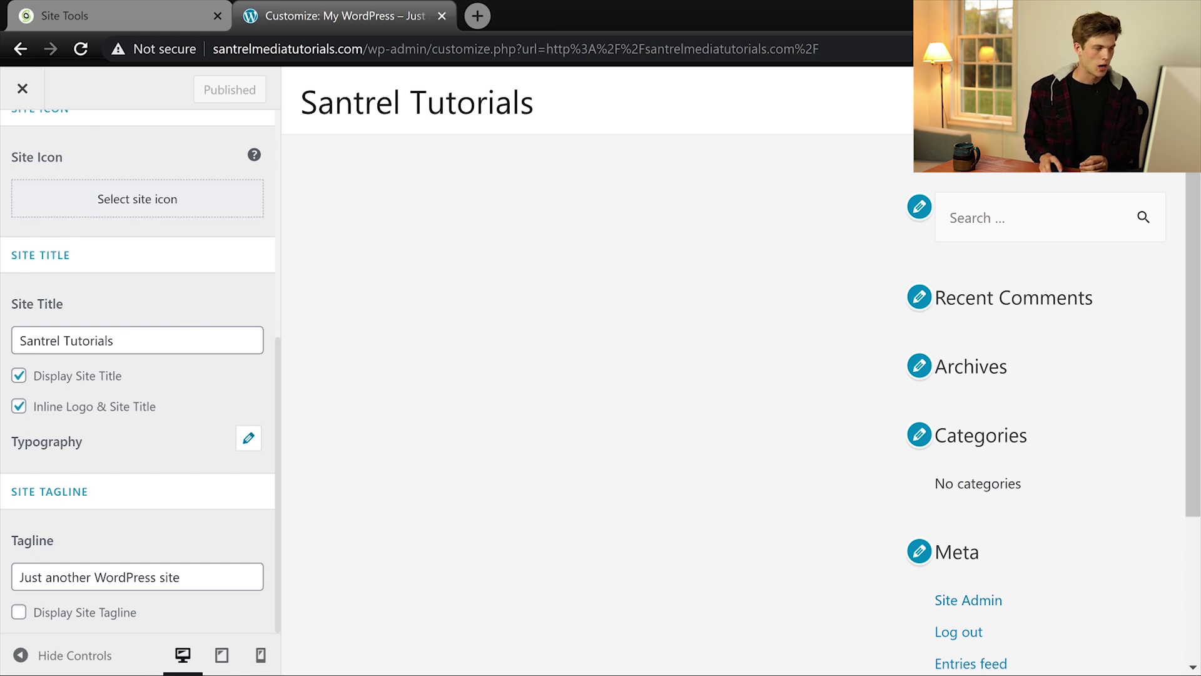
scroll(69, 197, up, 6)
- Delete the Search and Recent Comments sidebar widgets, then close the Customizer
click(32, 160)
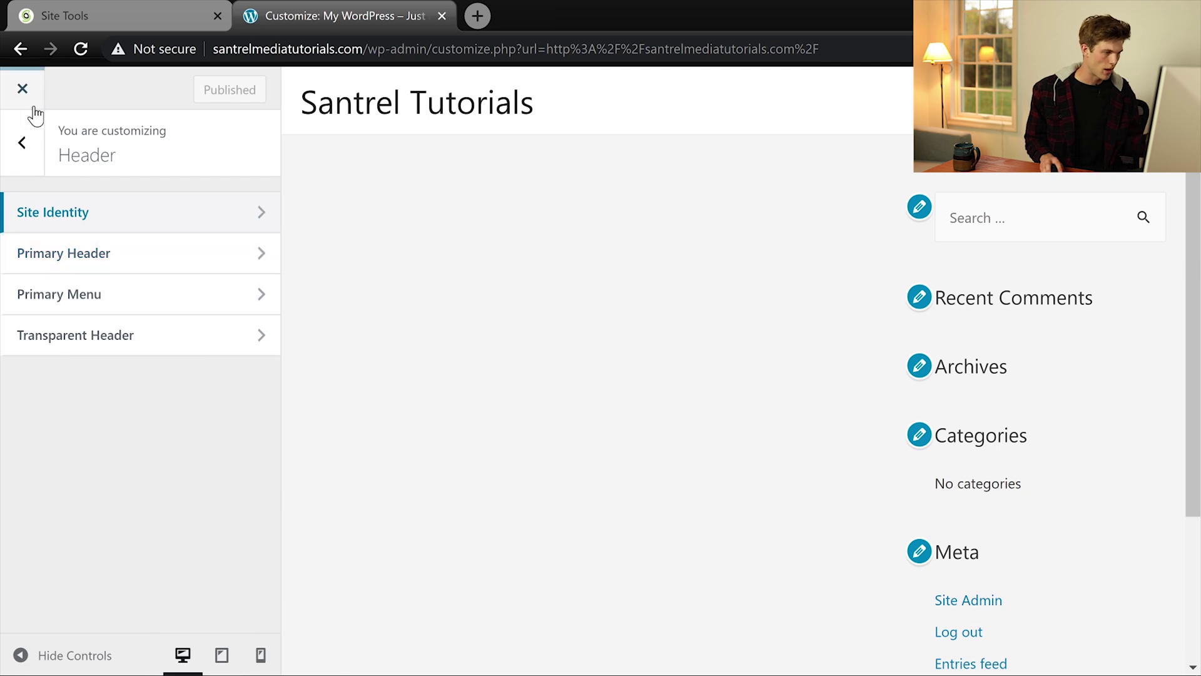
click(15, 164)
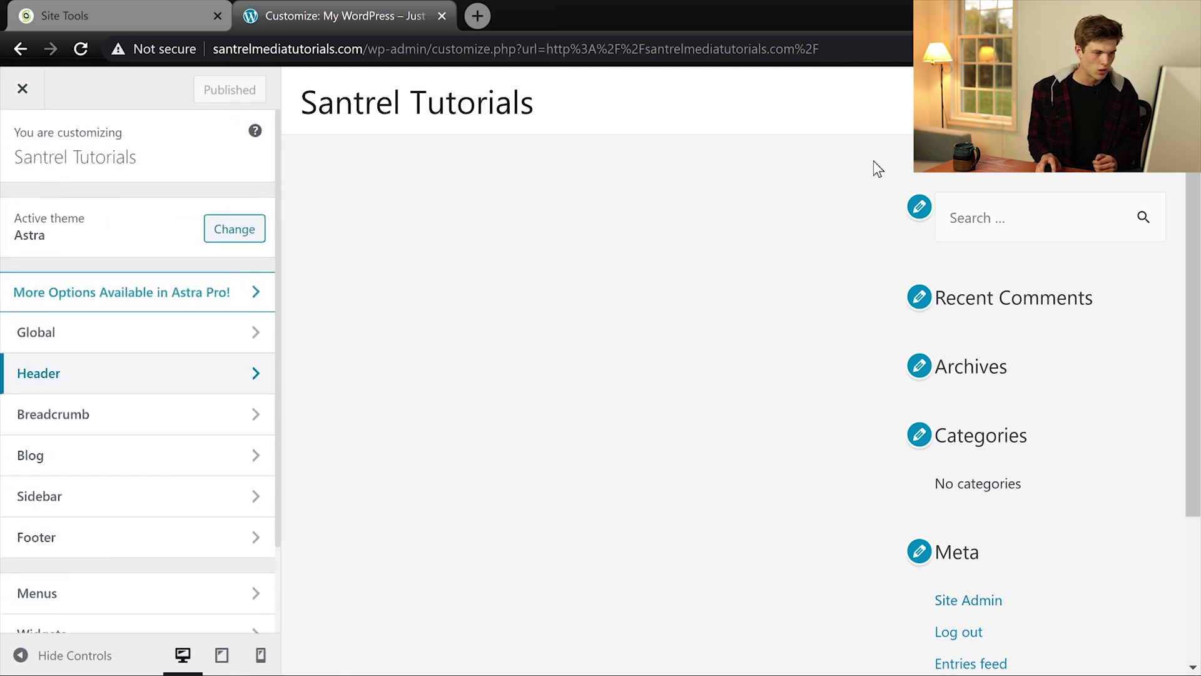
click(920, 208)
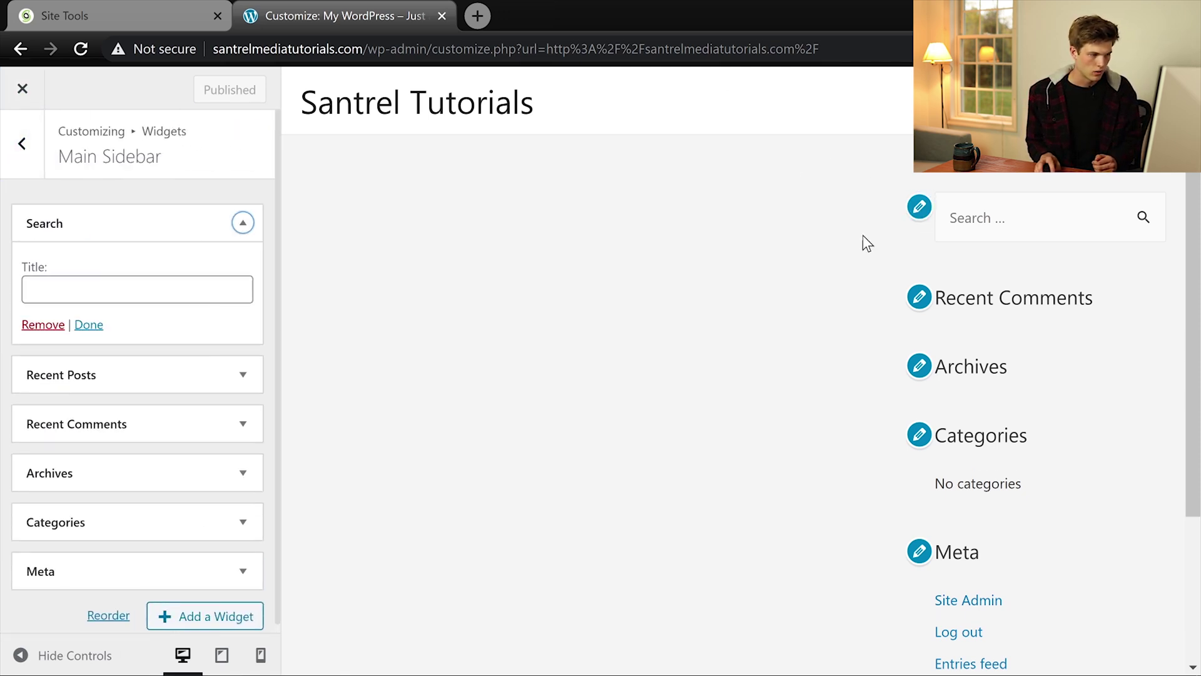
click(86, 325)
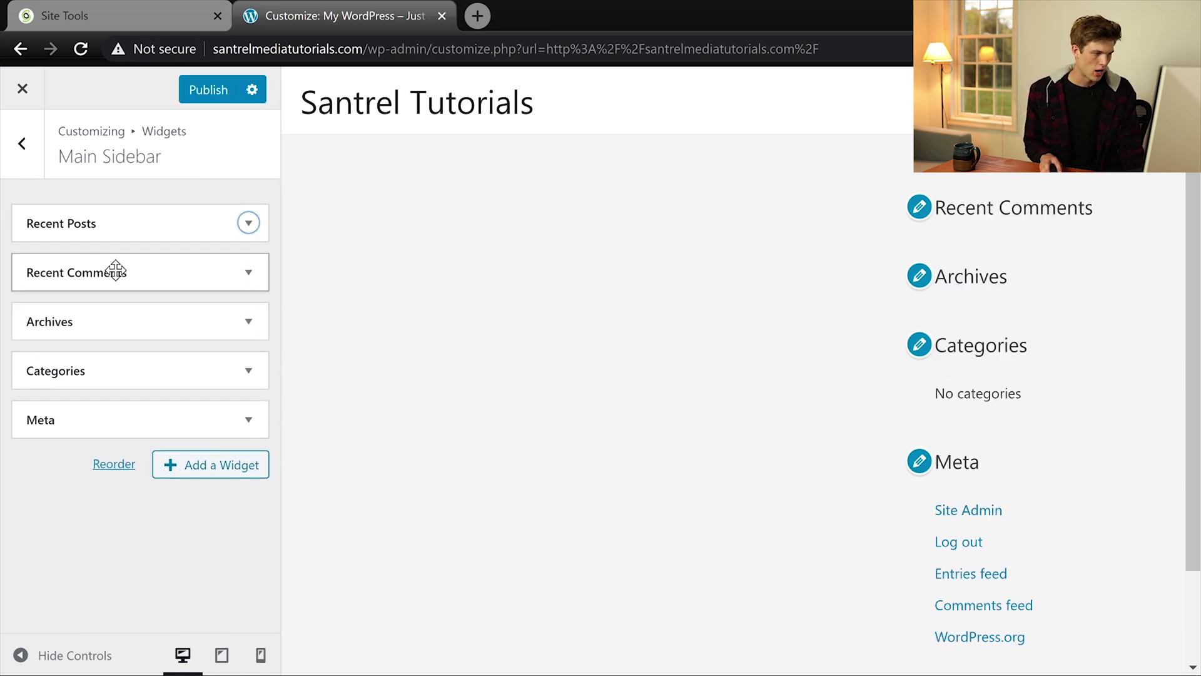
click(251, 276)
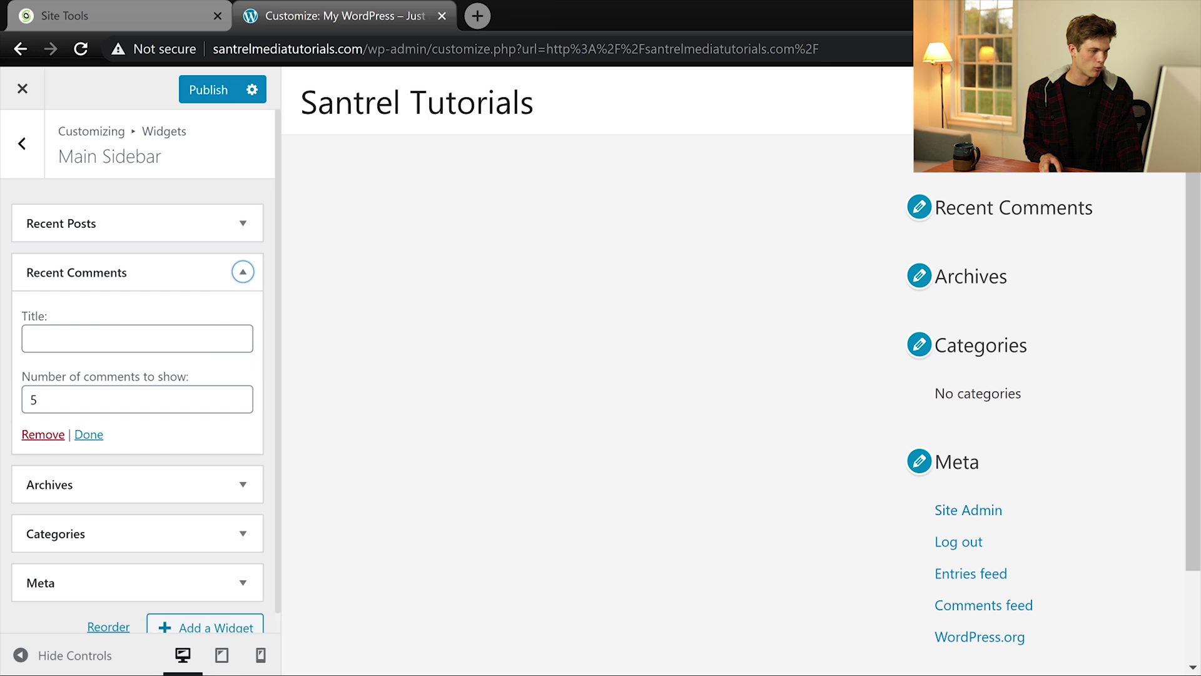
click(45, 430)
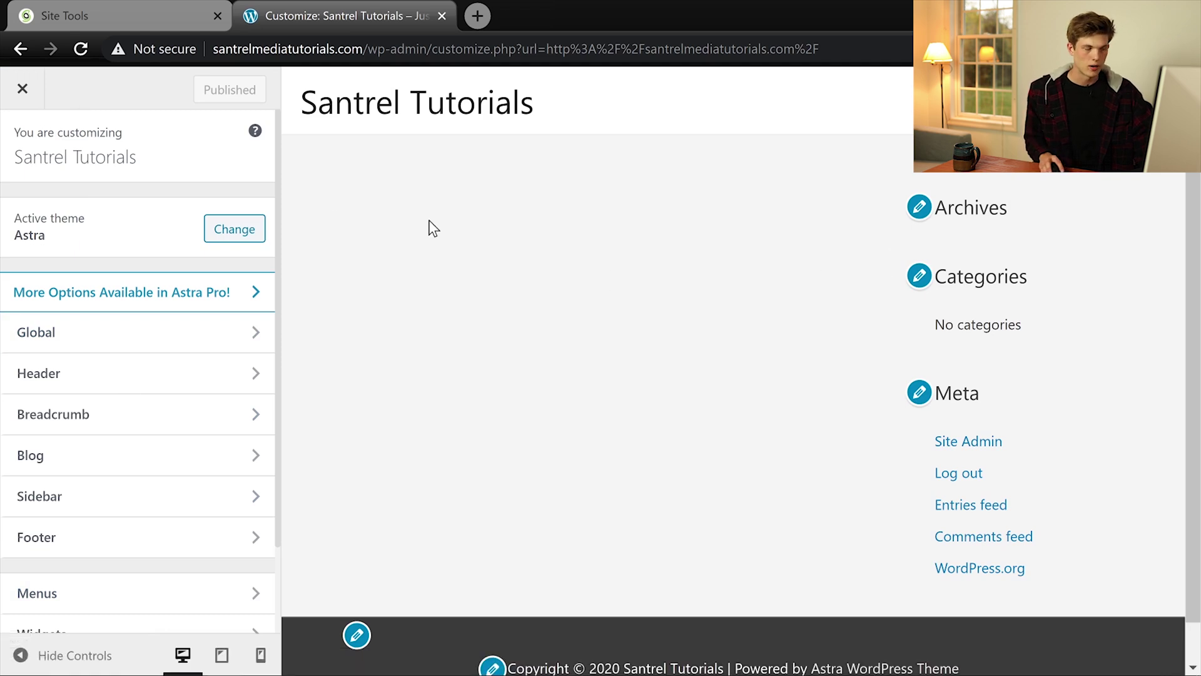
click(25, 92)
- Create a new page titled 'Home' from the dashboard and begin publishing it
mouse_move(59, 87)
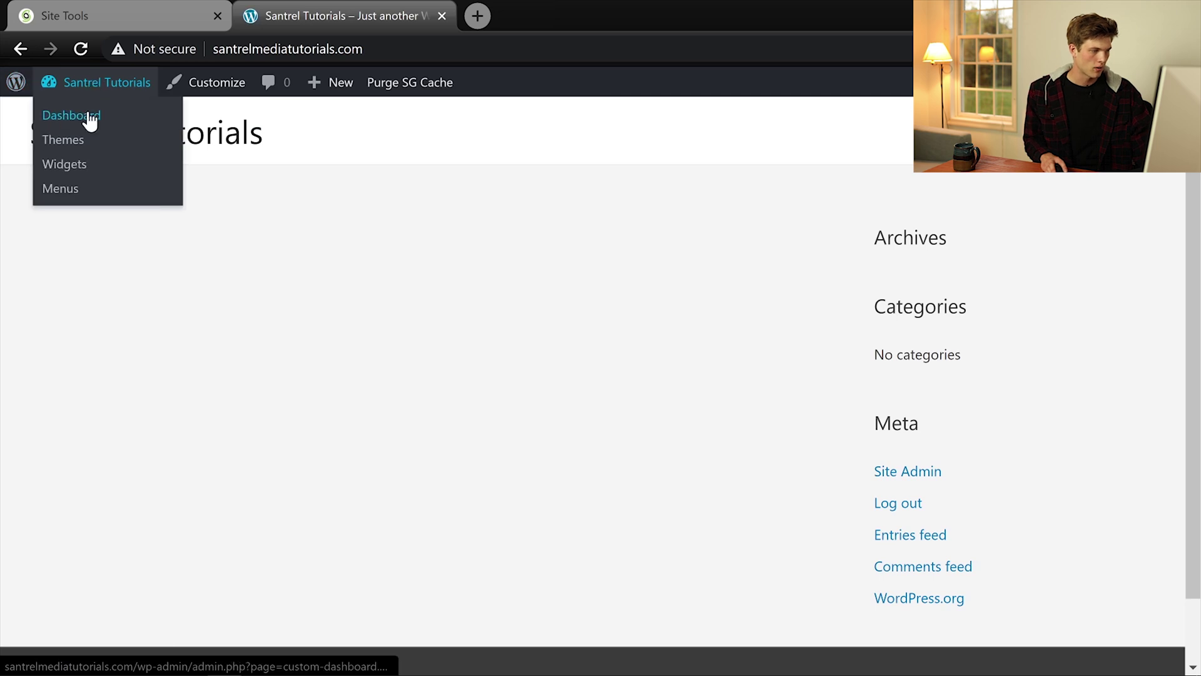
click(91, 120)
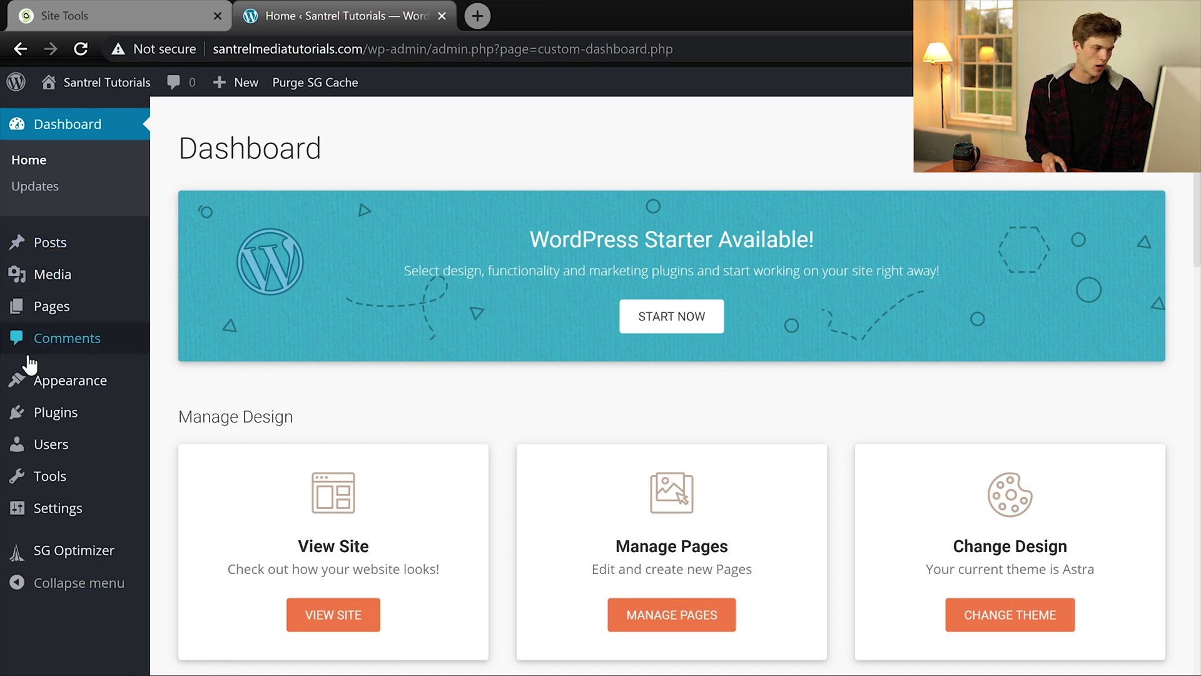
mouse_move(67, 320)
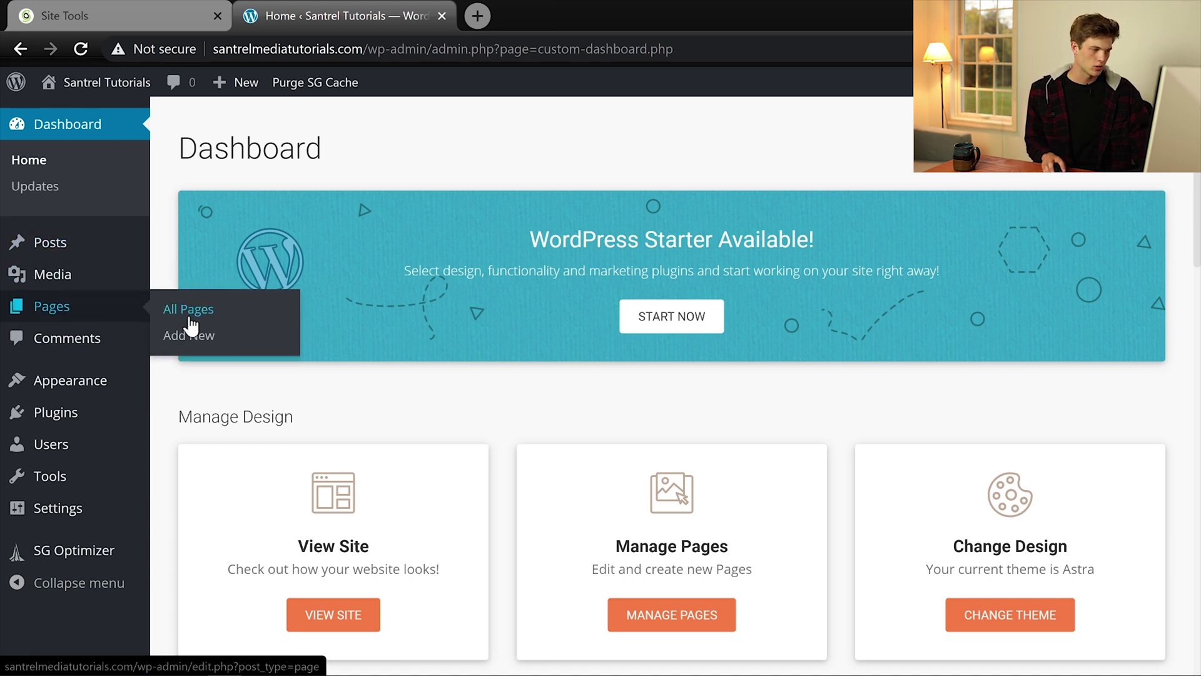
click(190, 341)
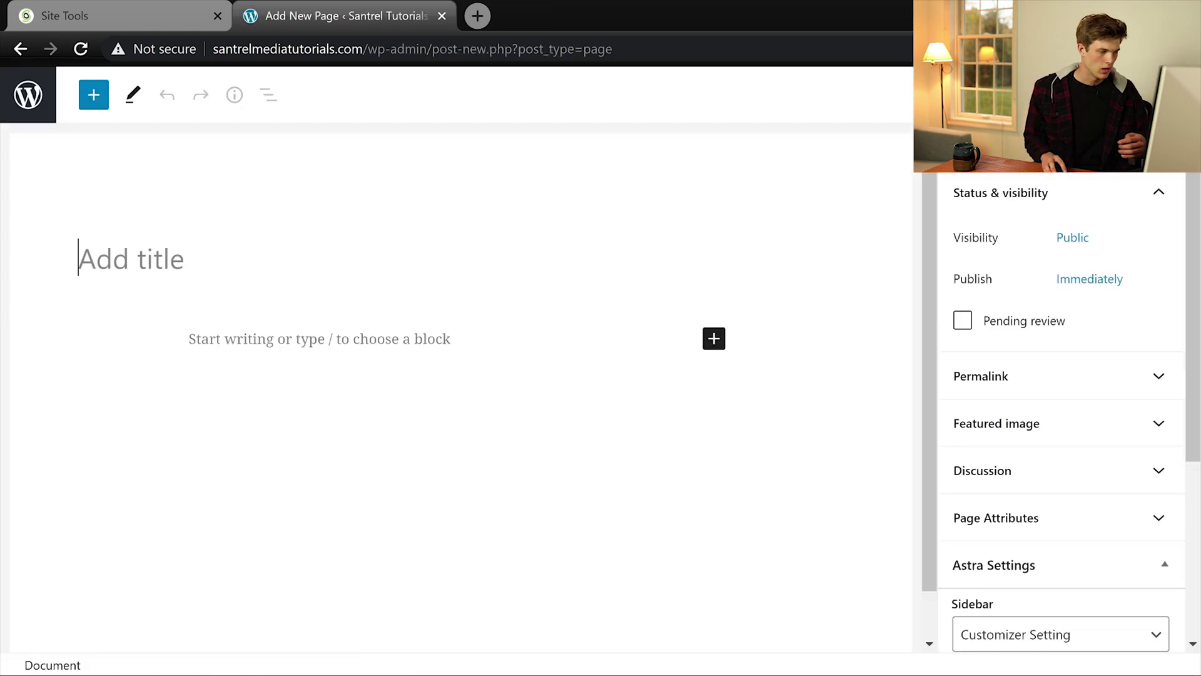
text(Home)
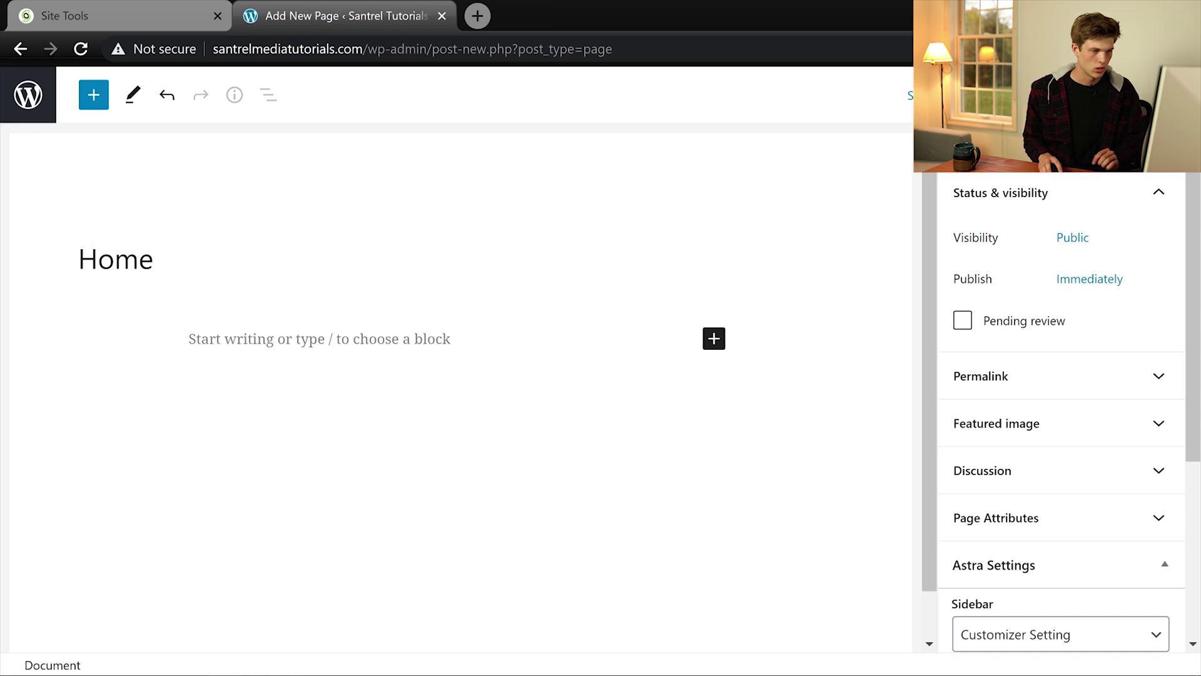
click(1163, 95)
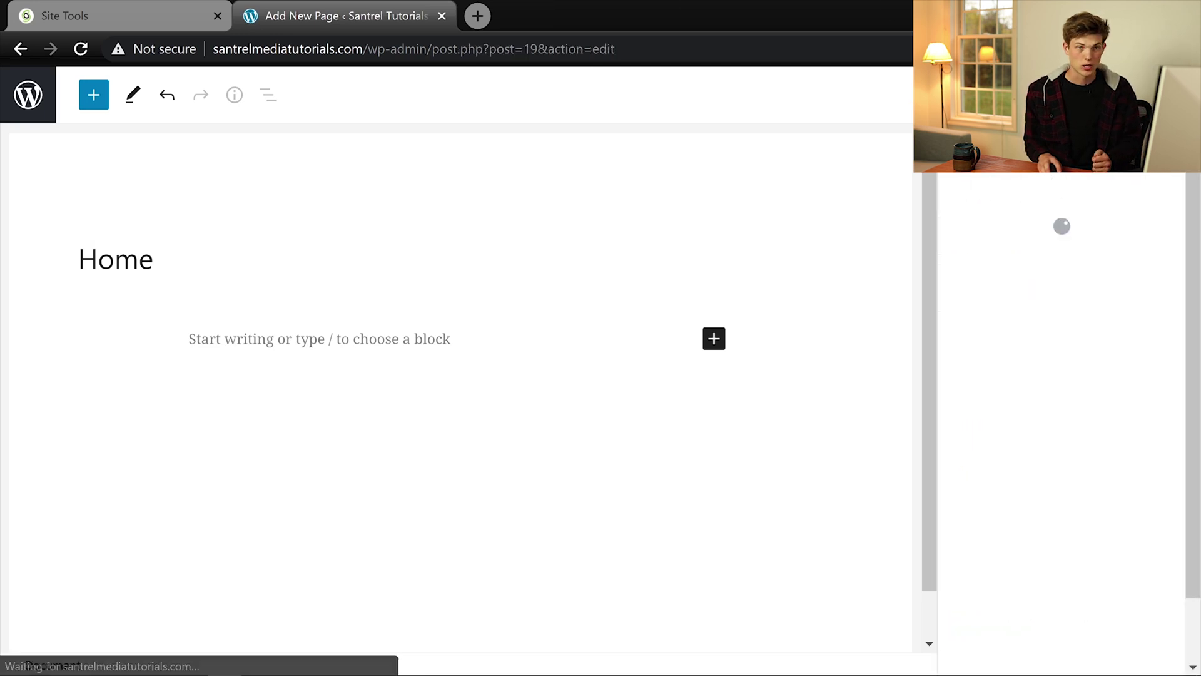
- Create and publish a page titled 'Blog', then return to the Pages list
click(11, 106)
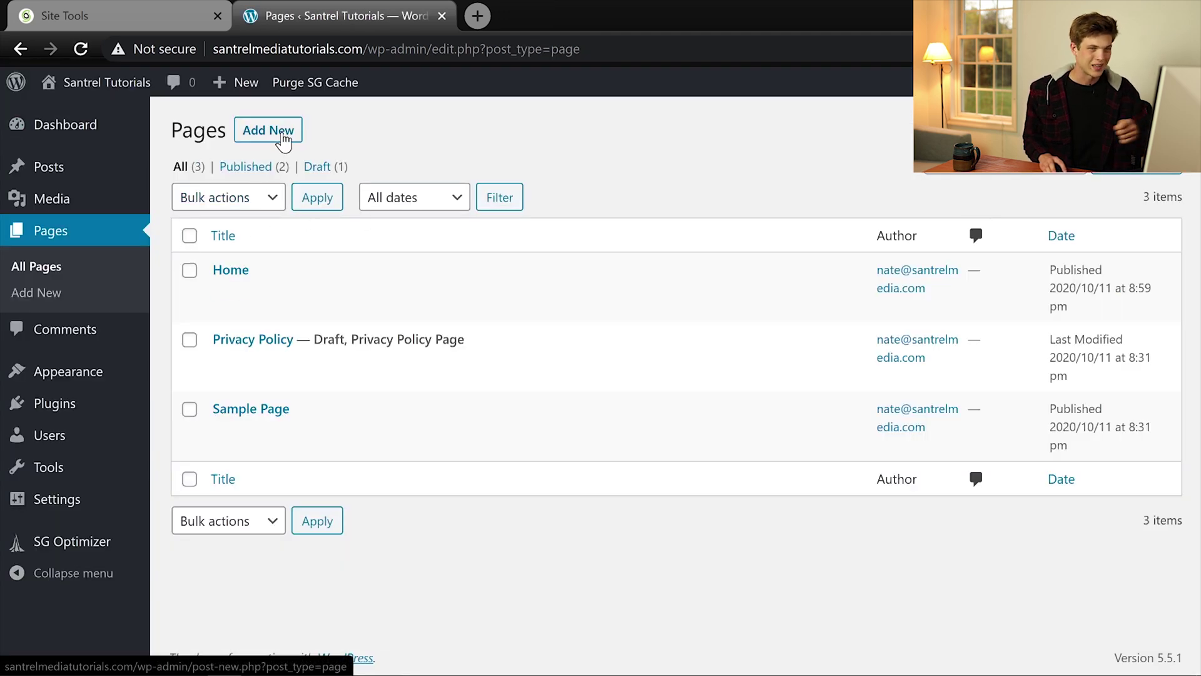
click(283, 139)
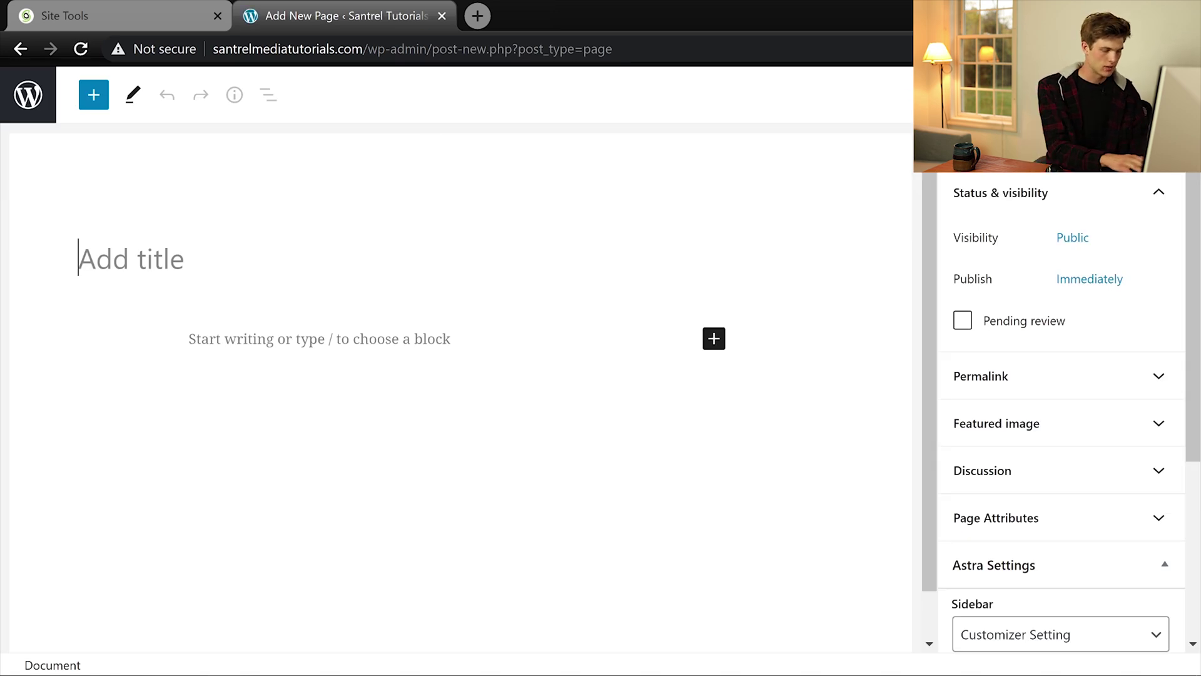
text(Blog)
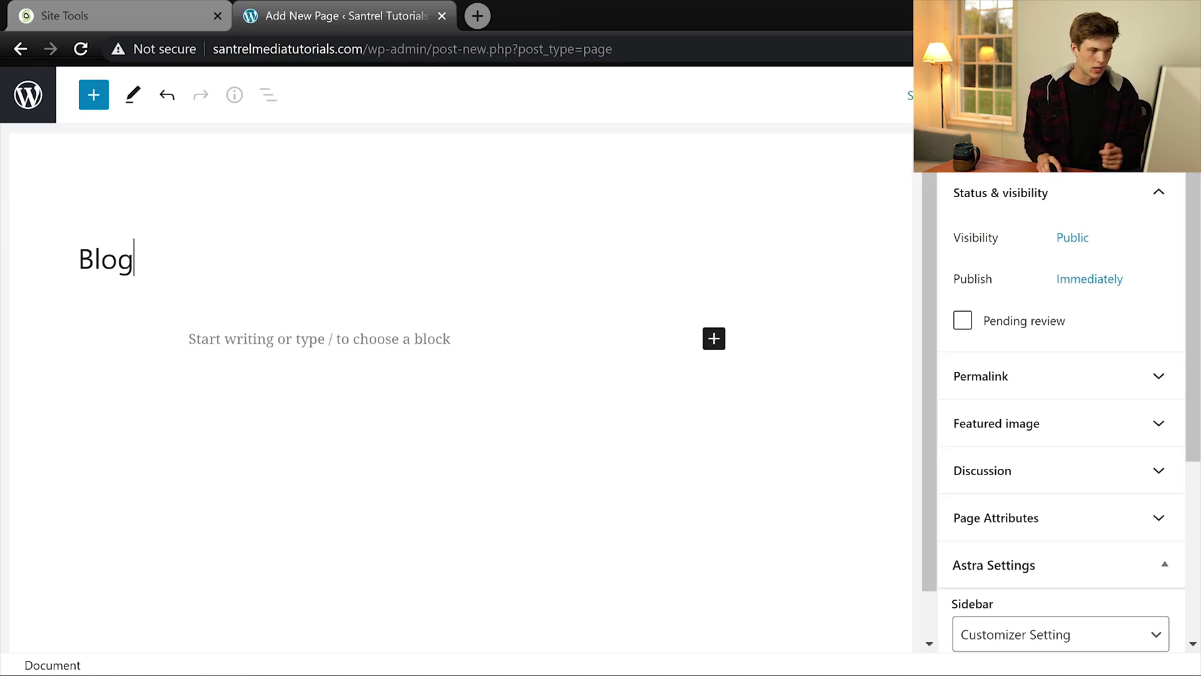
click(1157, 95)
click(976, 95)
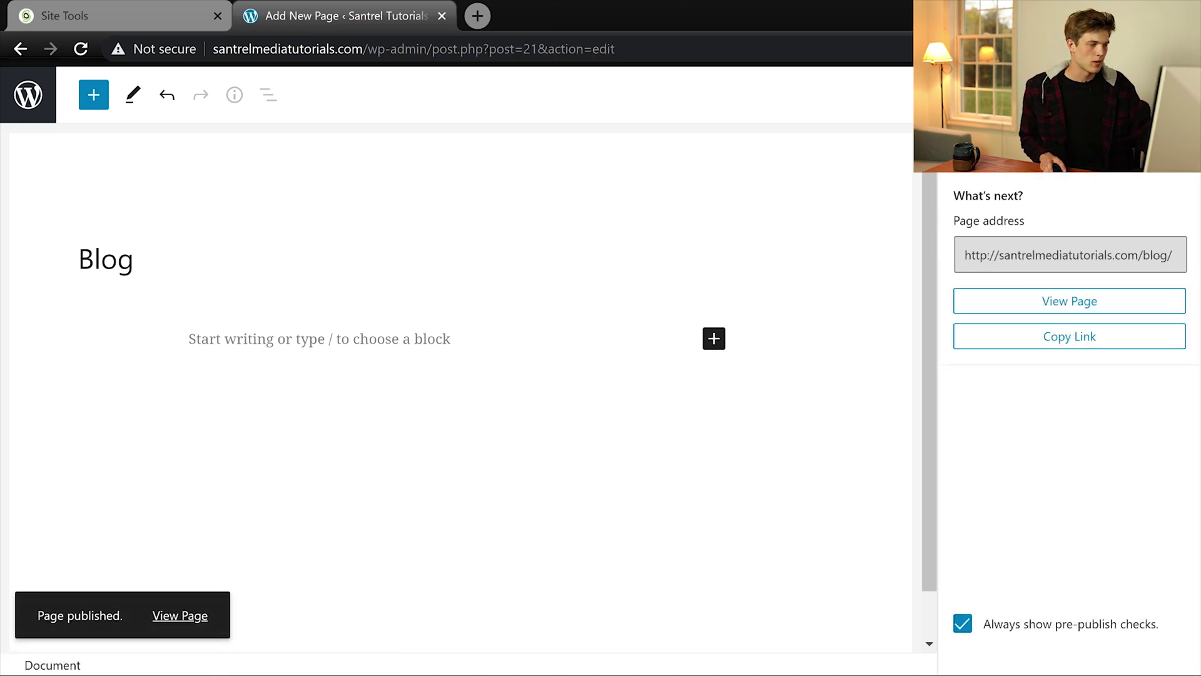
click(18, 118)
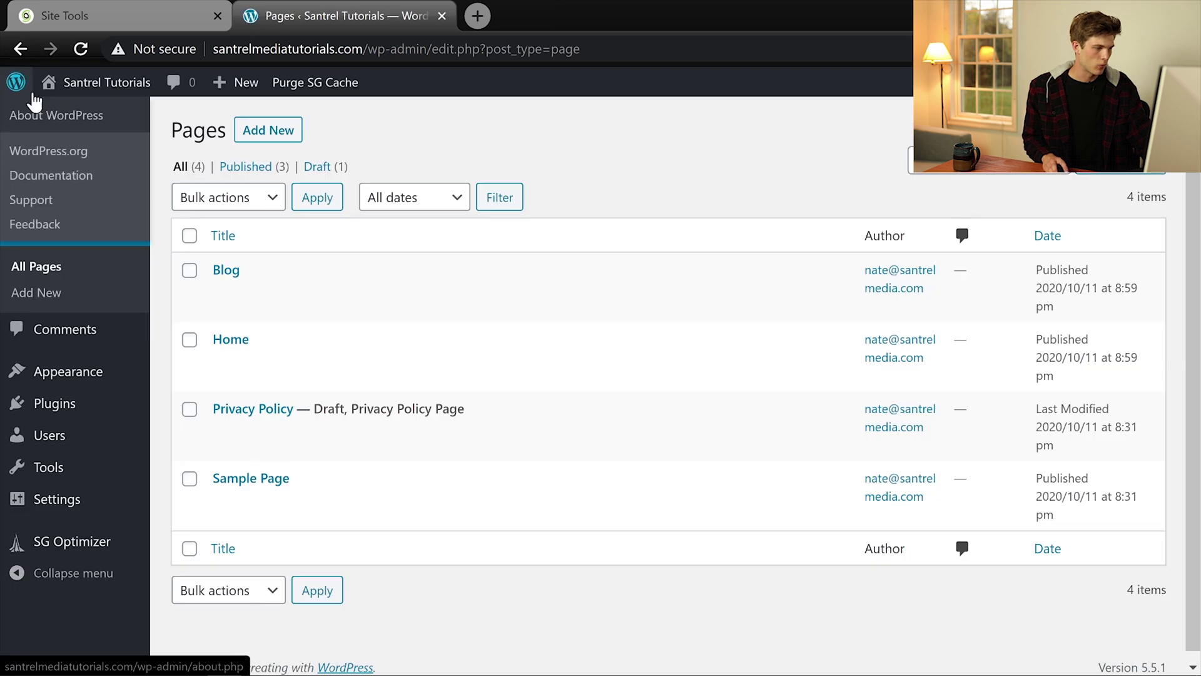
- View the live site, then return to the Dashboard and open Installed Plugins
mouse_move(93, 83)
click(67, 118)
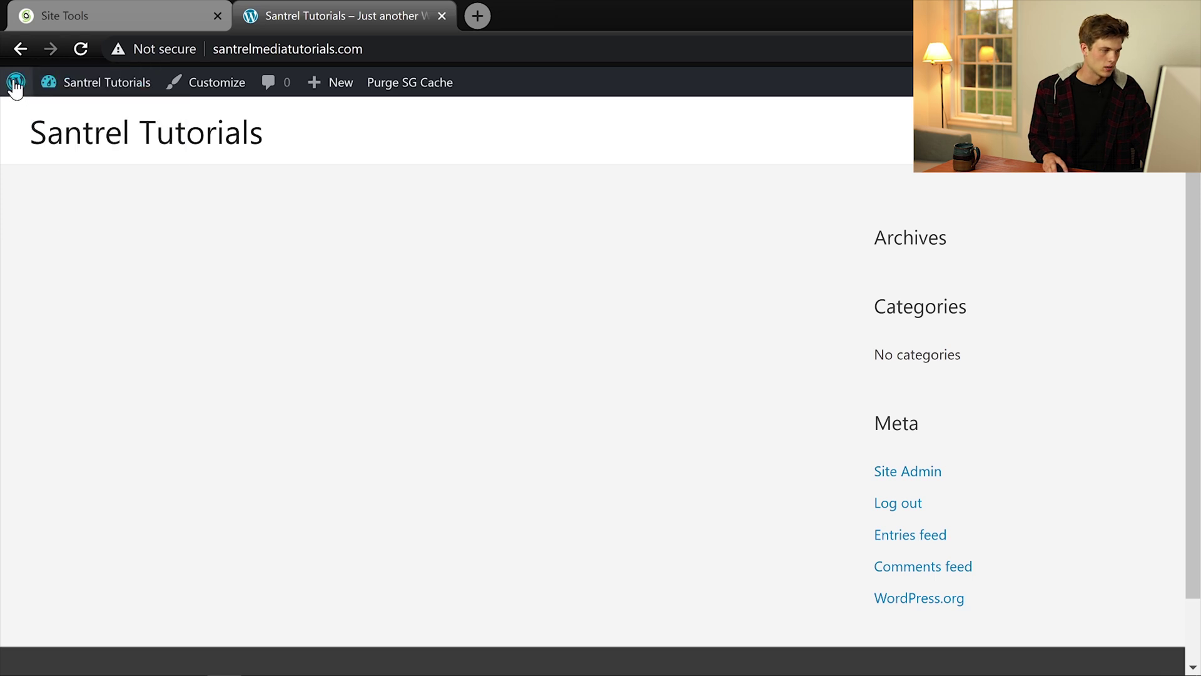
mouse_move(76, 86)
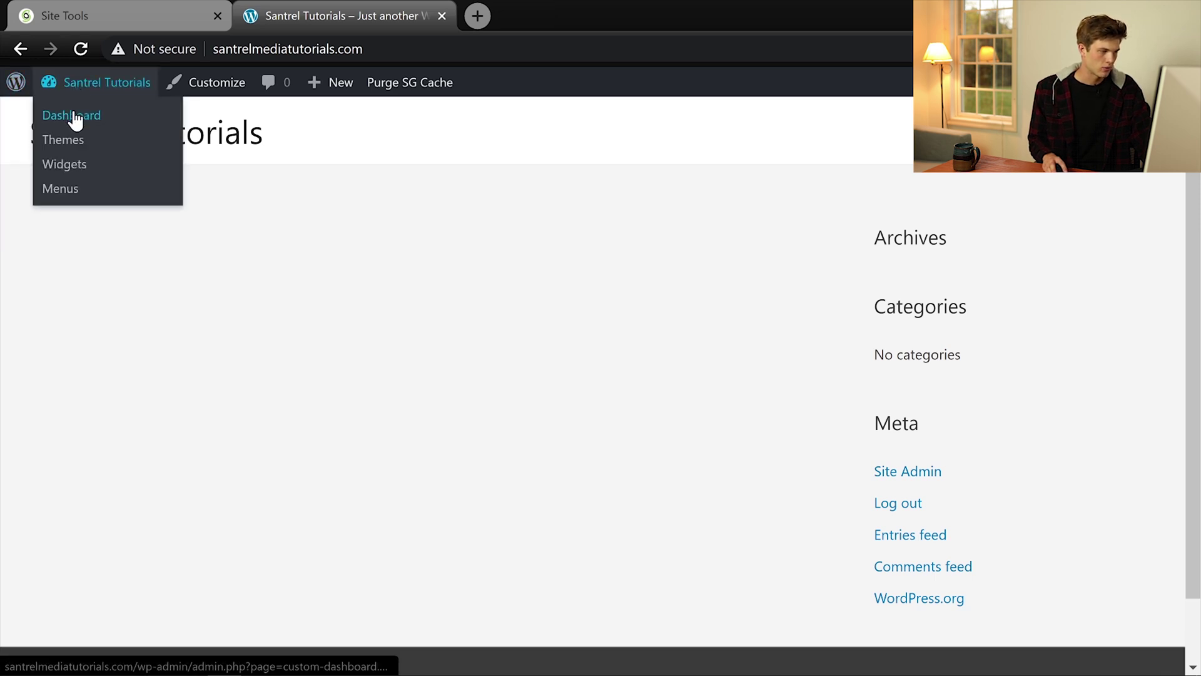
click(74, 117)
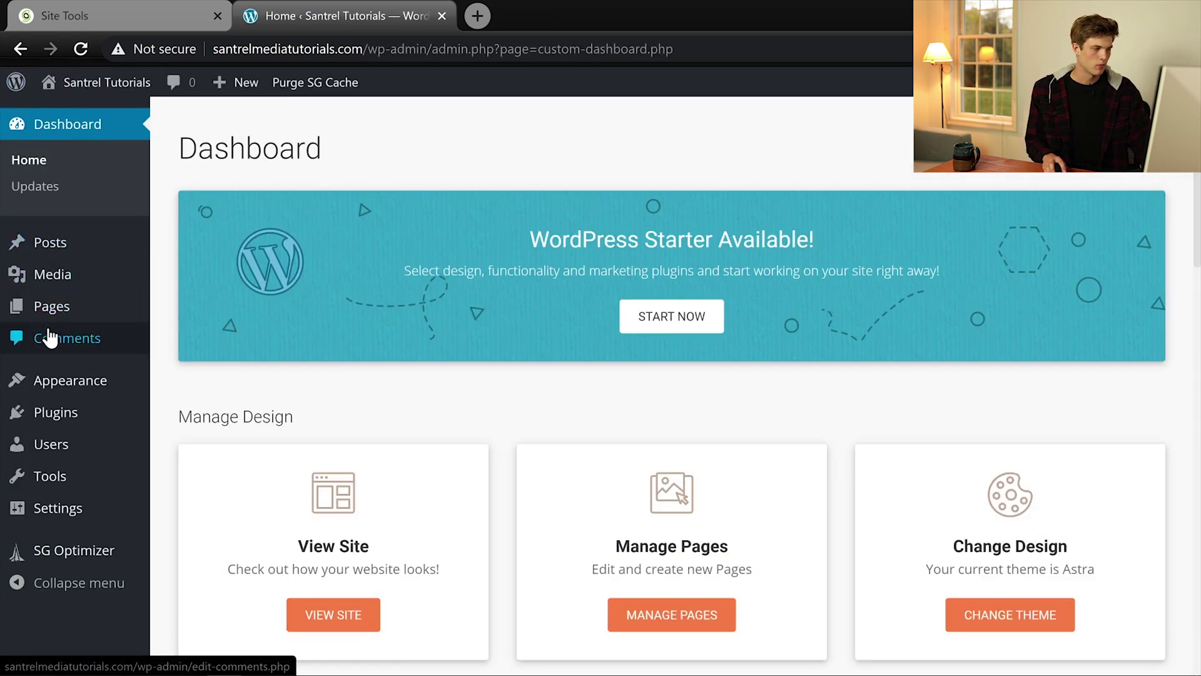
click(76, 420)
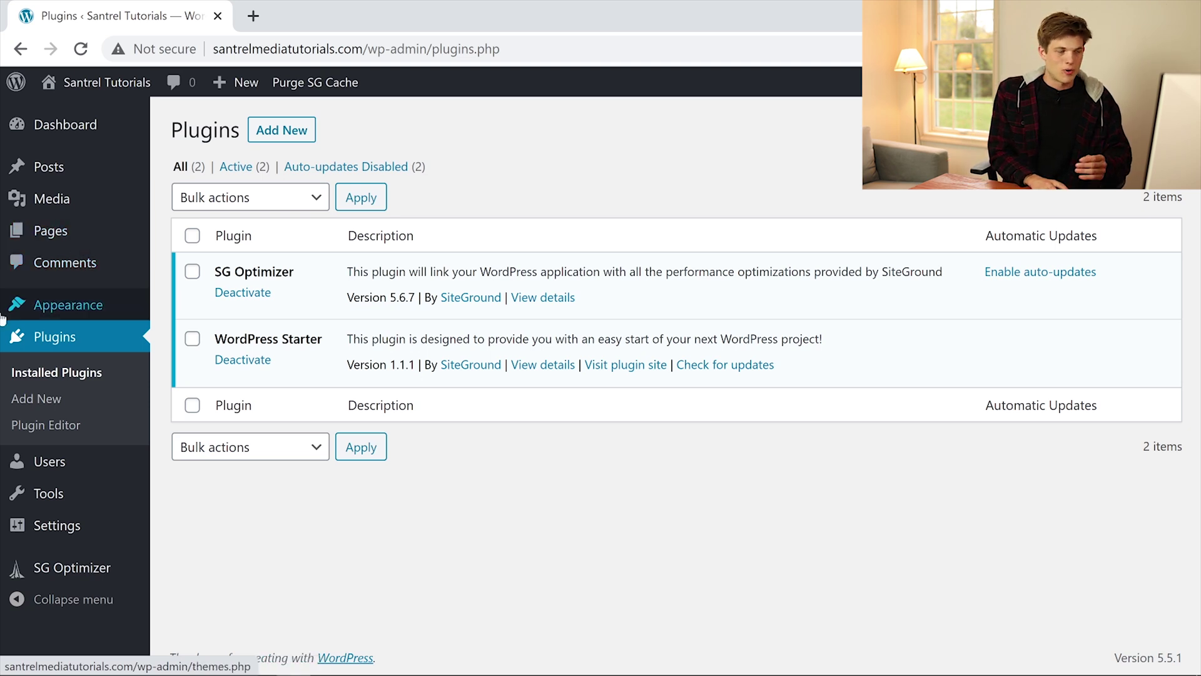
- Go to the Add Plugins page
click(289, 133)
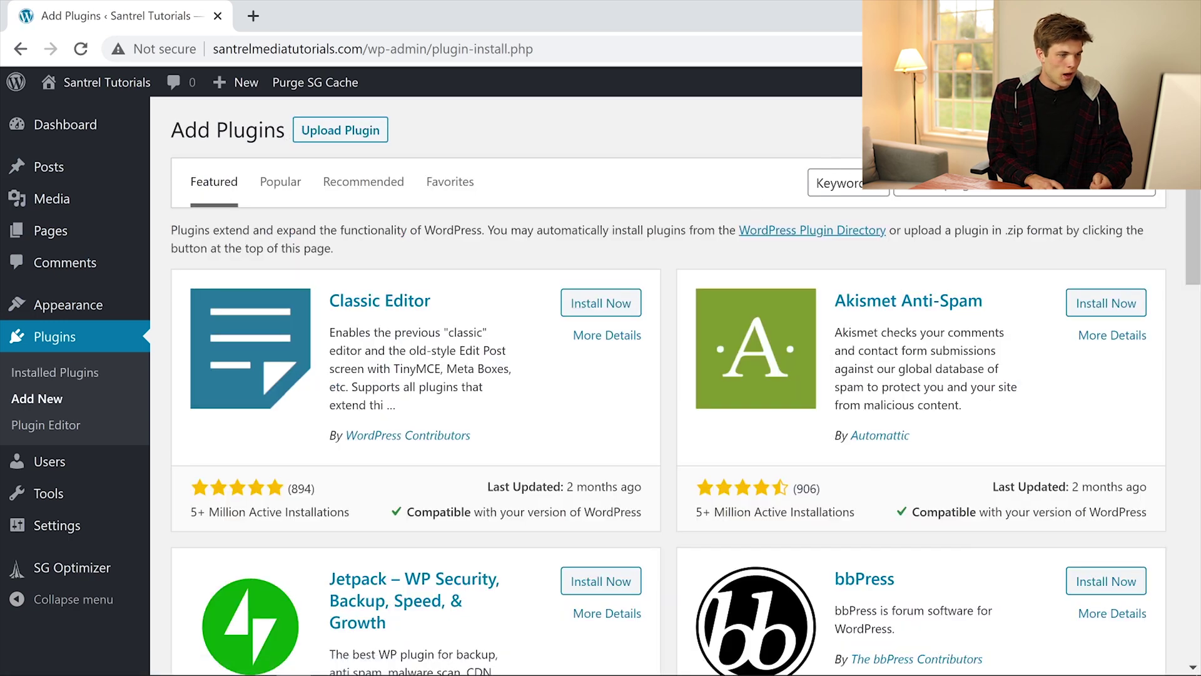
- Search plugins for 'elementor', then install and activate Elementor Website Builder
click(1024, 183)
text(el)
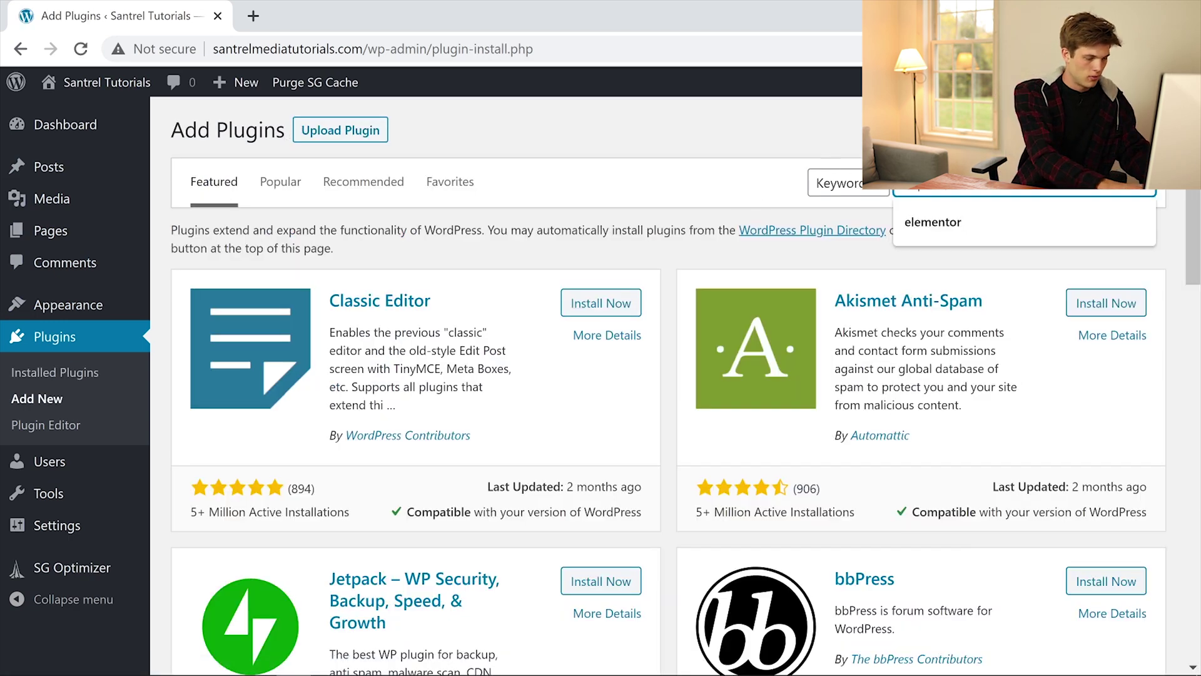
text(ementor)
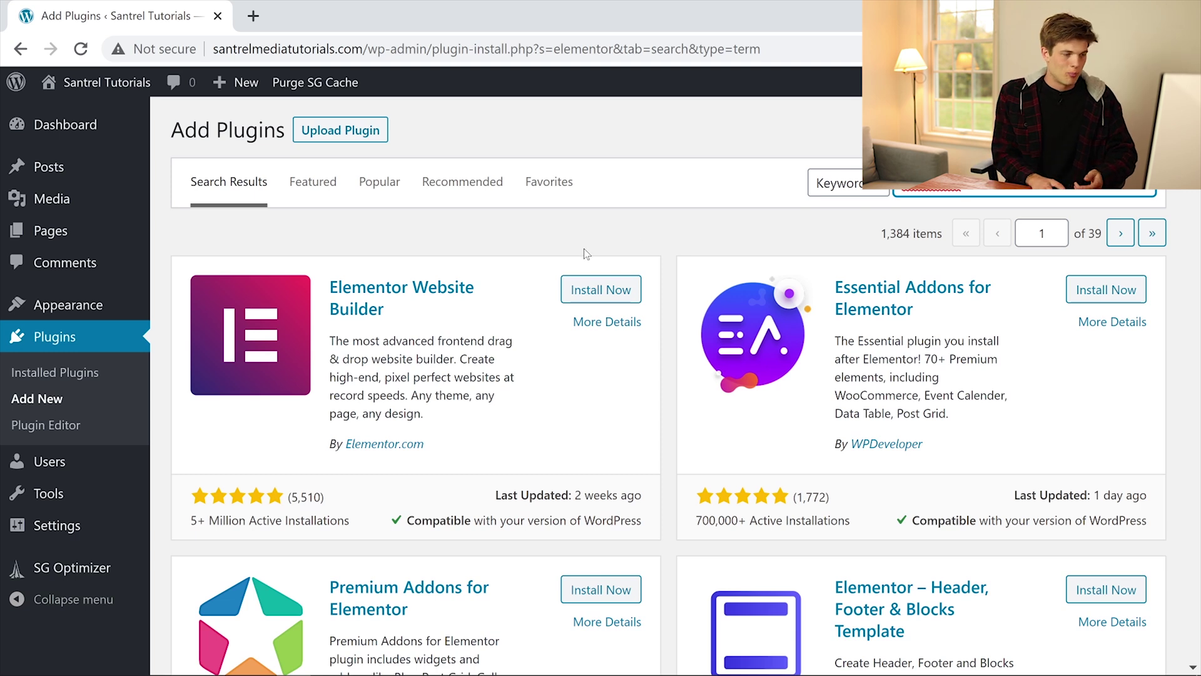
click(599, 294)
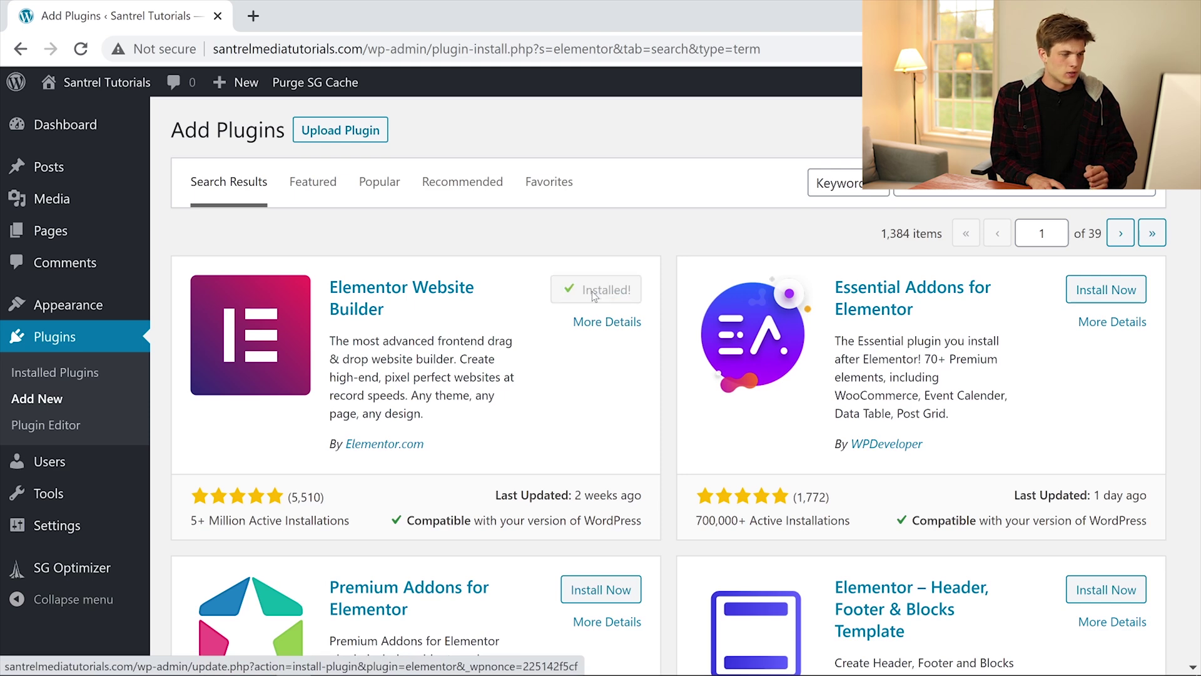
click(594, 292)
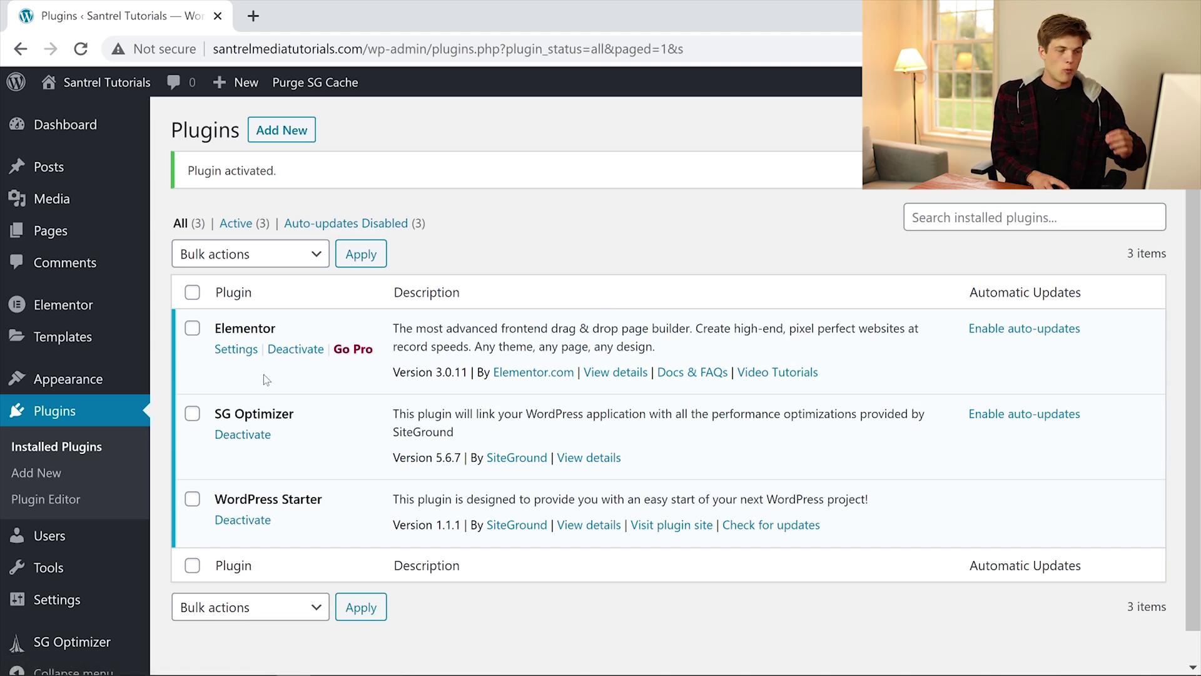
- Search Add Plugins for 'envi', then install and activate Envato Elements
click(288, 135)
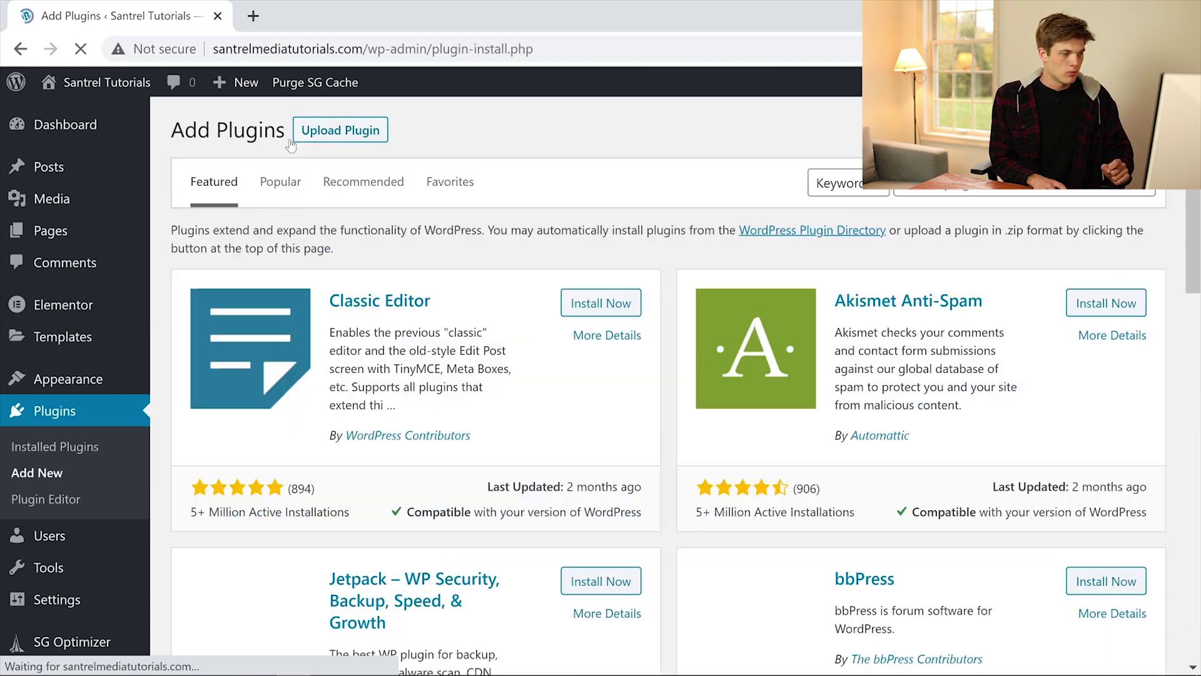
click(1024, 188)
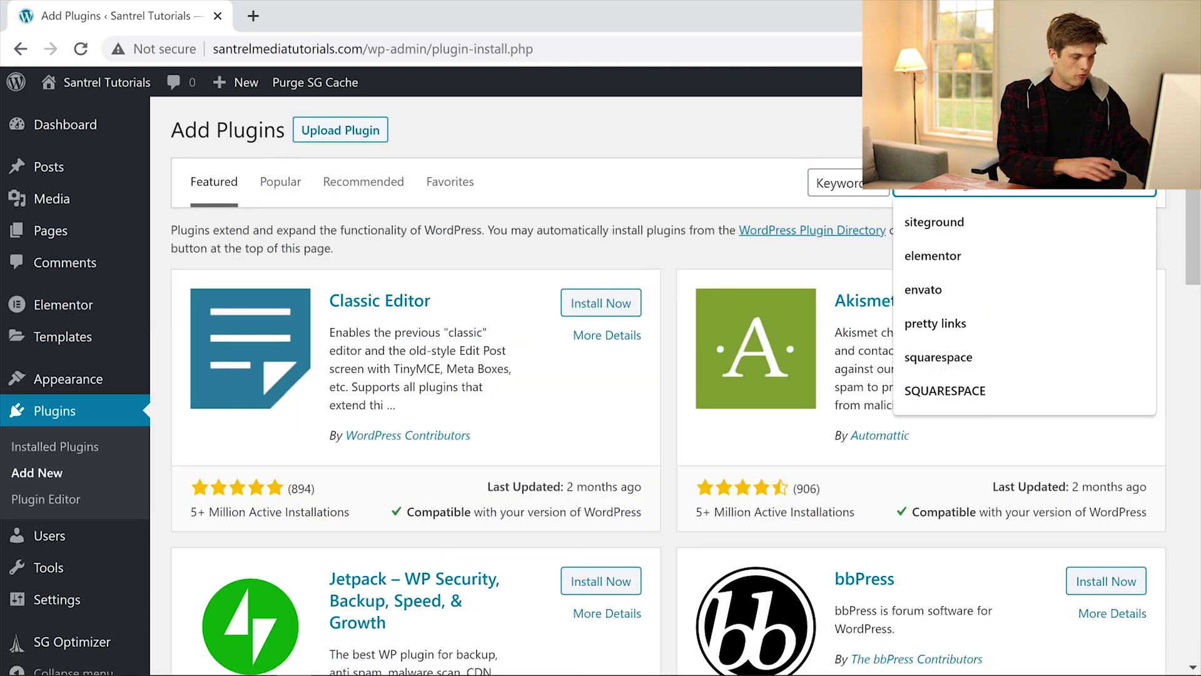
text(envi)
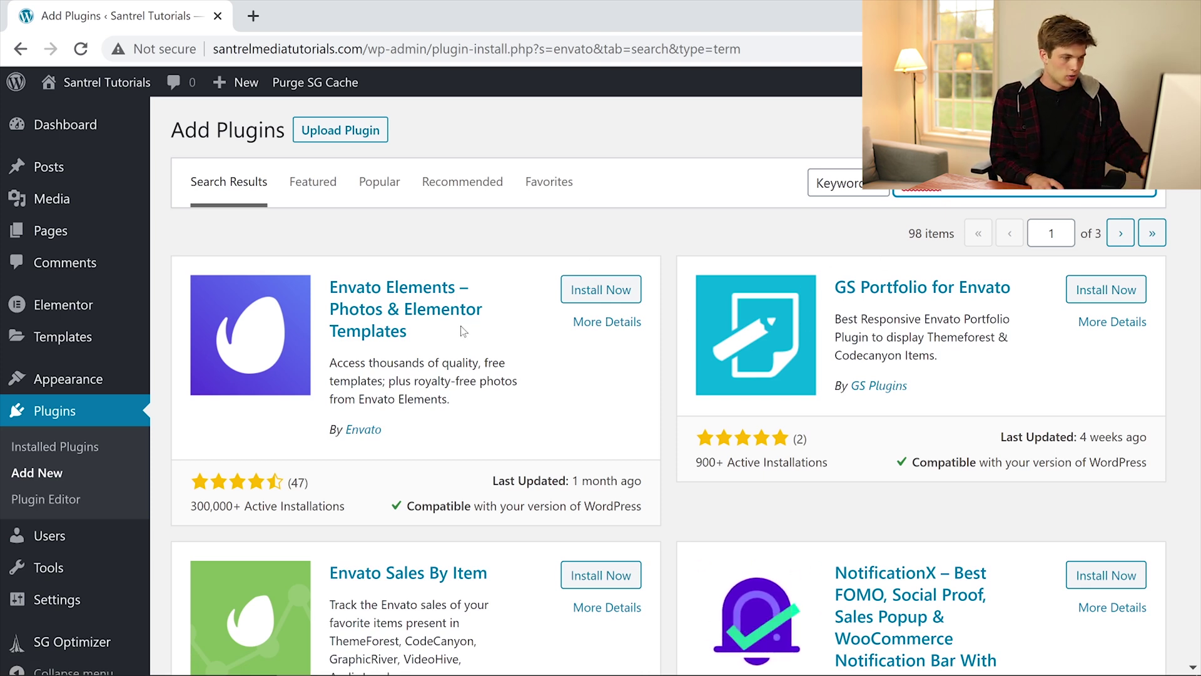
click(601, 289)
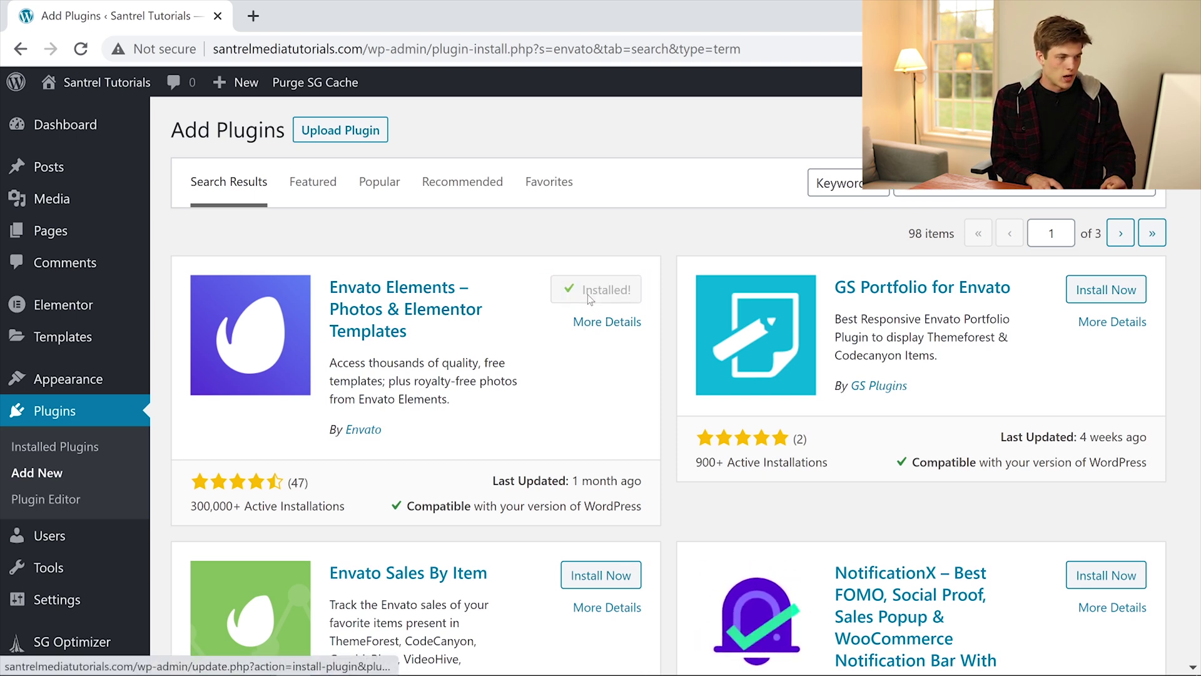
click(608, 292)
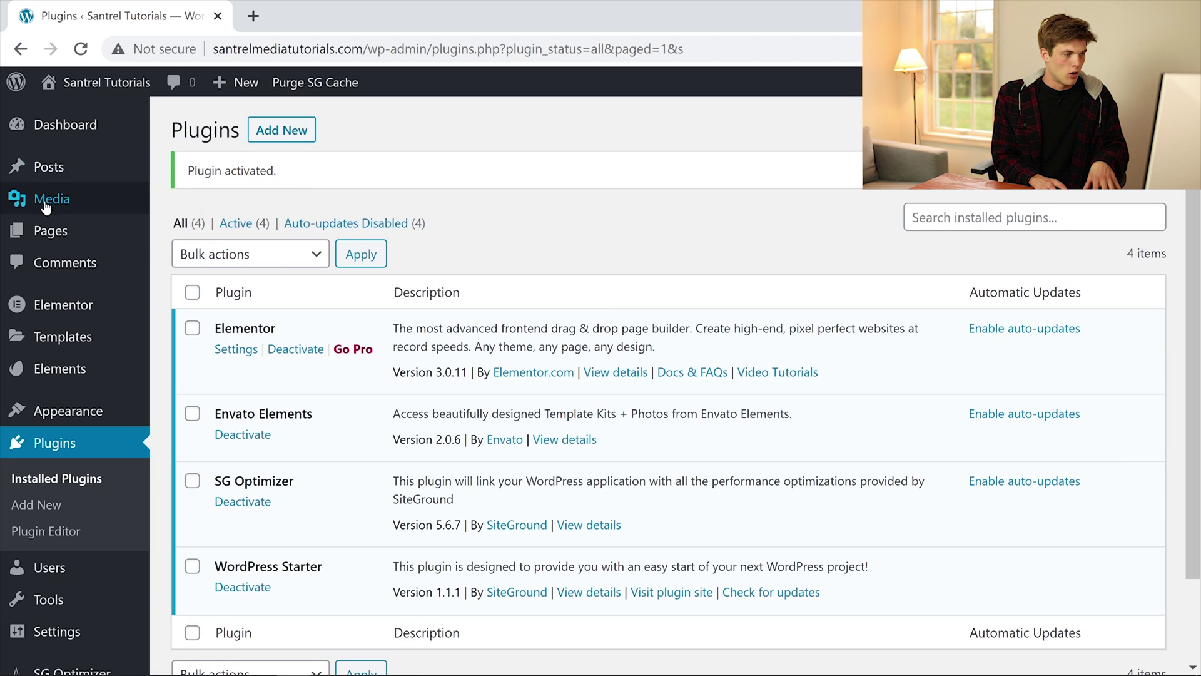
mouse_move(38, 248)
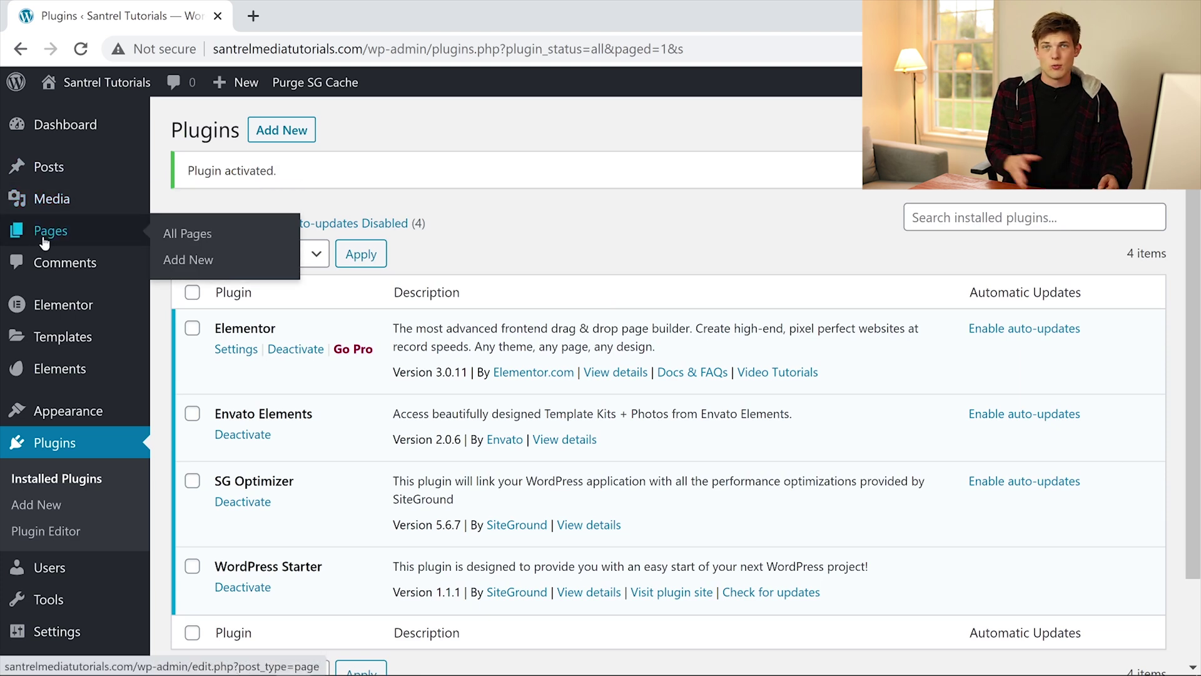
- Open the list of all pages from the admin sidebar
mouse_move(25, 182)
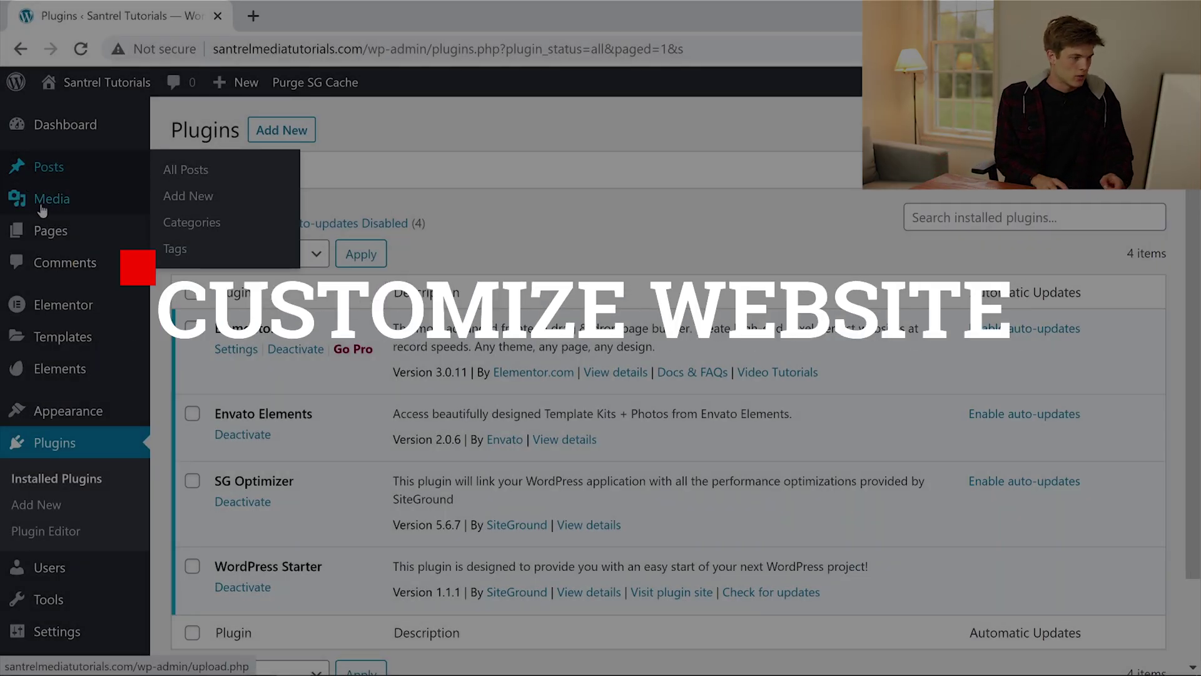
click(55, 232)
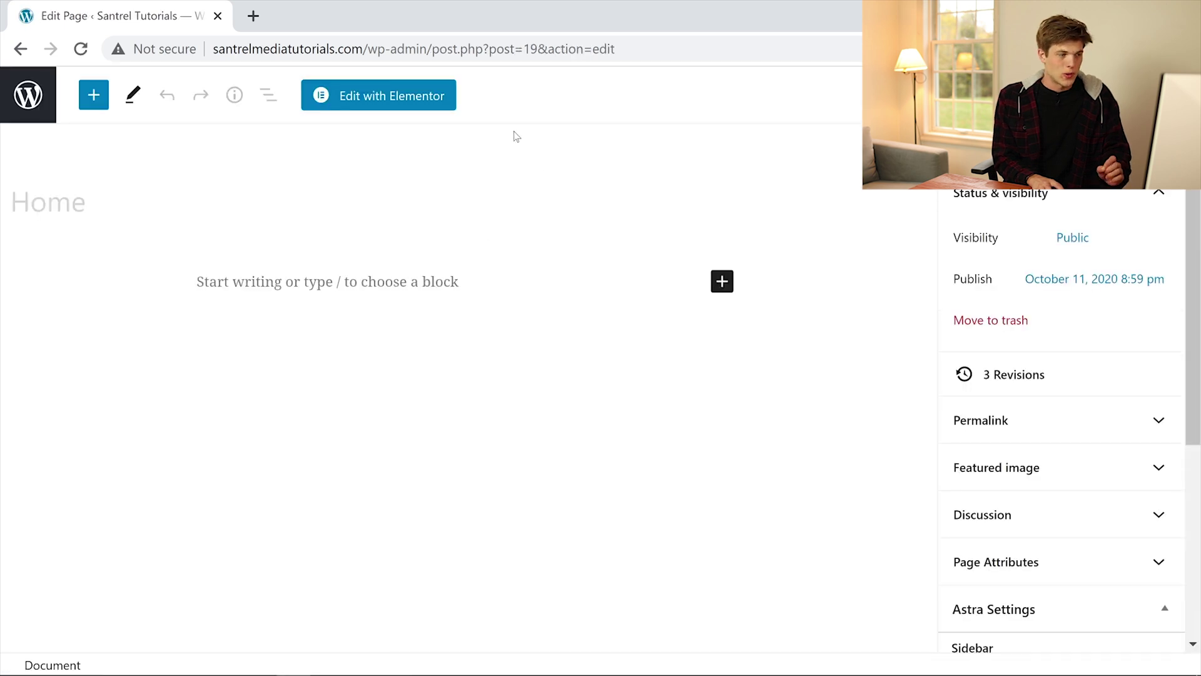
- Open Home in Elementor, drop in a Heading widget, then delete its section
click(382, 99)
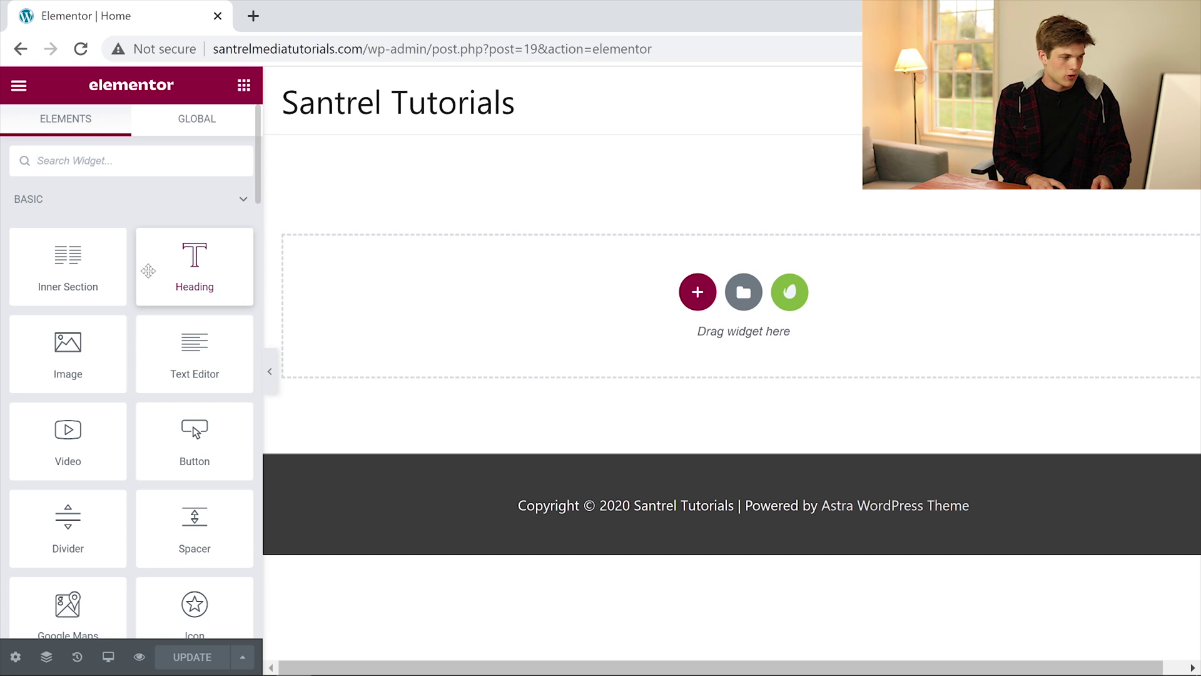
drag(181, 274, 532, 297)
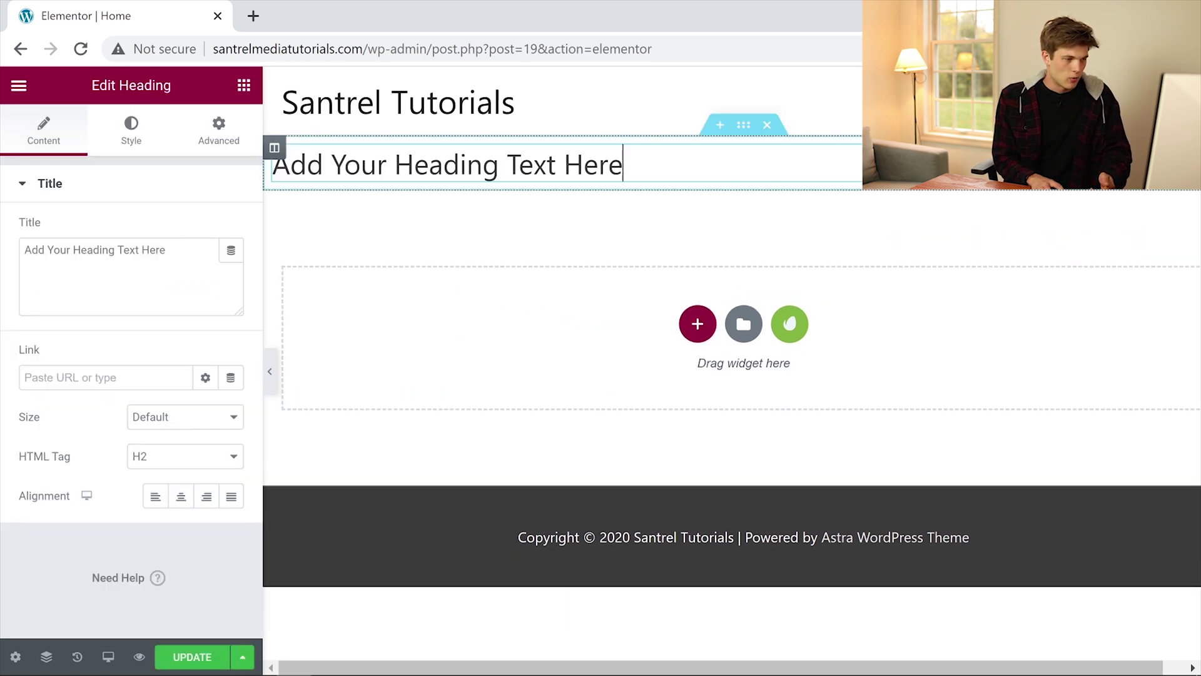
click(772, 133)
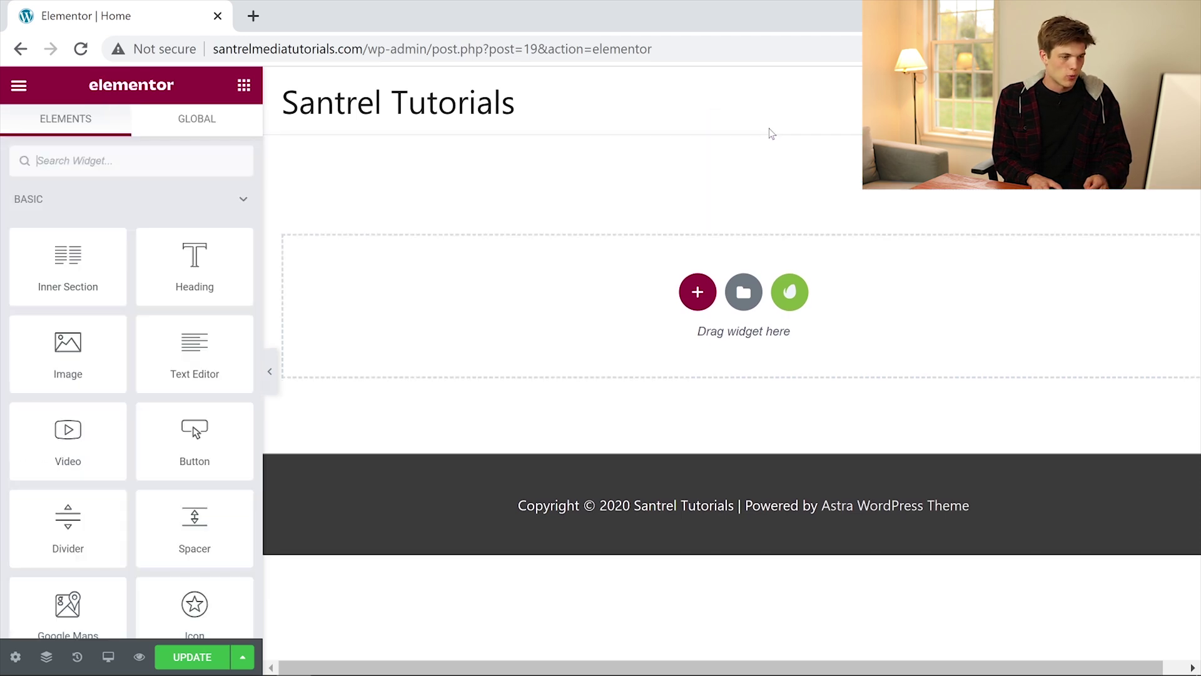
- Open the Envato Elements template kit library and switch to the Free Kits listing
click(792, 301)
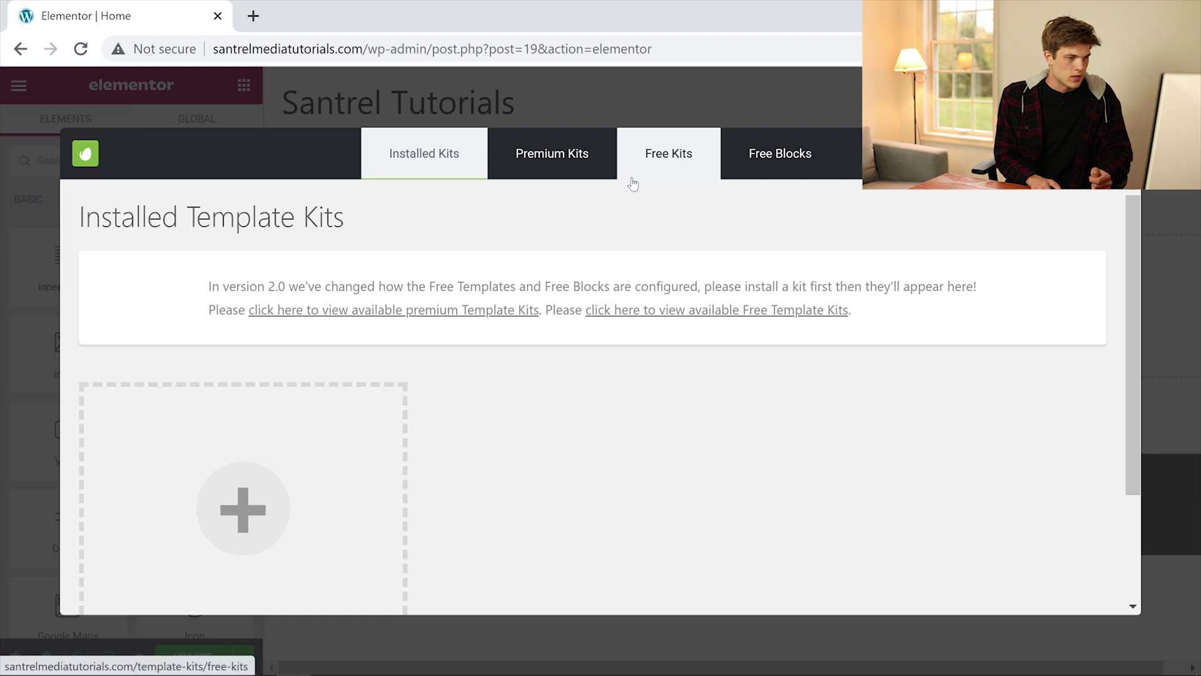
scroll(460, 235, down, 3)
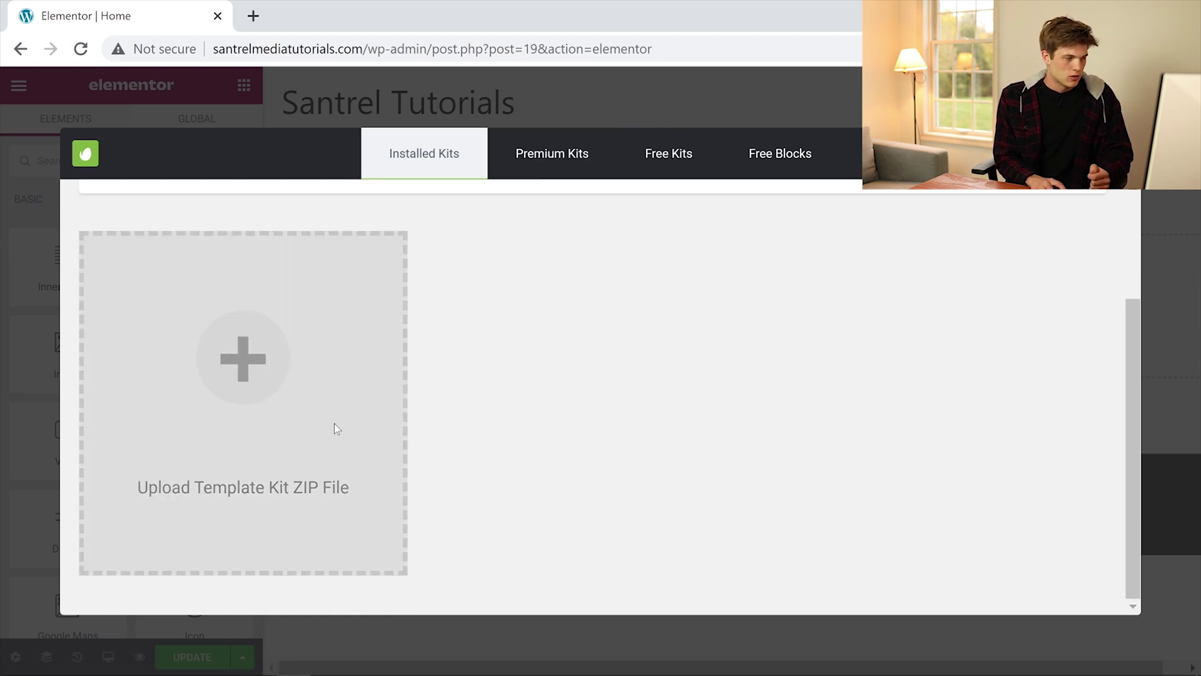
scroll(336, 429, up, 3)
click(549, 154)
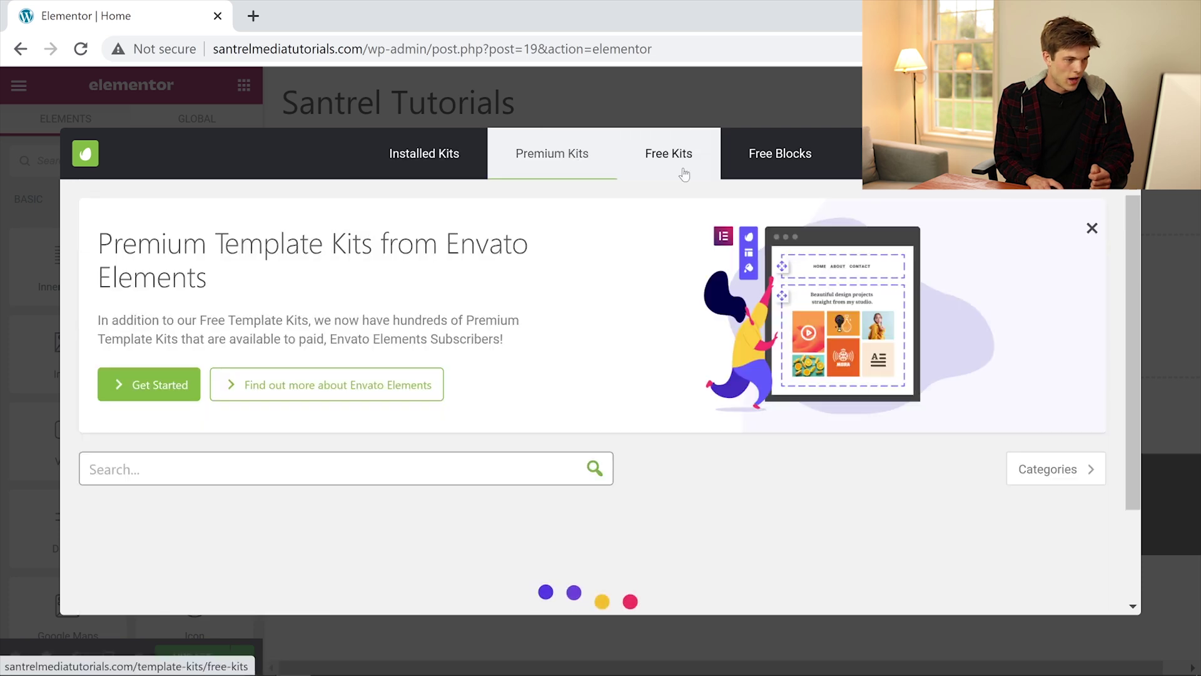
click(684, 174)
- Scroll down to the STEM School kit and install it
scroll(472, 310, down, 2)
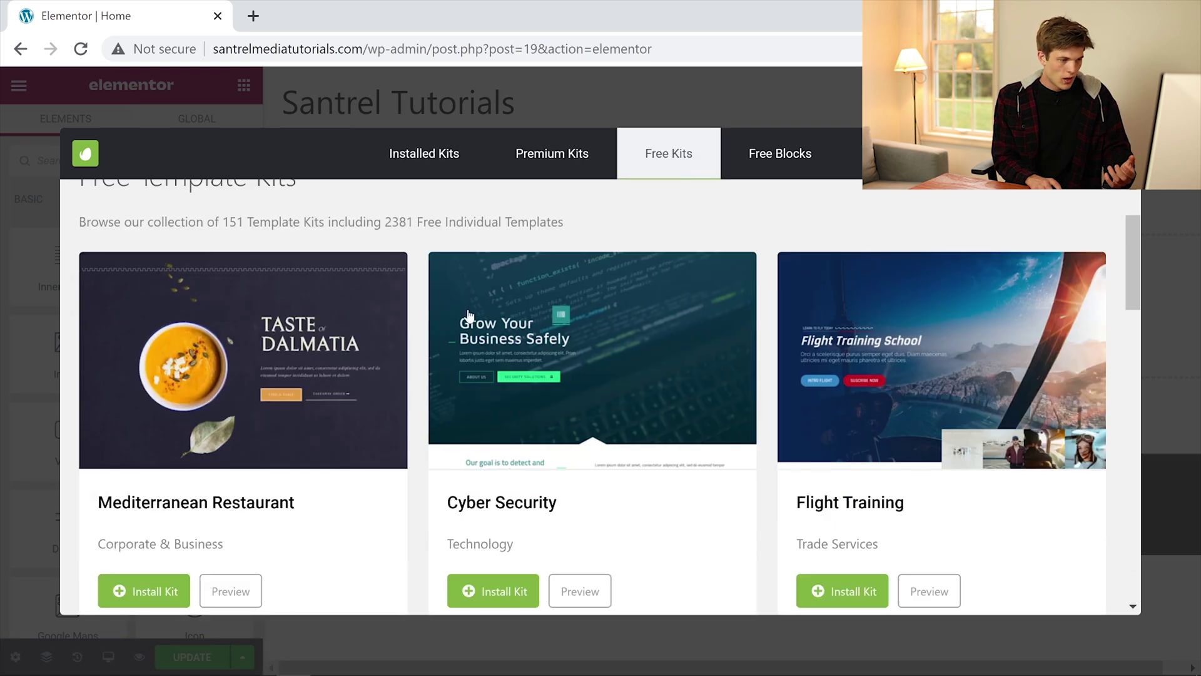
scroll(469, 315, down, 5)
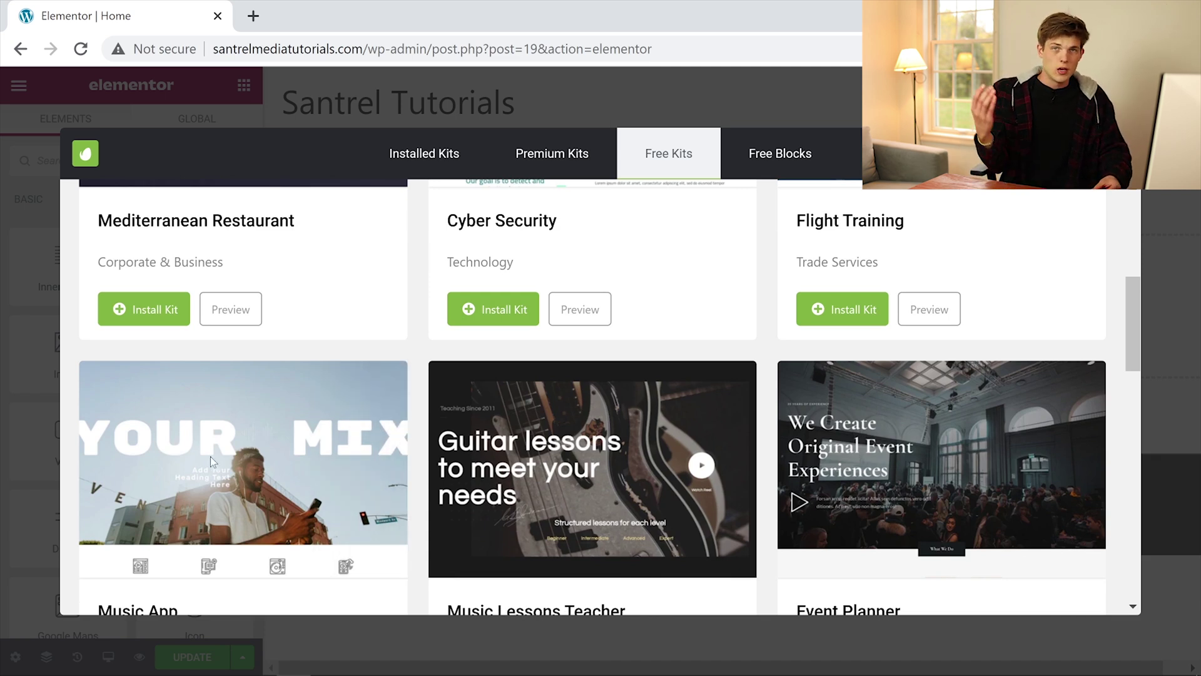
scroll(263, 494, down, 3)
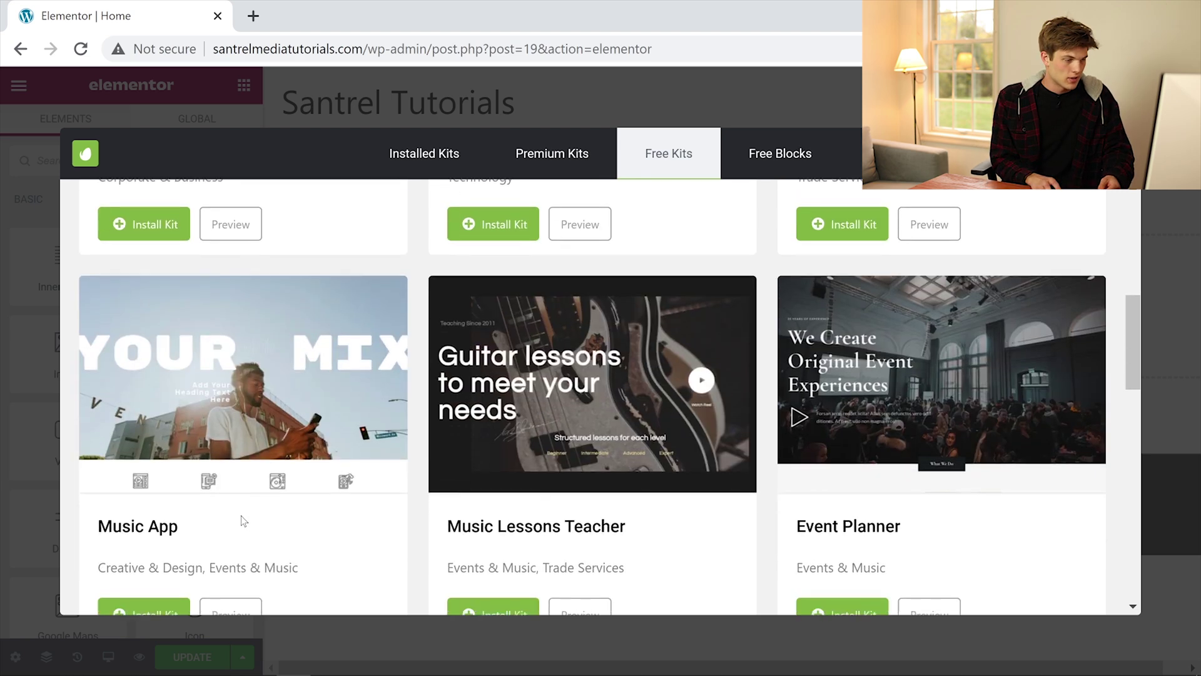
scroll(321, 452, down, 6)
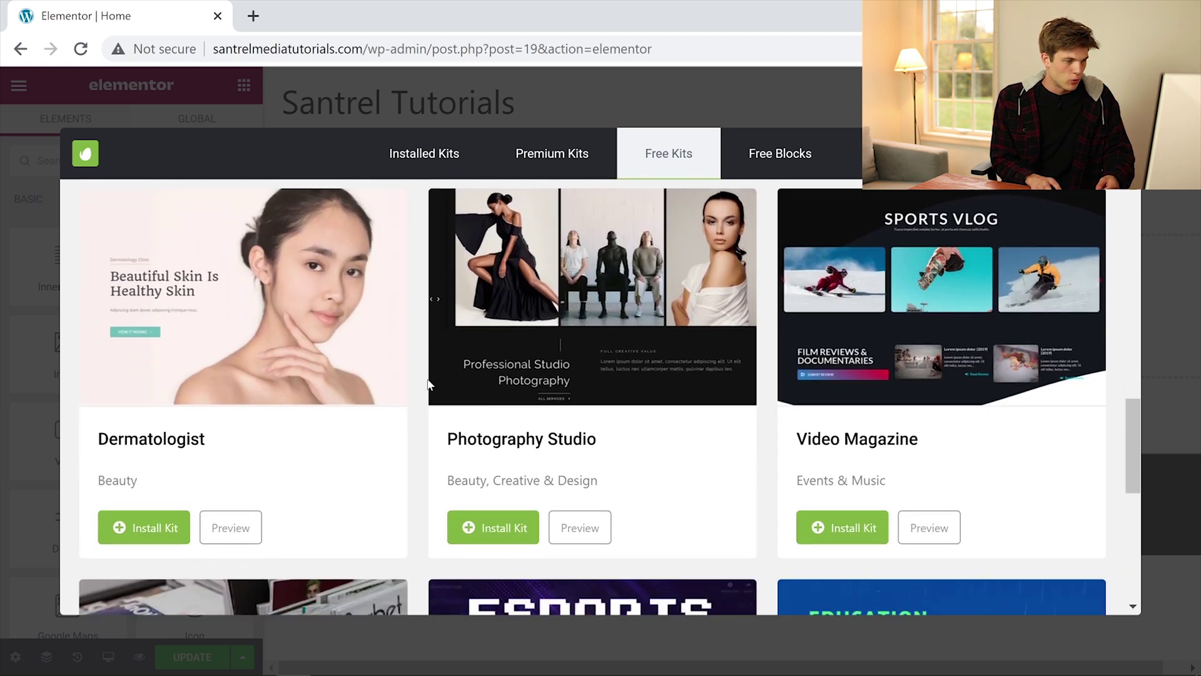
scroll(805, 423, down, 6)
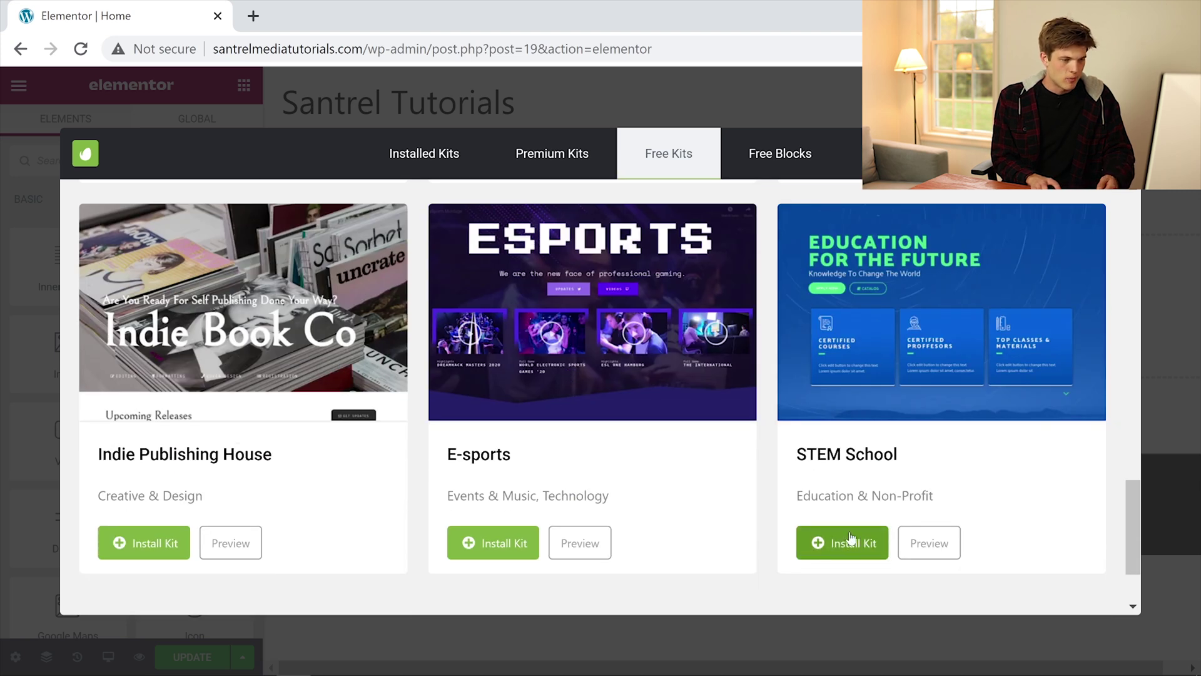
click(849, 547)
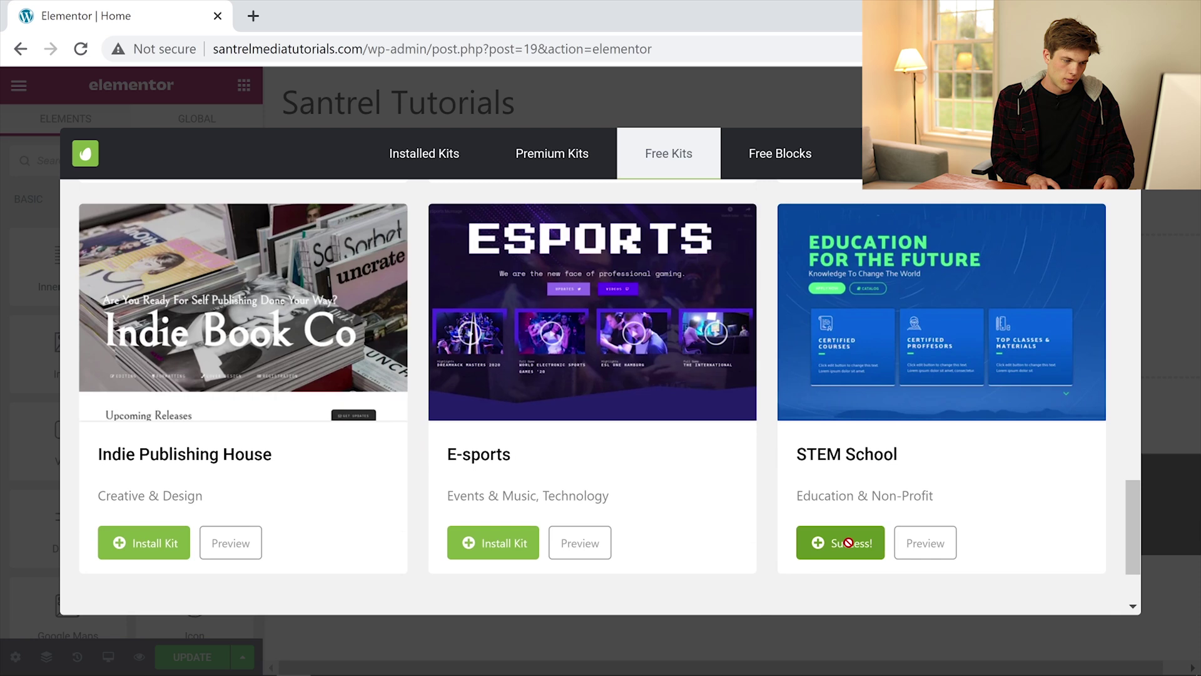
- Insert the STEM School kit's Home template into the page
click(839, 544)
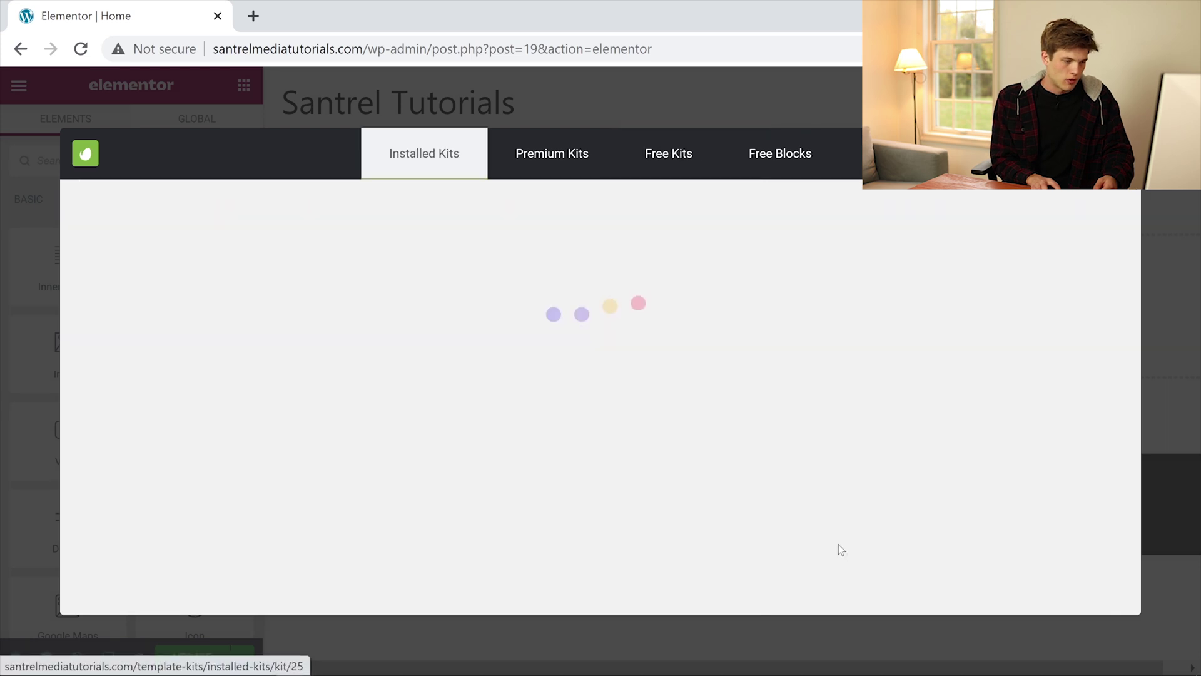
scroll(661, 396, down, 2)
scroll(276, 494, up, 2)
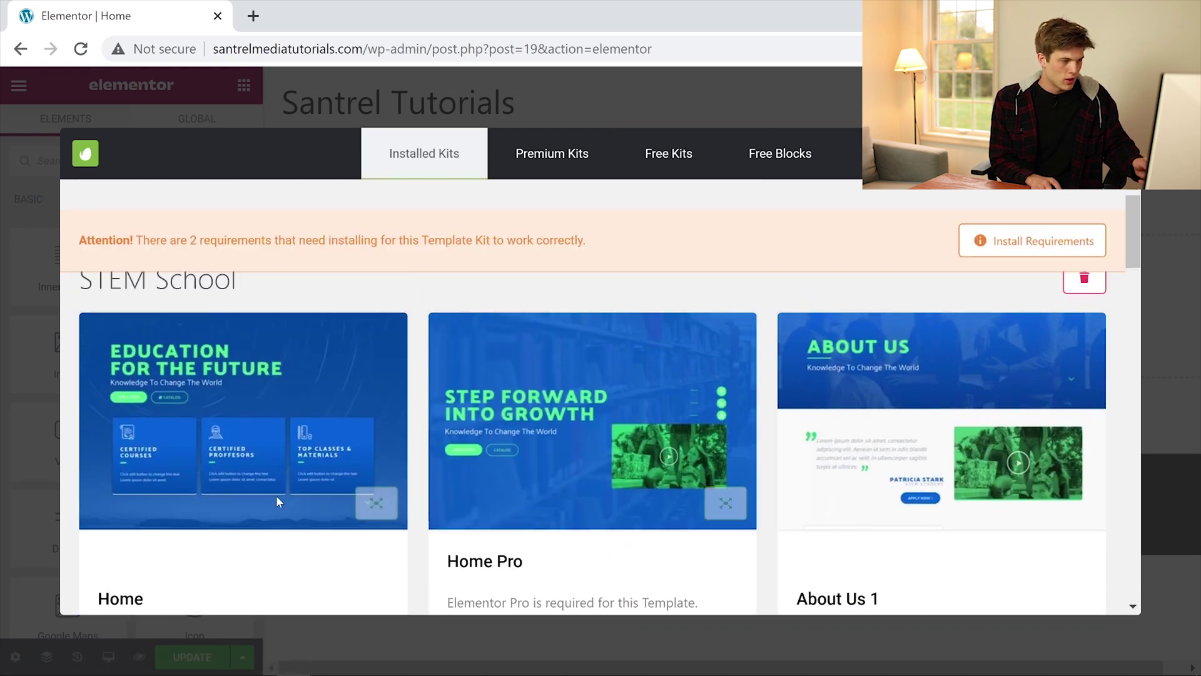
scroll(294, 404, down, 2)
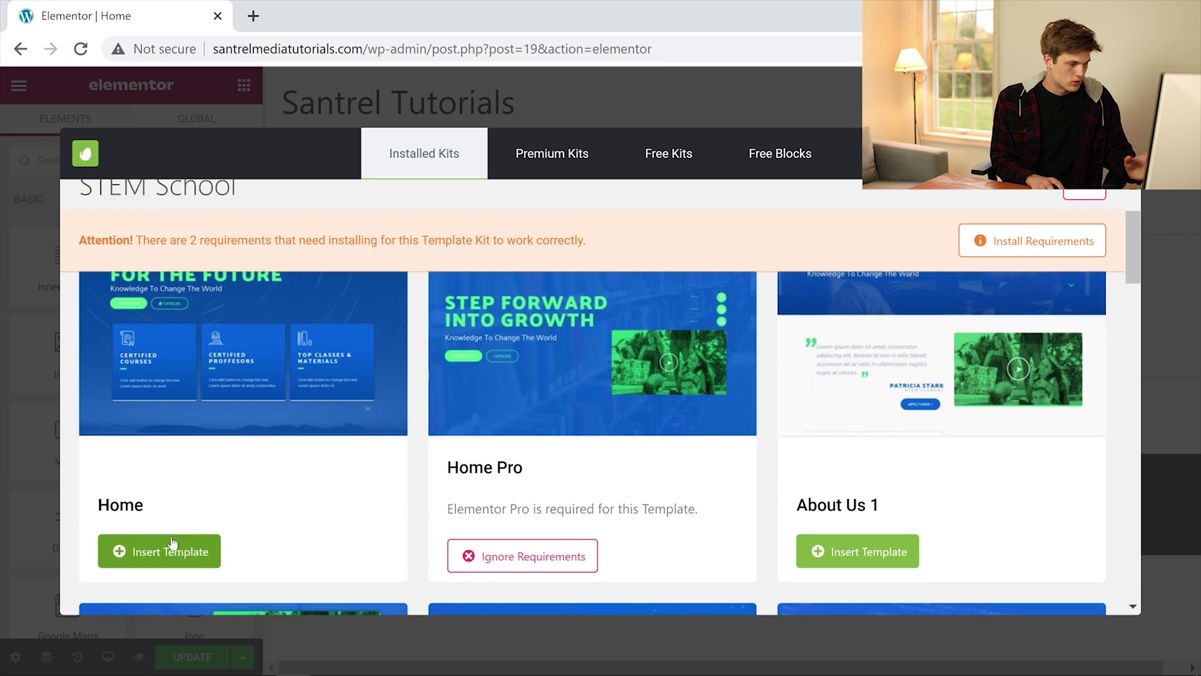
click(171, 557)
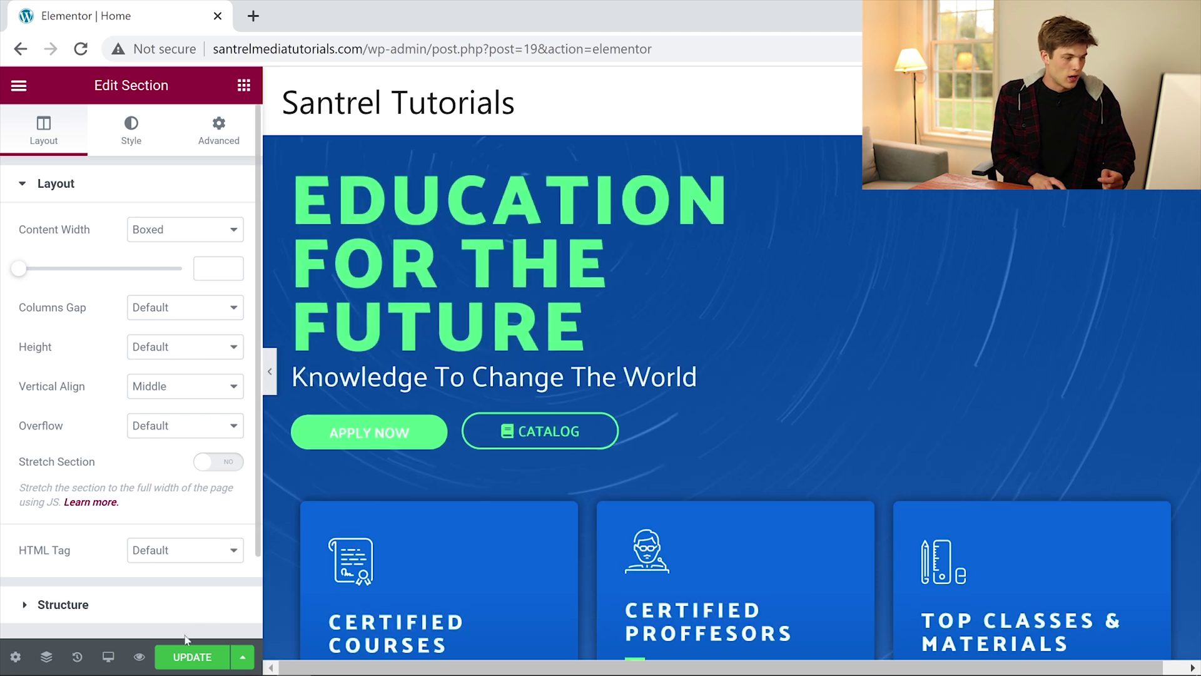
- Save the page with UPDATE and select the site's domain in the address bar
click(188, 656)
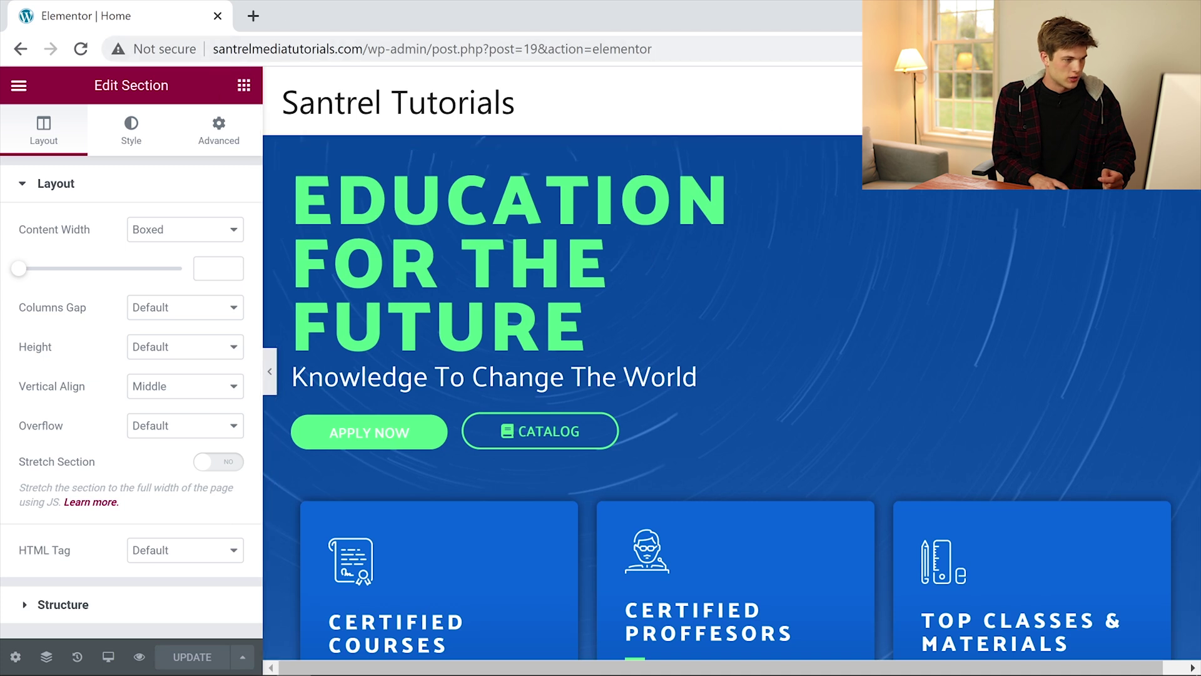
drag(213, 49, 361, 31)
key(ctrl+c)
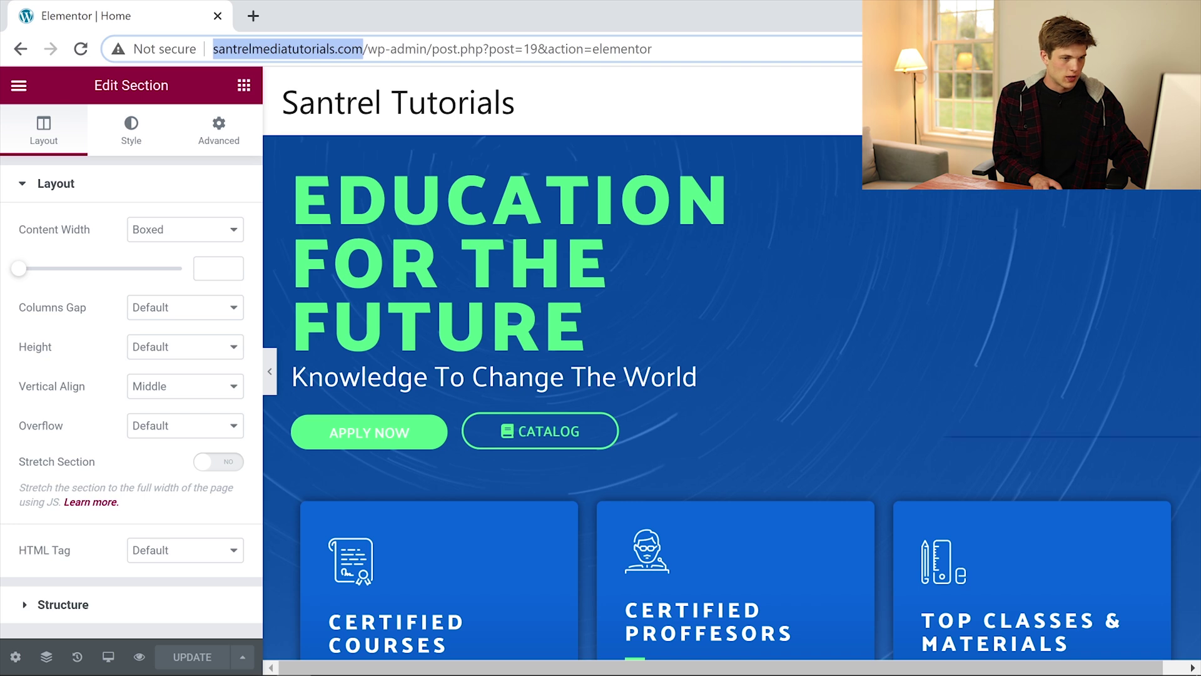
click(1188, 49)
- Load santrelmediatutorials.com in an incognito window and scroll through its Home page
click(1108, 123)
key(ctrl+v)
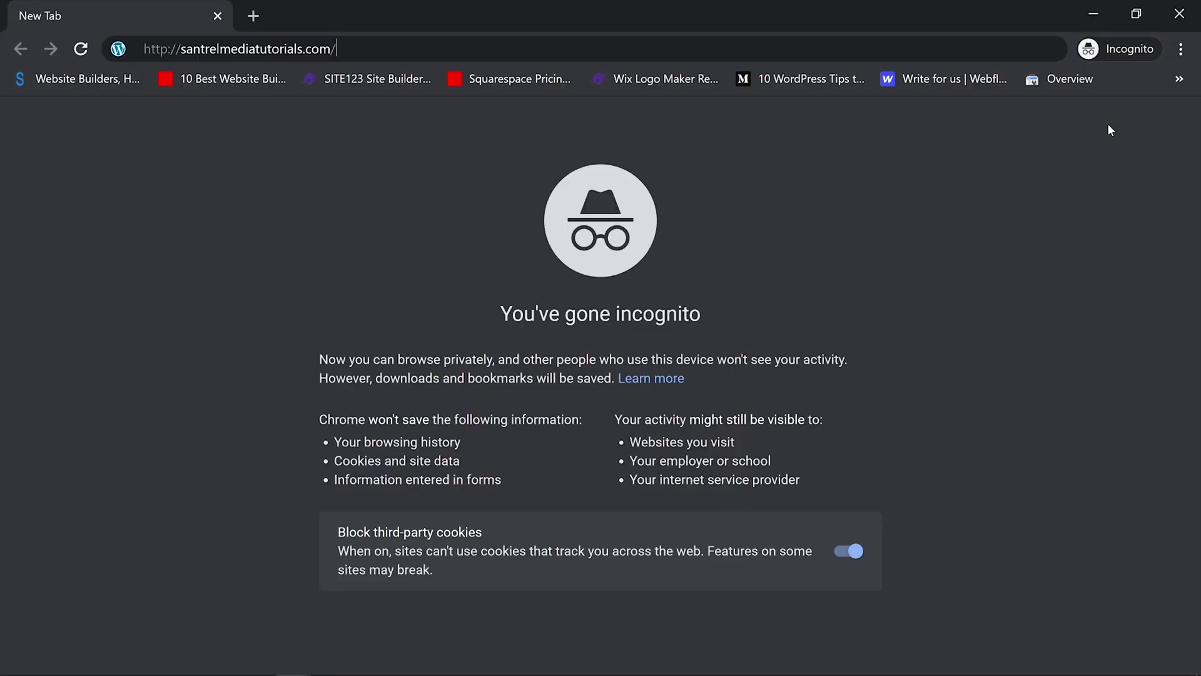
key(Return)
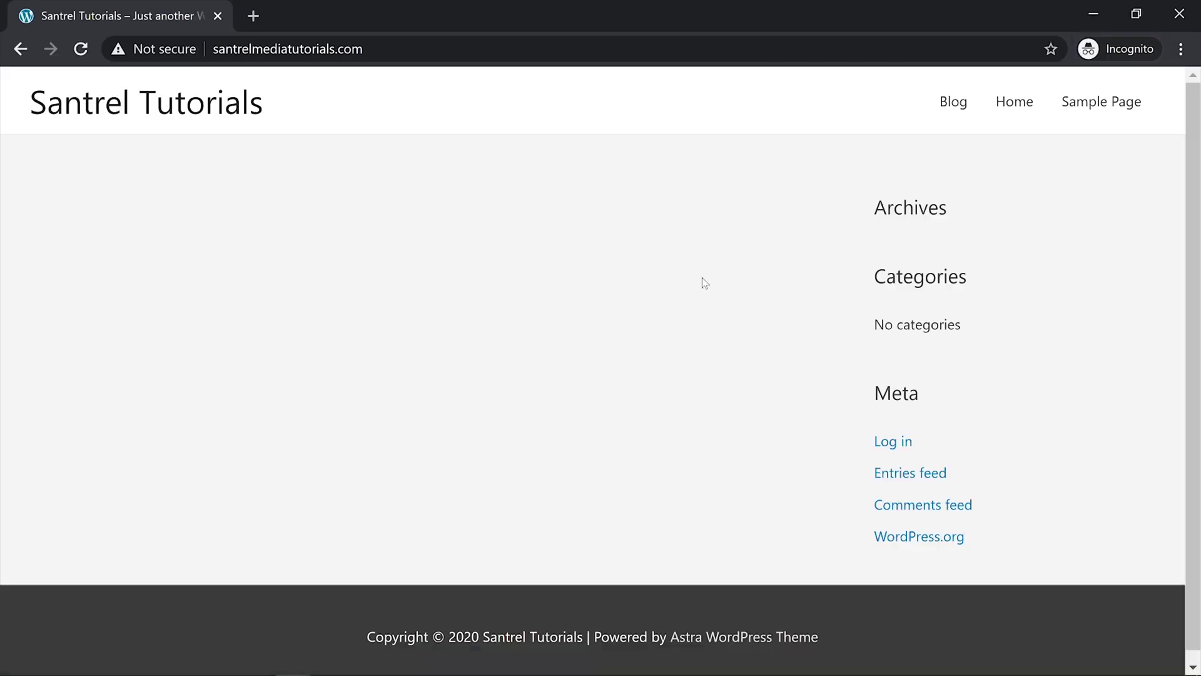
click(1015, 102)
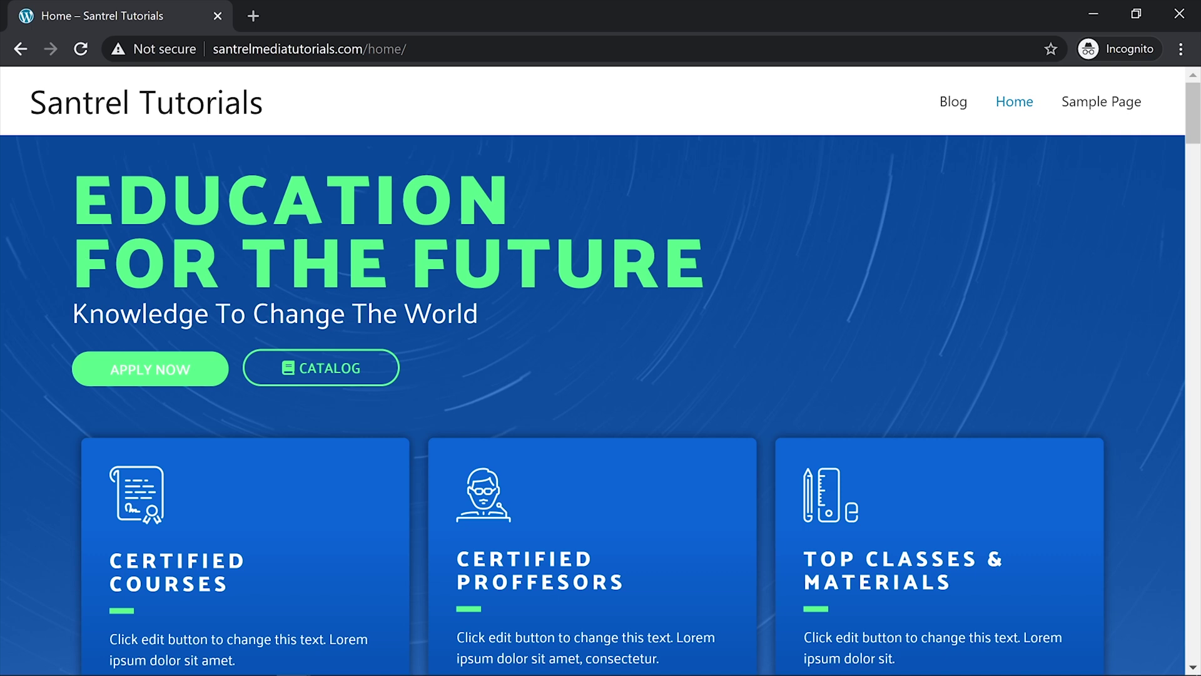
scroll(194, 294, down, 14)
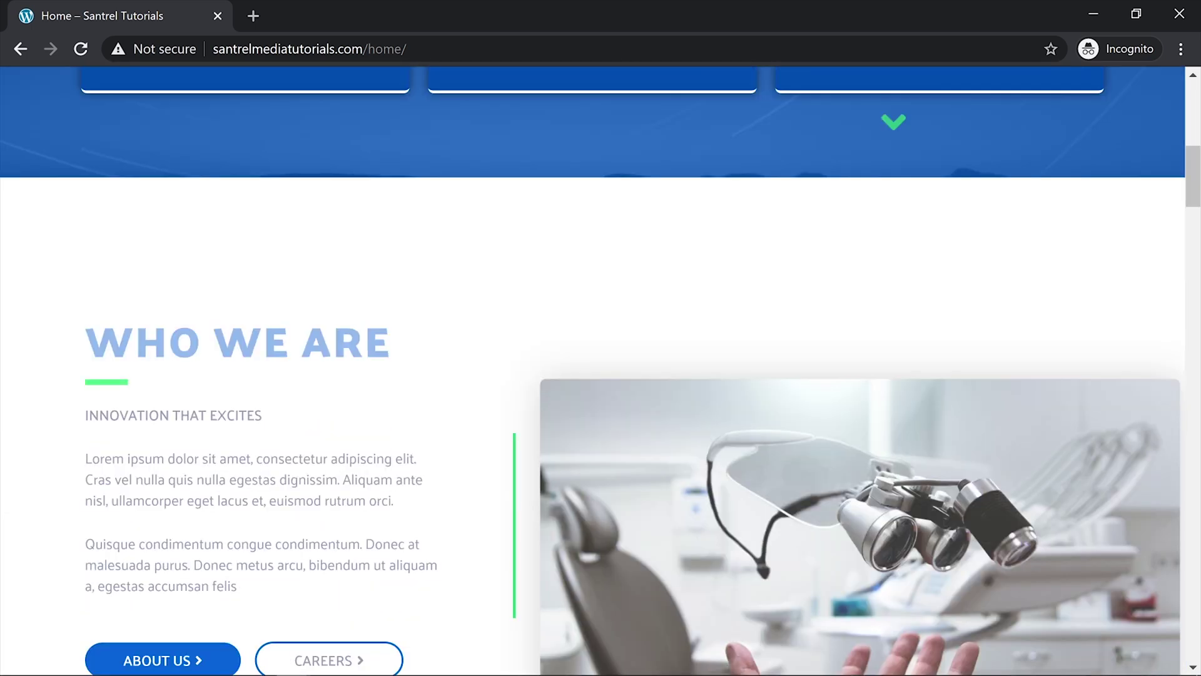
scroll(196, 295, down, 5)
scroll(195, 295, up, 18)
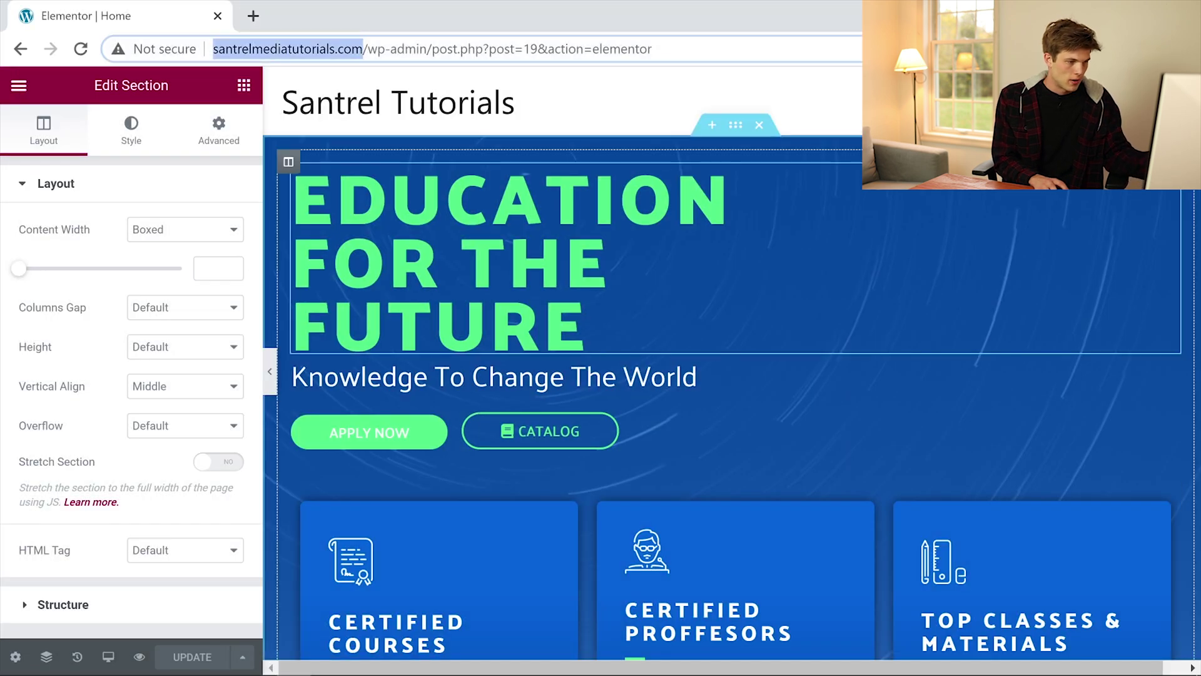
- Replace the hero title 'Education For The Future' with 'Hello <br><br>'
click(576, 343)
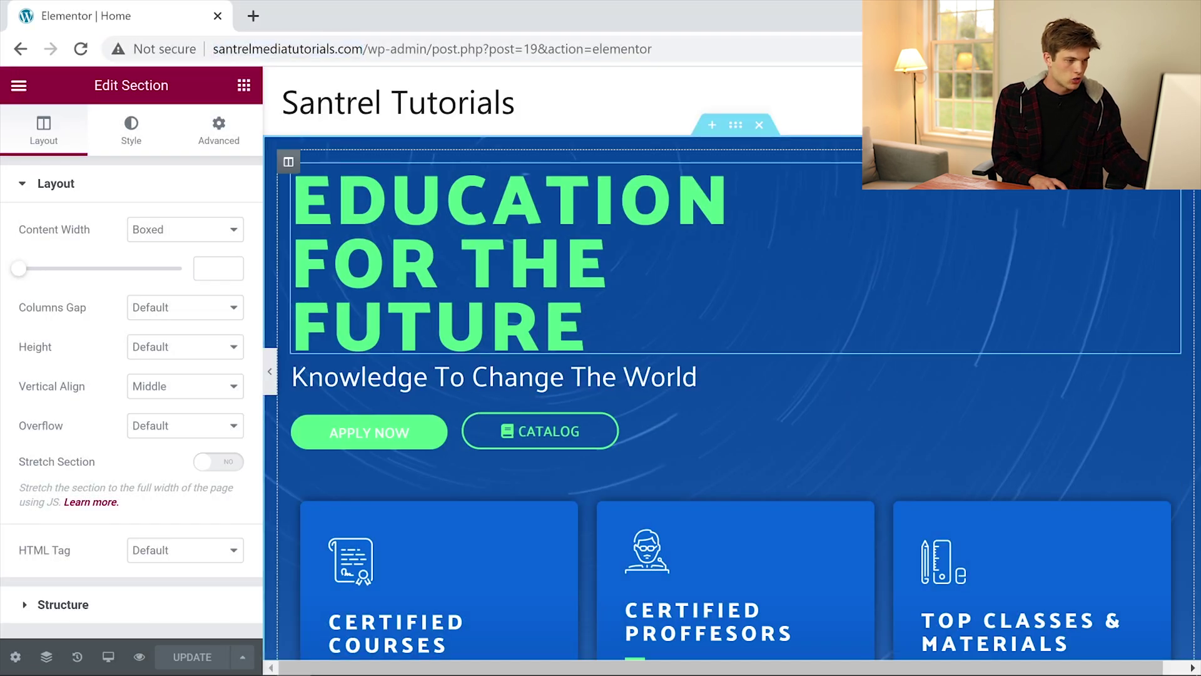
key(BackSpace)
key(BackSpace)
key(BackSpace)
key(BackSpace)
key(BackSpace)
key(BackSpace)
key(BackSpace)
key(BackSpace)
key(BackSpace)
key(BackSpace)
key(BackSpace)
key(BackSpace)
key(BackSpace)
key(BackSpace)
key(BackSpace)
key(BackSpace)
key(BackSpace)
key(BackSpace)
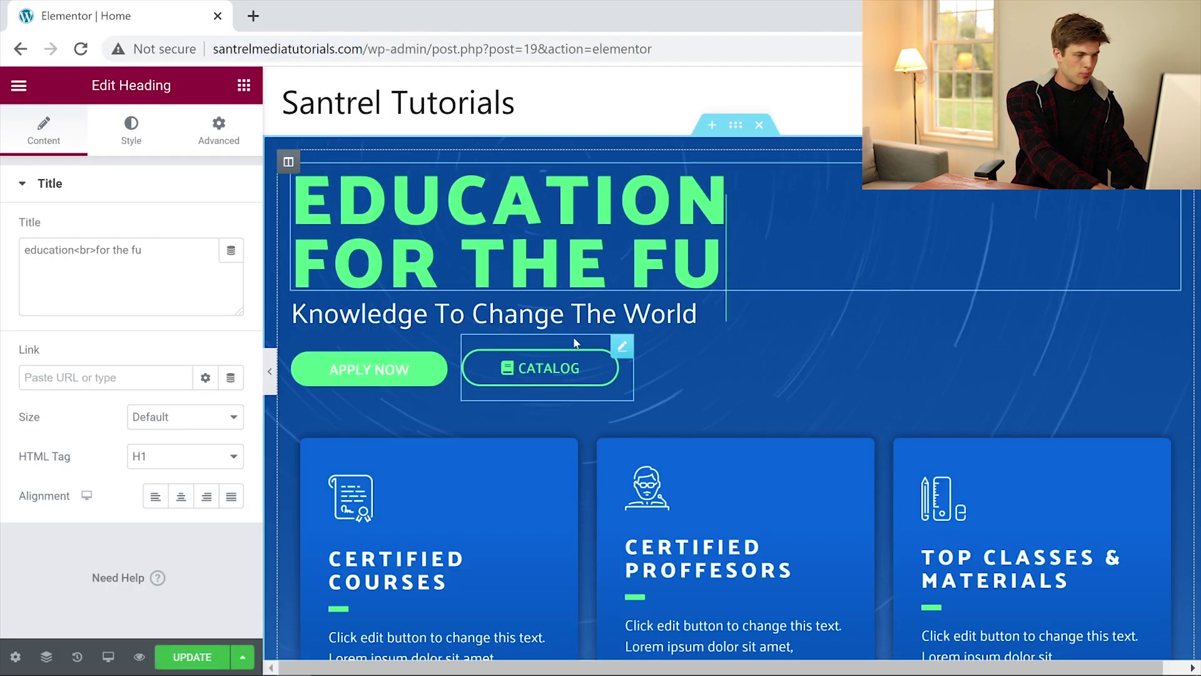
key(BackSpace)
key(BackSpace)
key(BackSpace)
key(BackSpace)
key(BackSpace)
key(BackSpace)
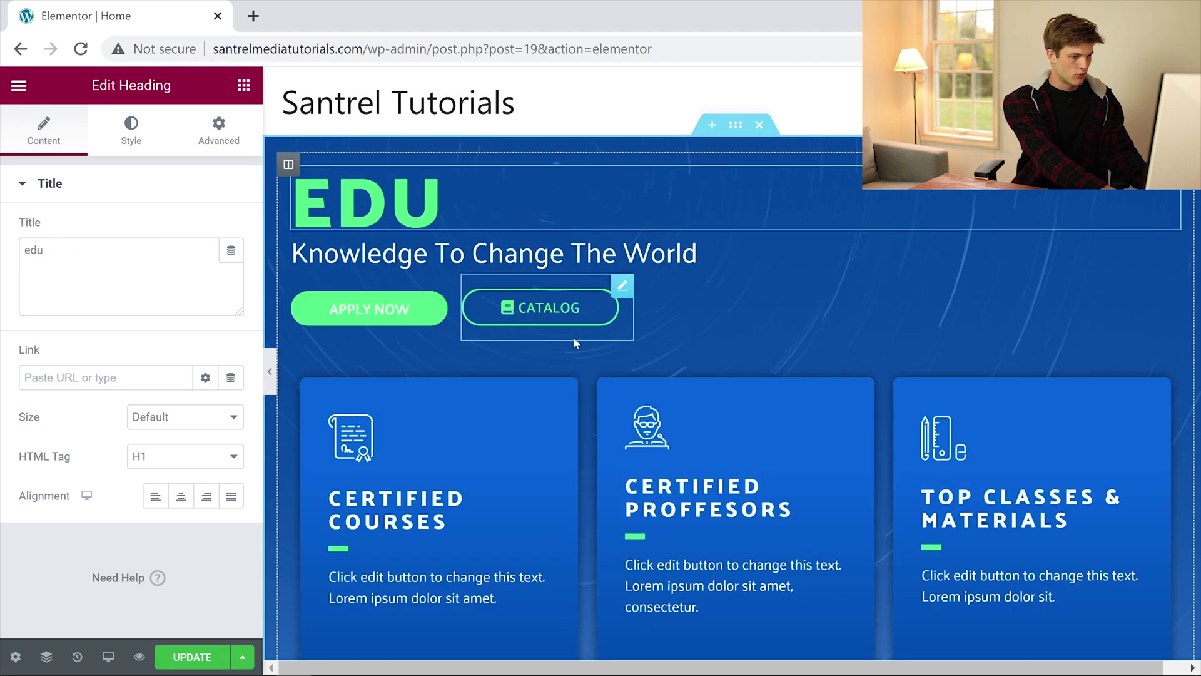
text(lhell)
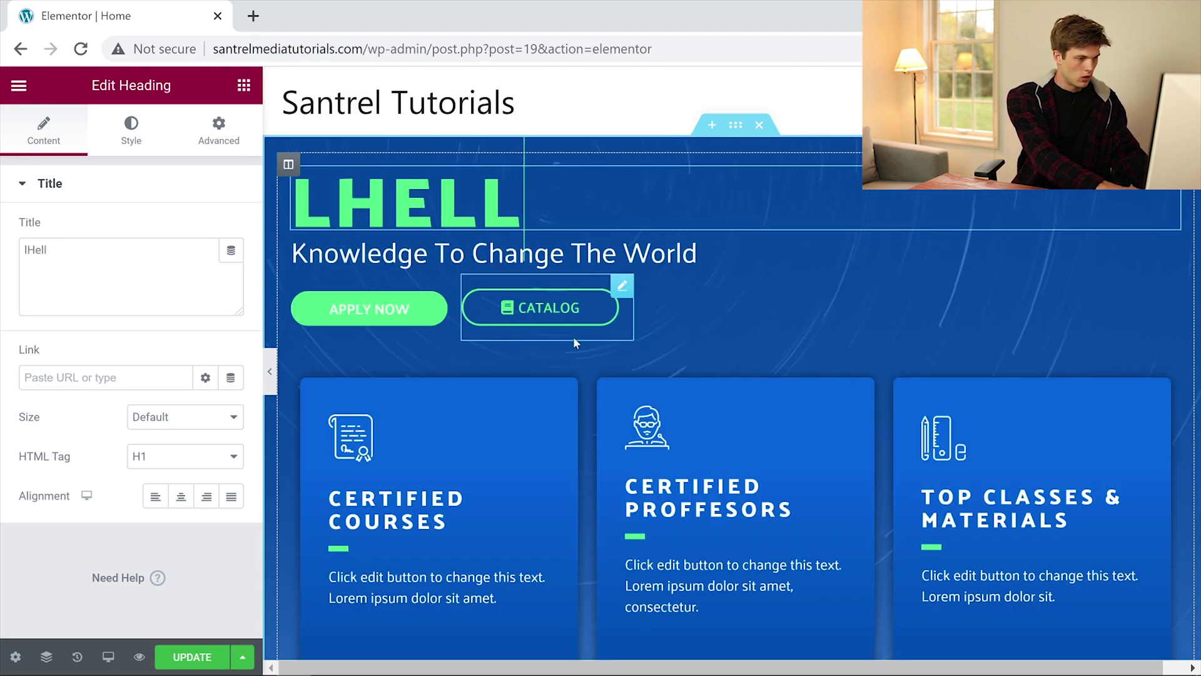
key(BackSpace)
key(BackSpace)
key(BackSpace)
key(BackSpace)
key(BackSpace)
text(H)
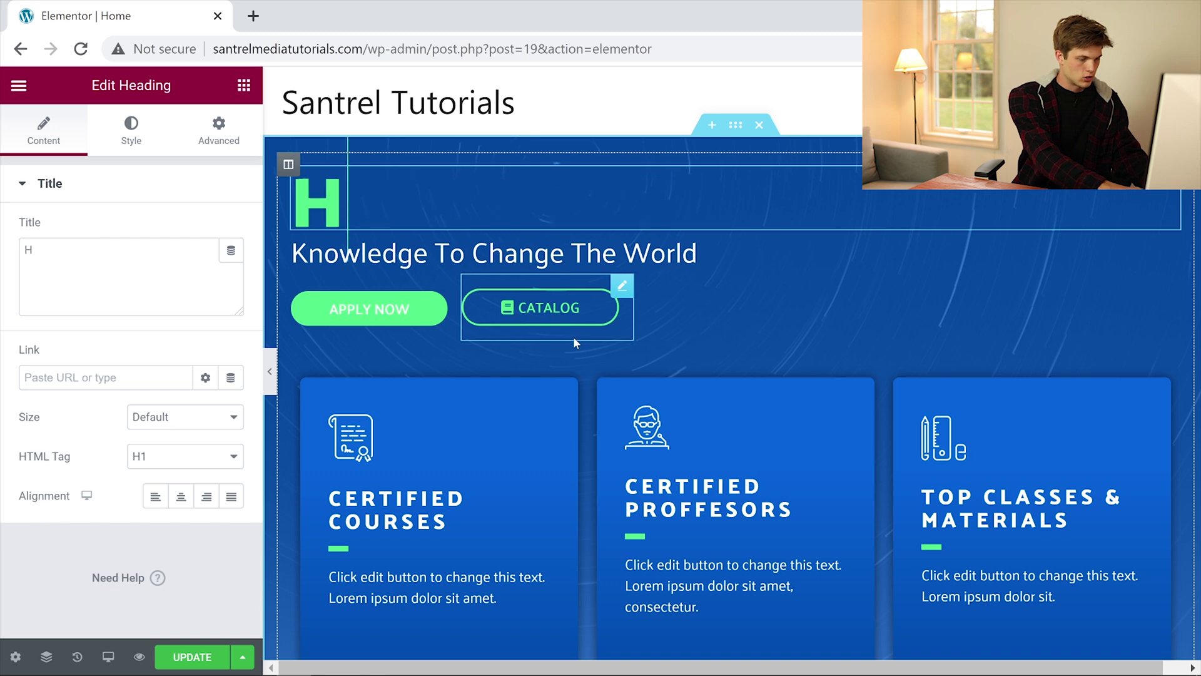
text(ello <br><br>)
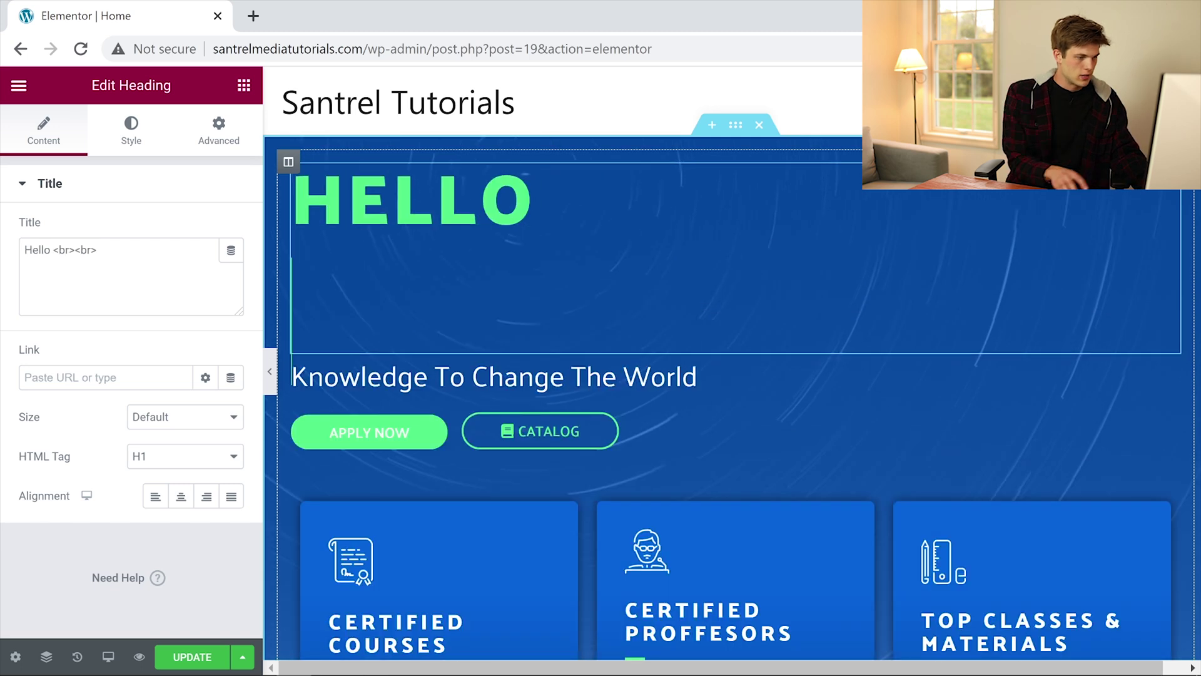
scroll(500, 312, down, 1)
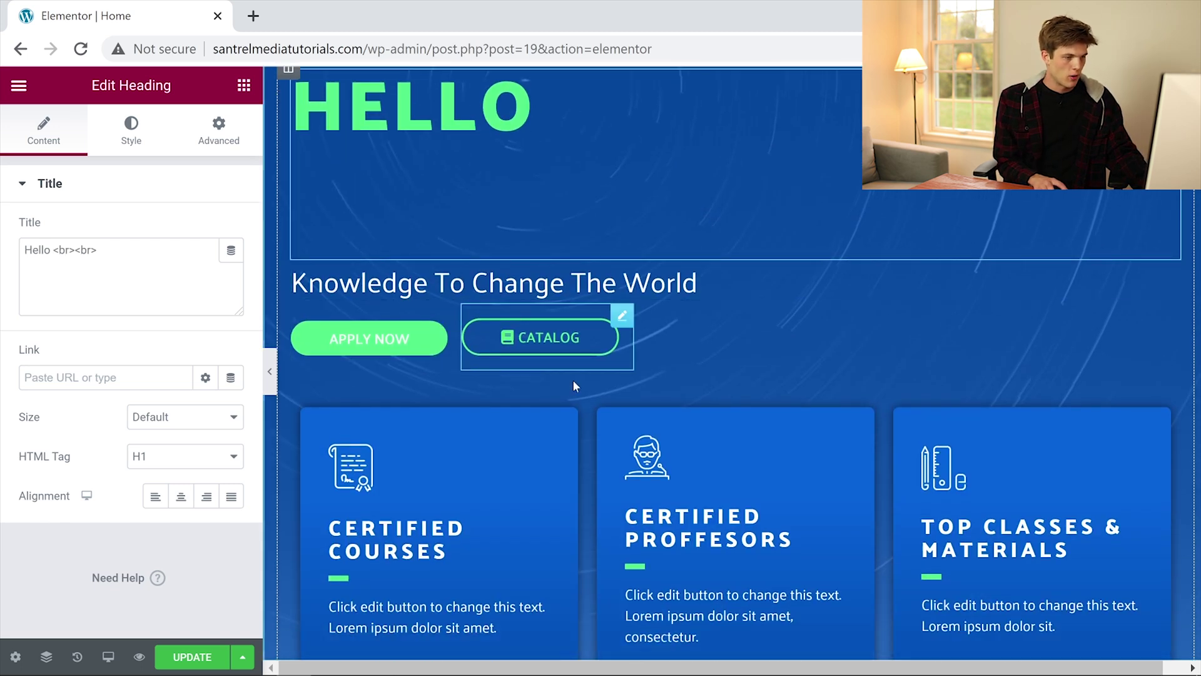
scroll(651, 395, down, 4)
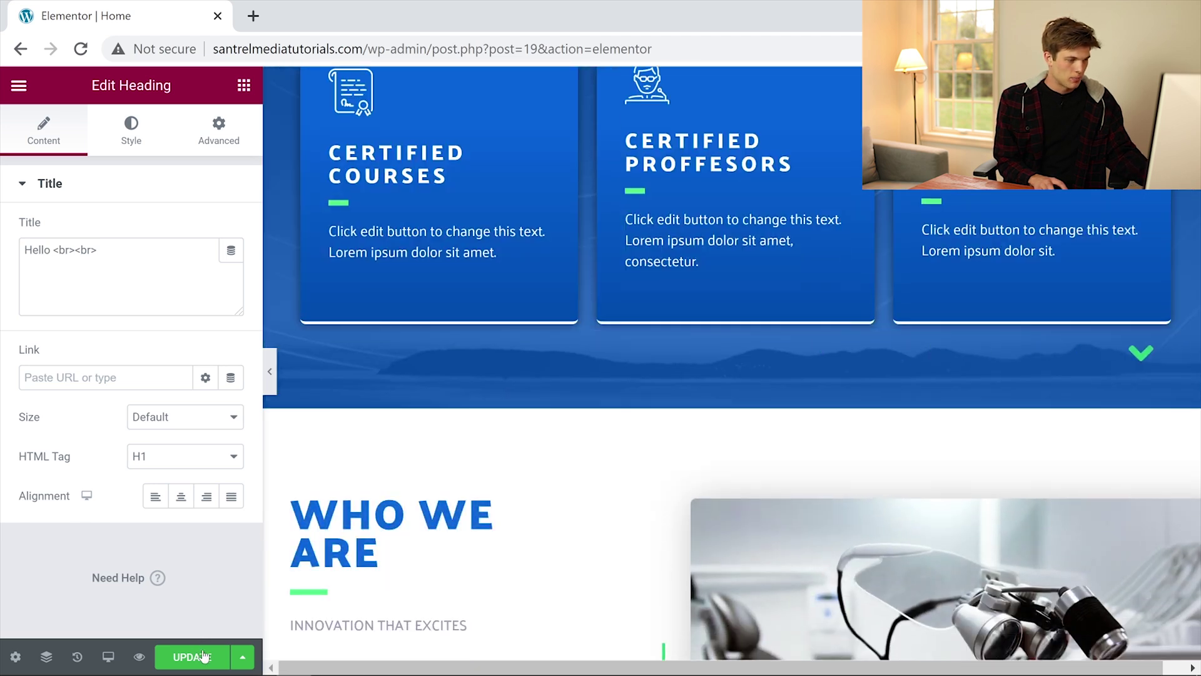
- Save the Hello heading with UPDATE and collapse the left panel for a full-width preview
click(192, 657)
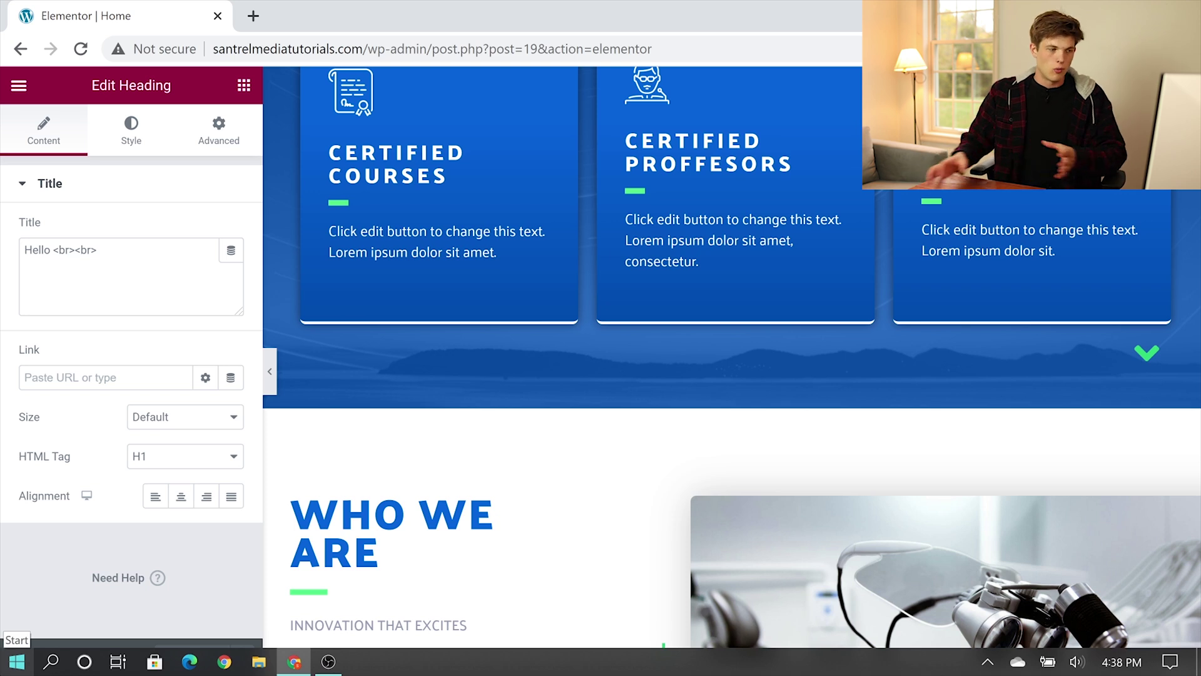
click(270, 374)
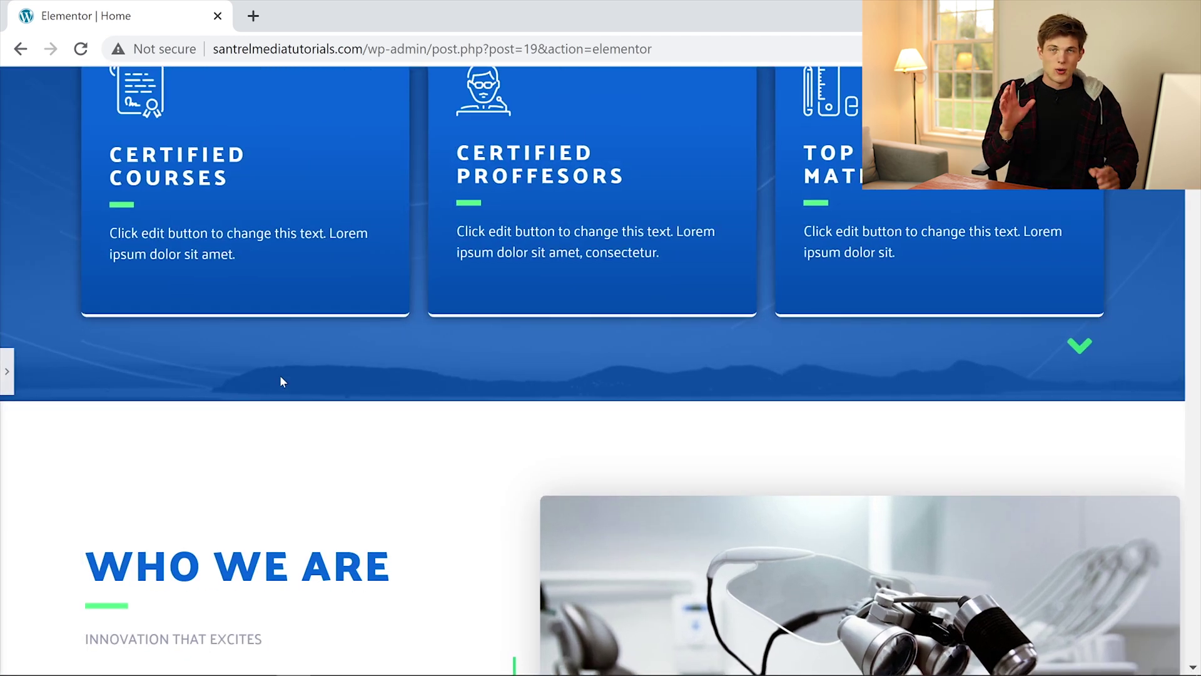